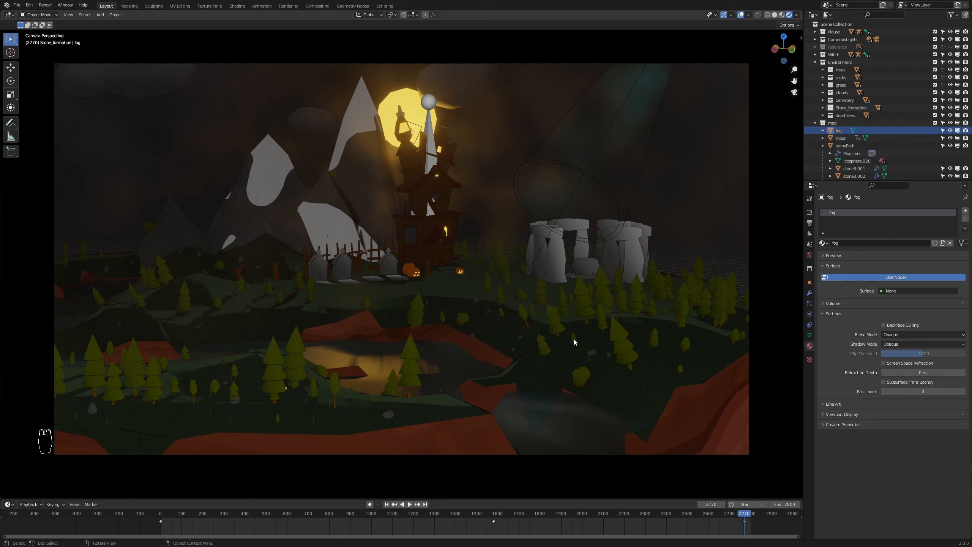
- Collapse the map and Environment collections, expand Camera&Lights, and make House, Witch, Environment and map unselectable
left_click_drag(745, 513, 682, 498)
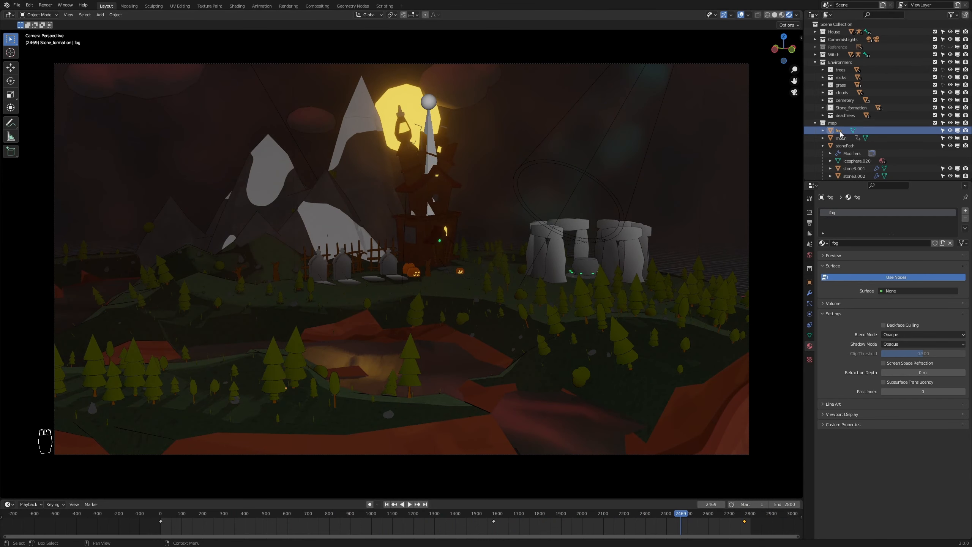
left_click(815, 123)
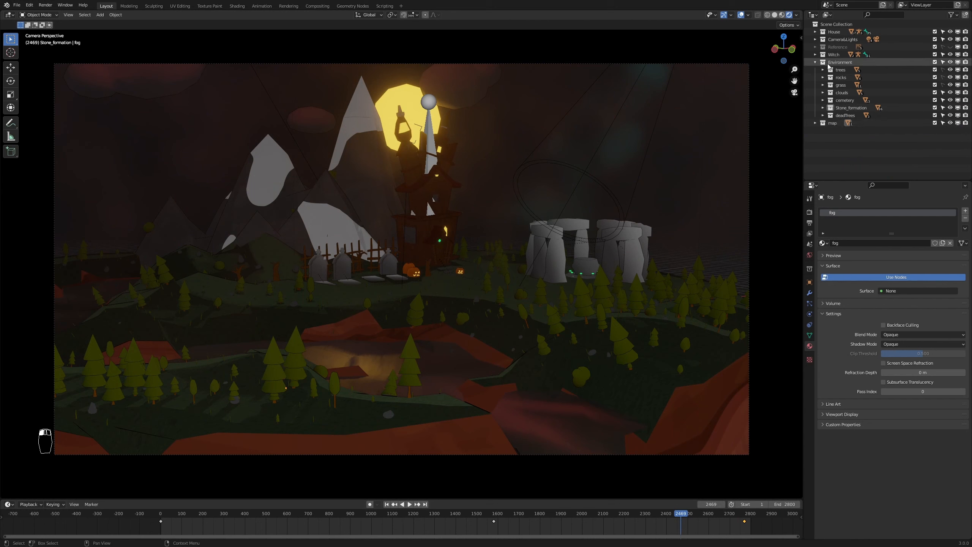
left_click(815, 62)
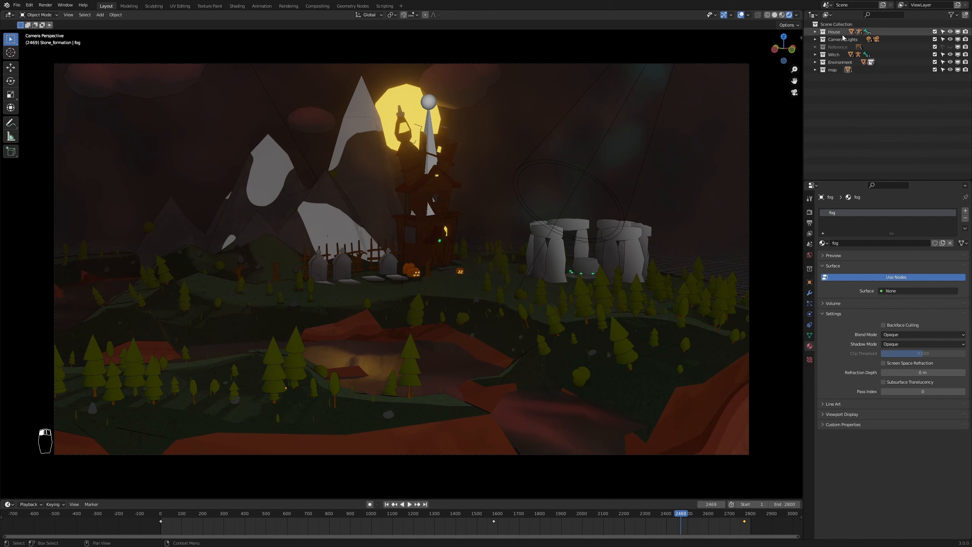
left_click(815, 40)
left_click(943, 32)
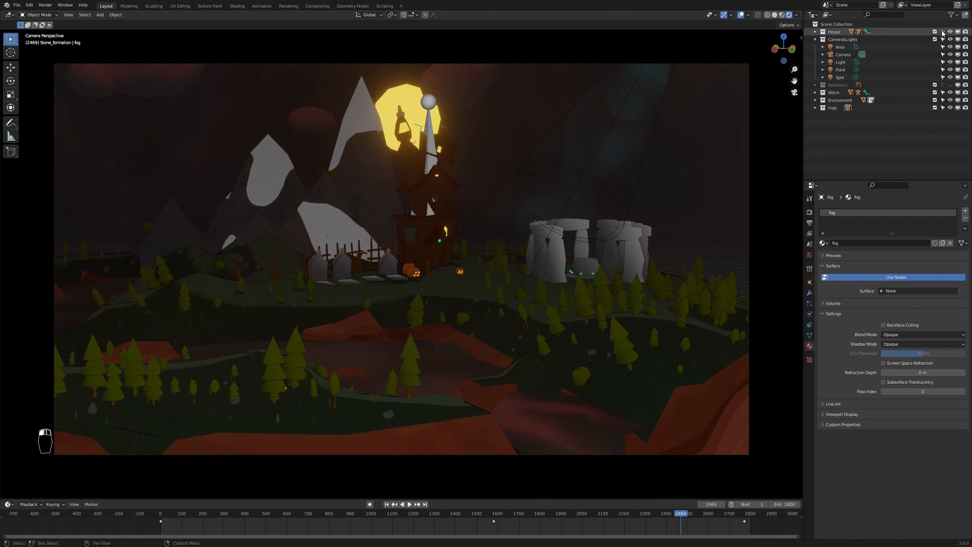
left_click(943, 93)
left_click(942, 100)
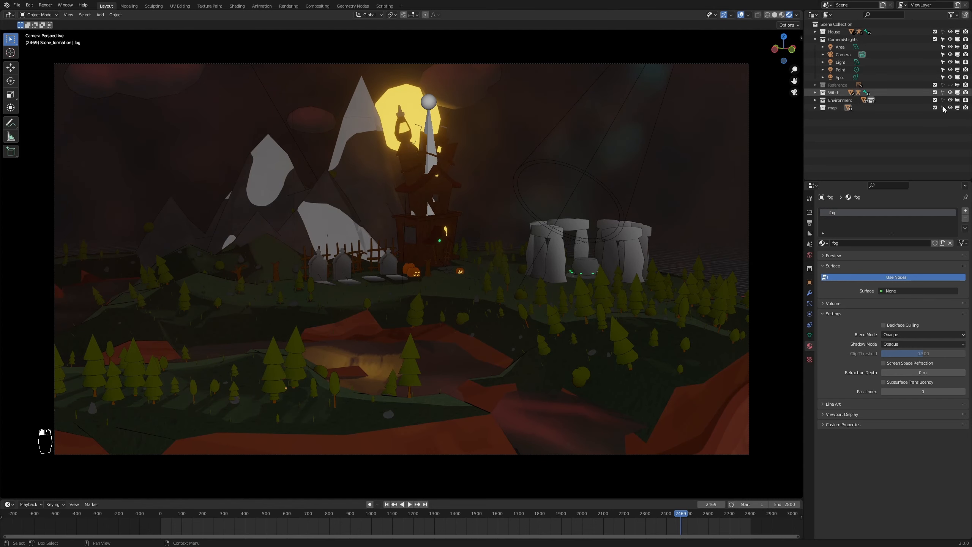
left_click(942, 107)
- Select the Camera object and enable locking the camera to the view
left_click(840, 54)
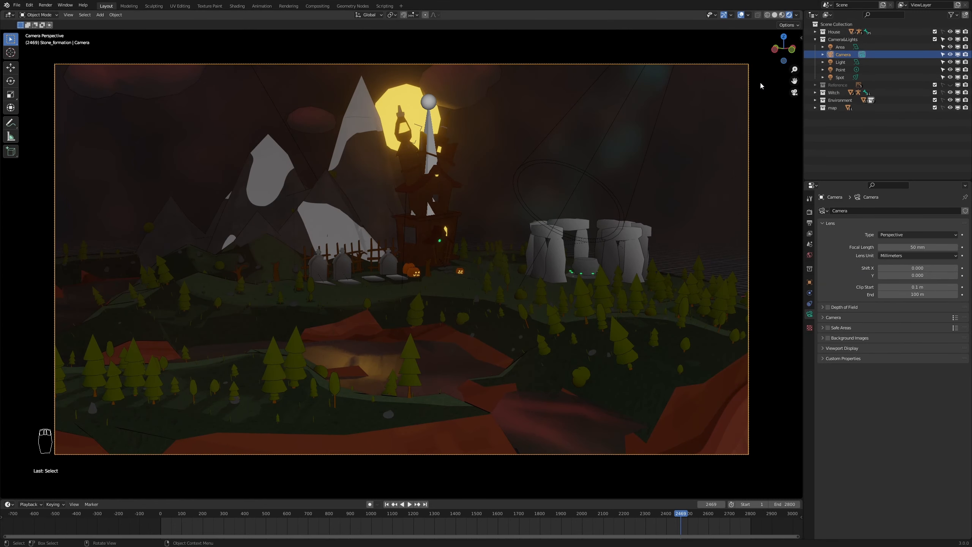
key("n")
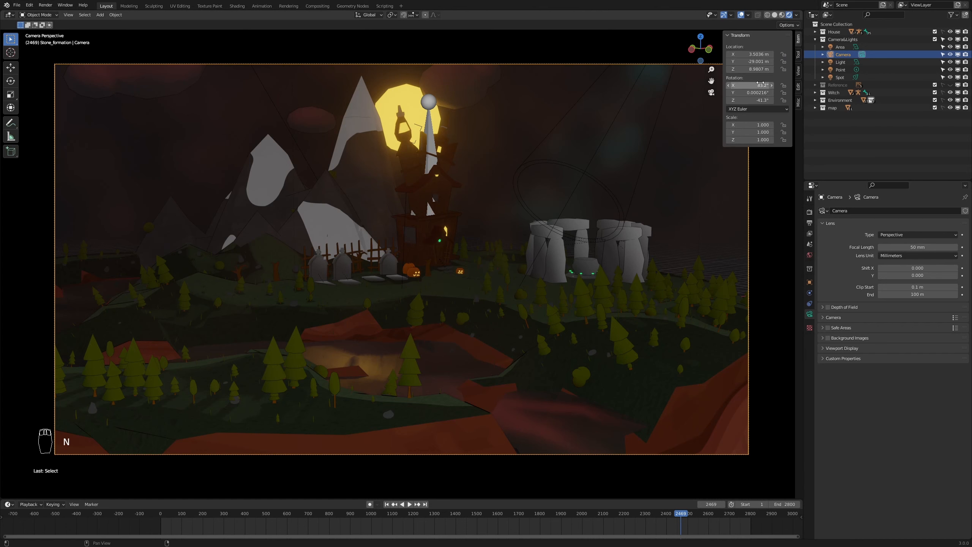
left_click(798, 75)
left_click(756, 130)
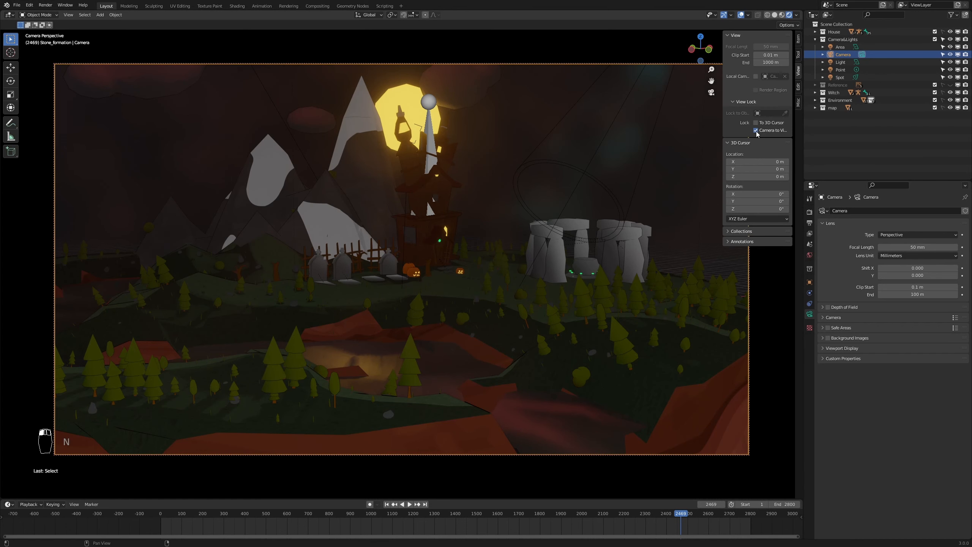
- Move the camera close behind the house's wooden door lattice, looking out past the pumpkin and pine toward the standing stones
scroll(428, 297, "up", 5)
middle_click_drag(495, 301, 469, 314)
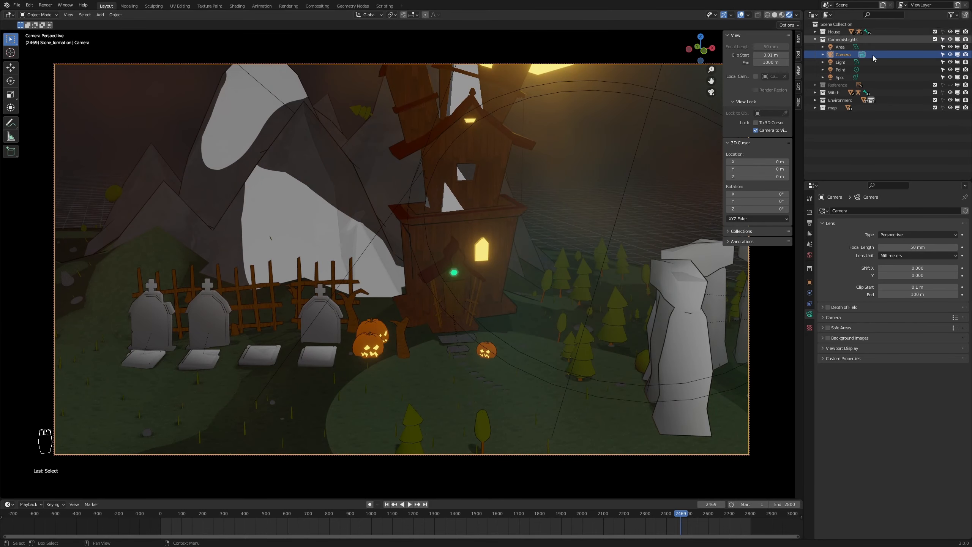
middle_click_drag(520, 349, 494, 194)
scroll(431, 338, "up", 3)
scroll(320, 340, "up", 5)
scroll(445, 246, "up", 6)
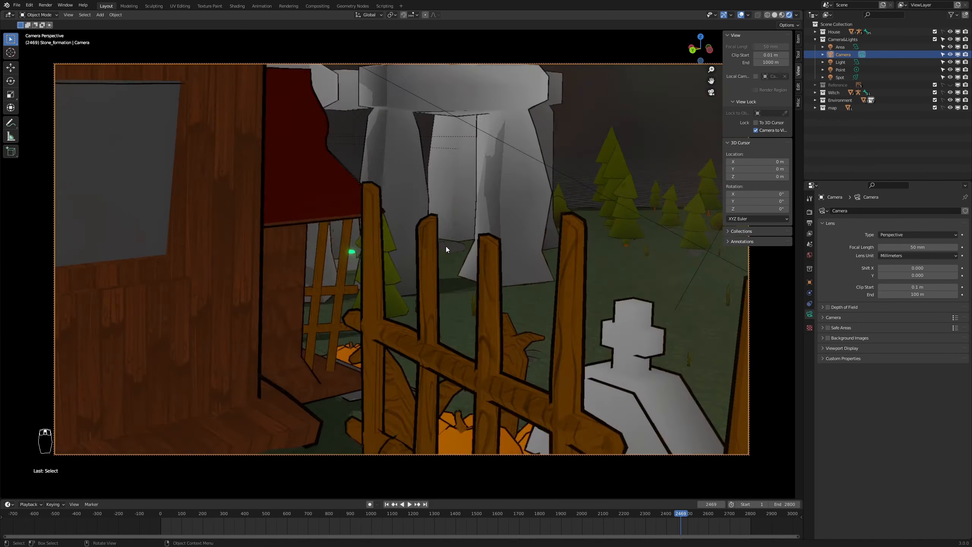
middle_click_drag(416, 270, 598, 235)
middle_click_drag(591, 196, 454, 284)
middle_click_drag(537, 350, 739, 330)
scroll(575, 327, "down", 4)
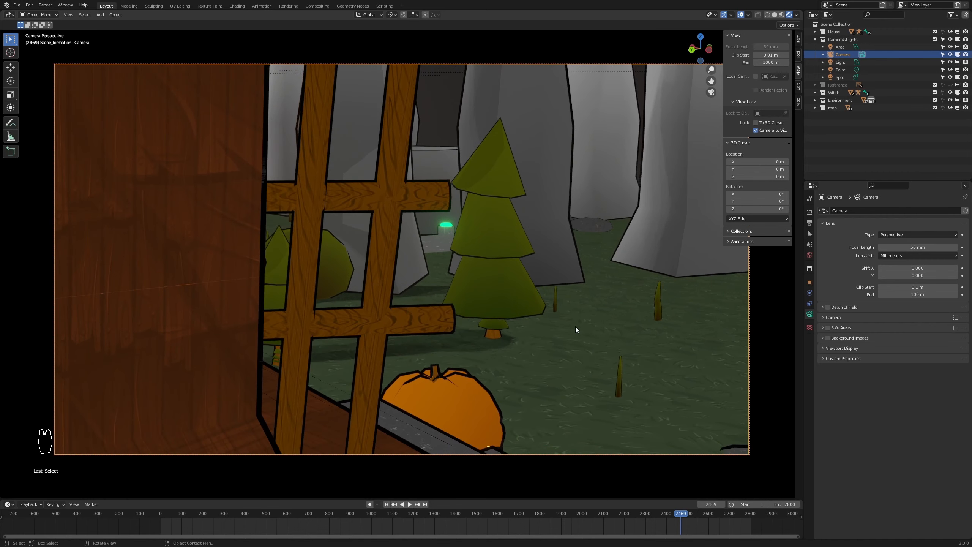
scroll(574, 328, "up", 3)
middle_click_drag(580, 330, 626, 319)
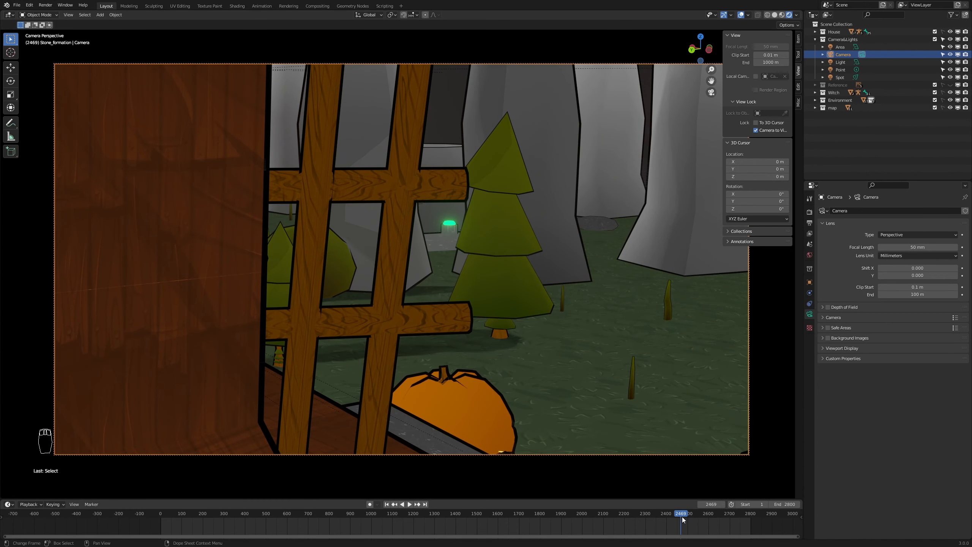
- Insert a Location, Rotation & Scale keyframe for the camera at frame 1
left_click_drag(682, 517, 160, 527)
key("space")
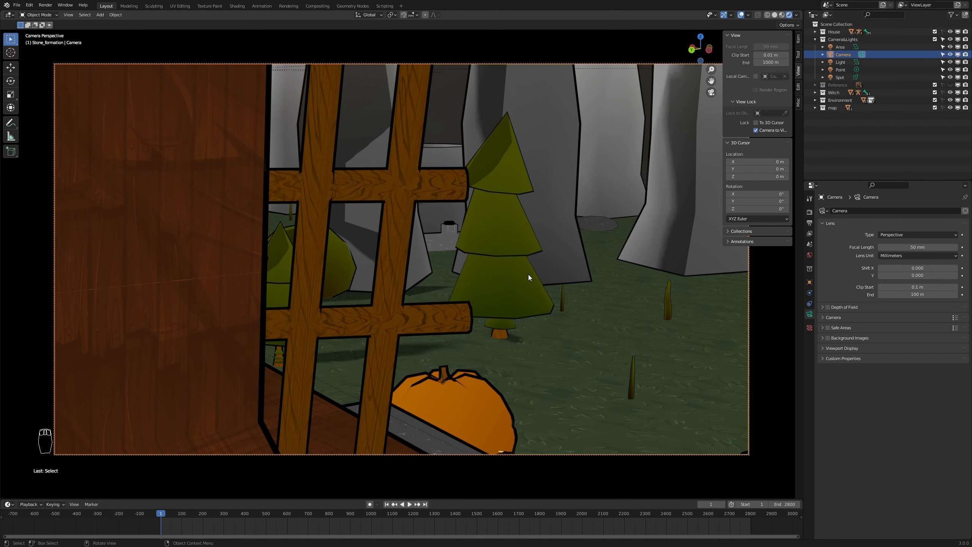
key("i")
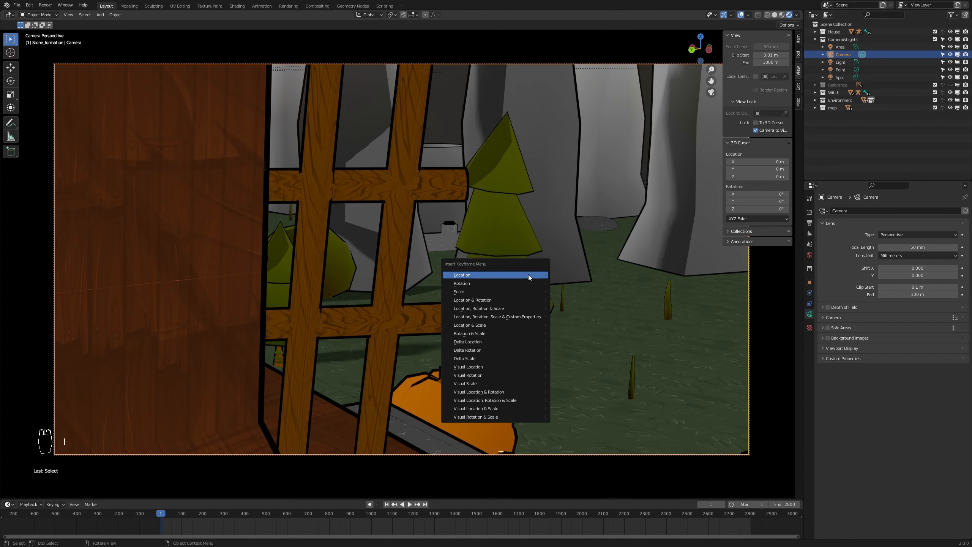
left_click(512, 309)
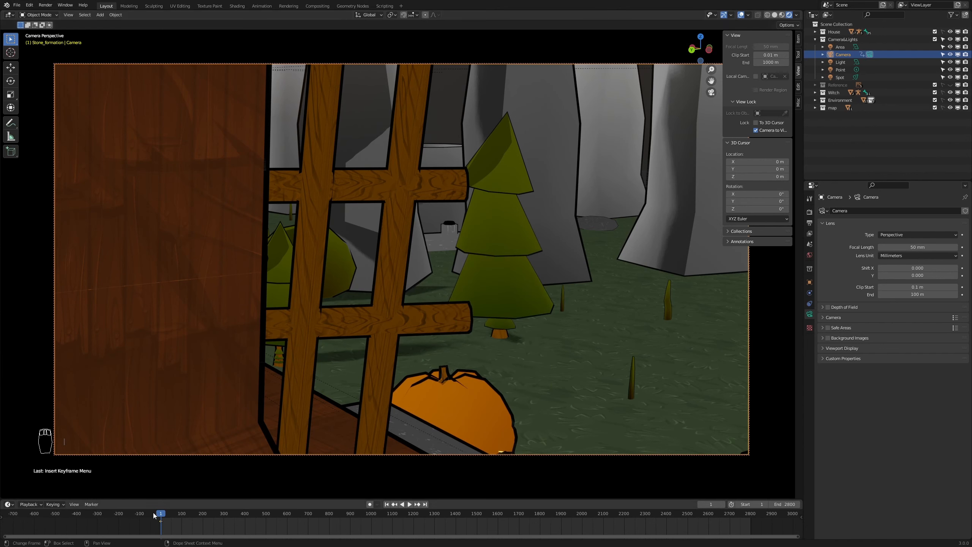
- At frame 150, shift the camera to reveal more of the hooded witch with the staff, and insert a keyframe
key("space")
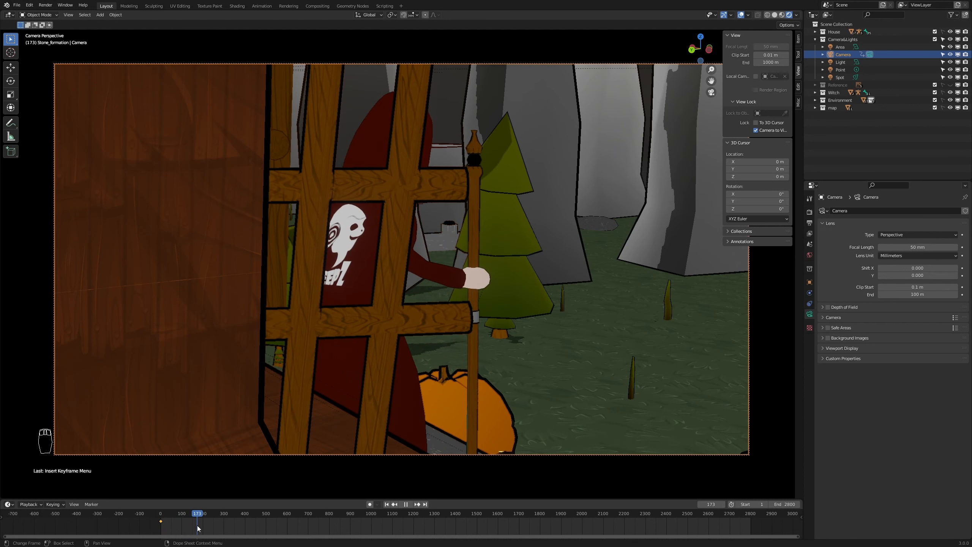
mouse_move(198, 529)
left_mouse_down()
mouse_move(247, 532)
mouse_move(188, 532)
left_mouse_up()
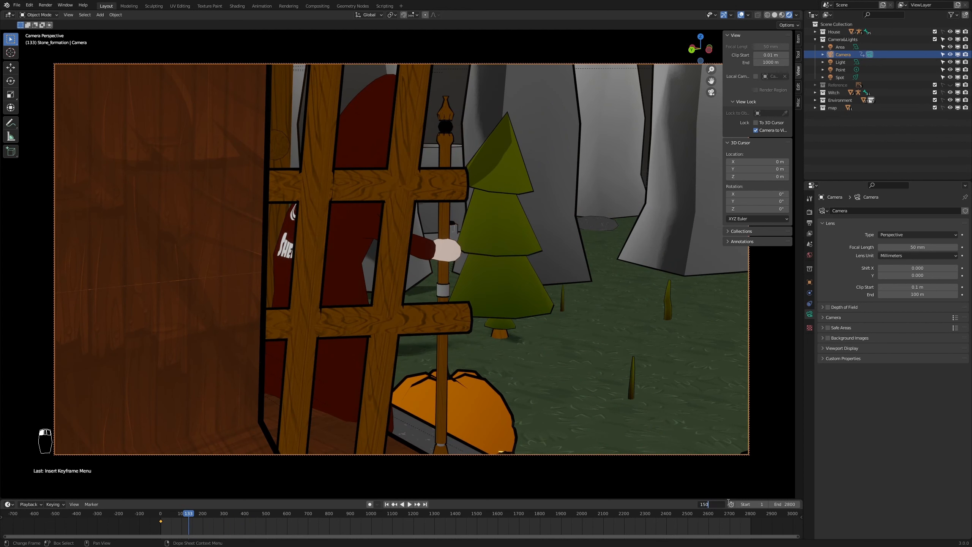
key("Return")
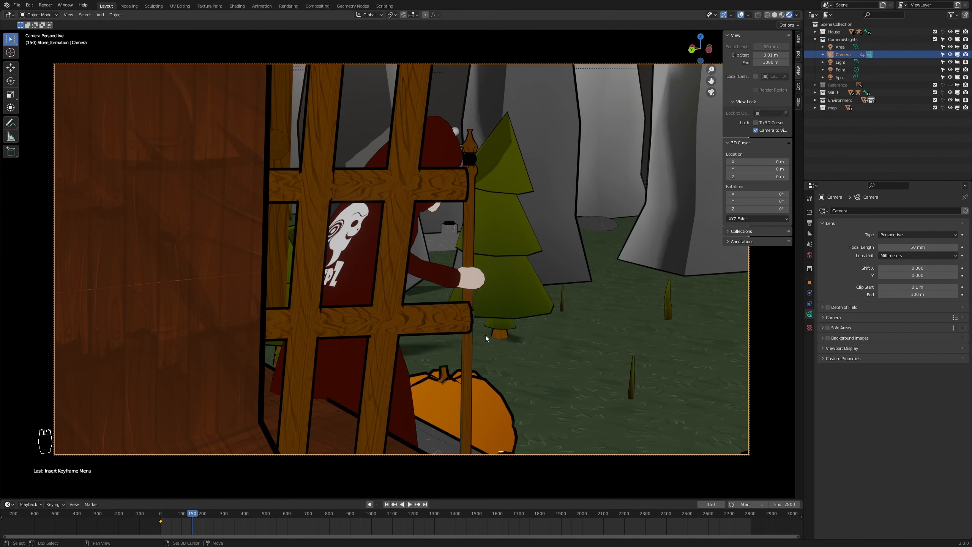
middle_click_drag(486, 335, 230, 240, "shift")
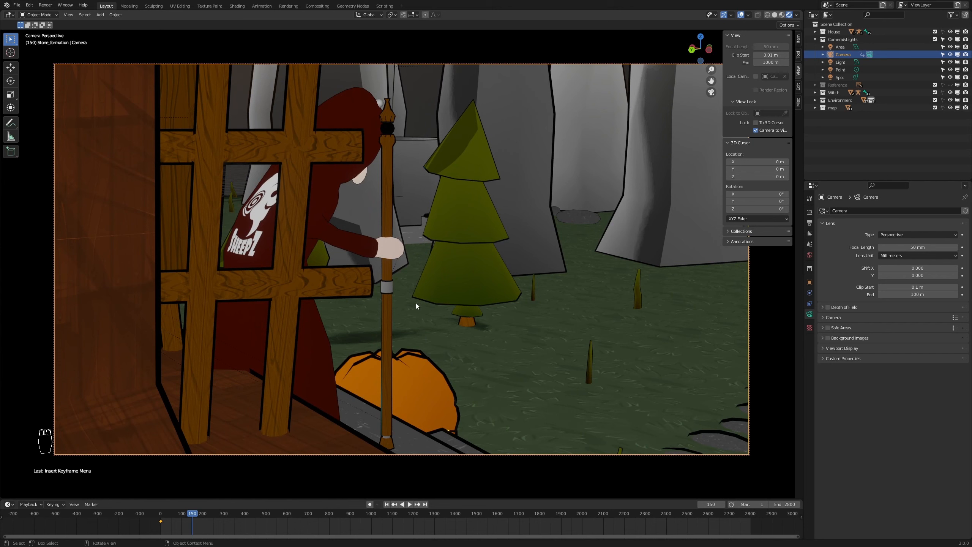
key("i")
left_click(421, 268)
- Move to frame 151, unlock the camera from the view and leave the camera view
mouse_move(193, 510)
left_mouse_down()
mouse_move(154, 518)
mouse_move(193, 527)
left_mouse_up()
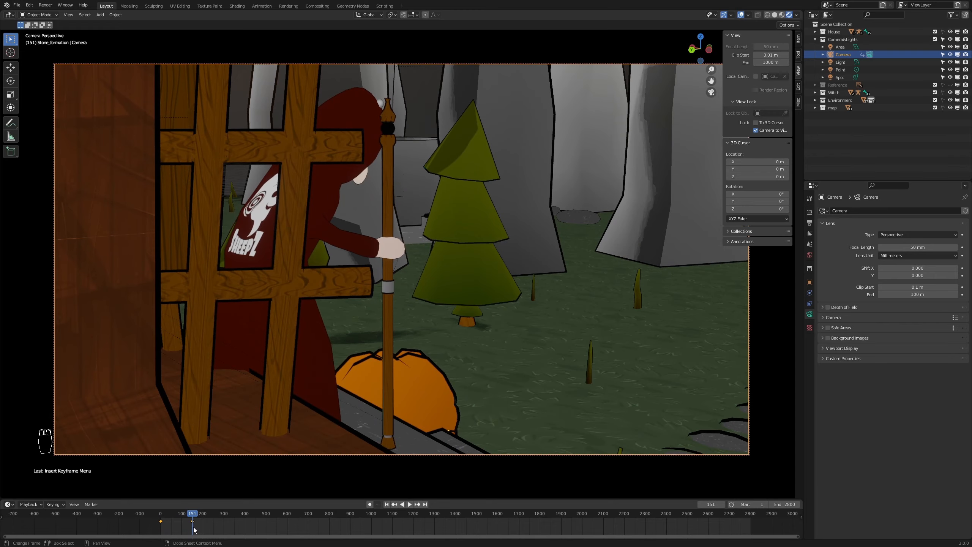
left_click(756, 130)
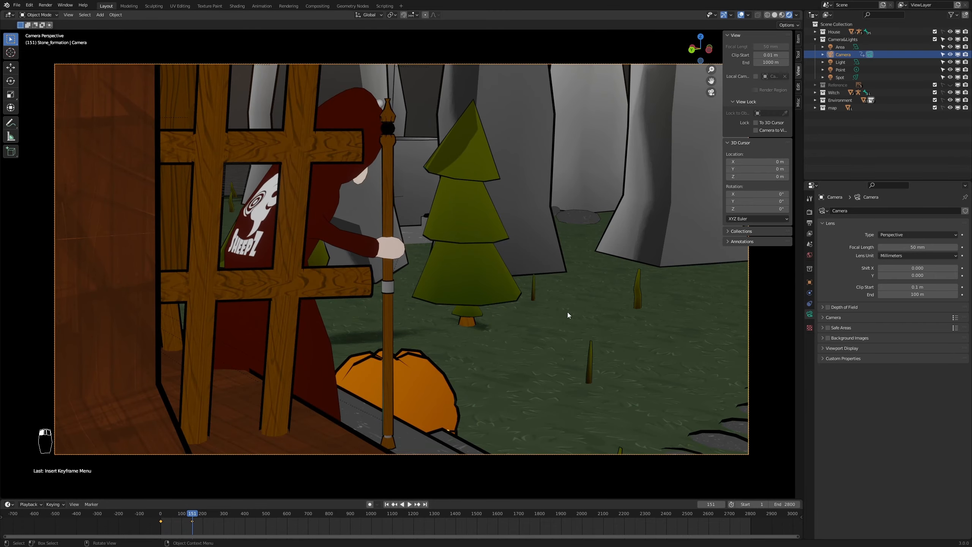
middle_click_drag(568, 312, 504, 340)
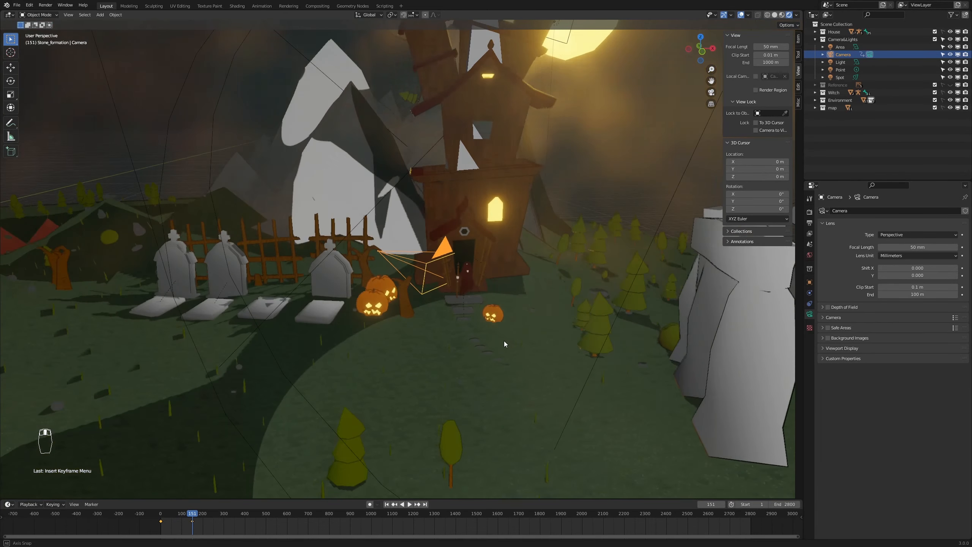
- Duplicate the camera in top view and place the copy on the grass in front of the house
scroll(499, 343, "down", 4)
scroll(626, 235, "up", 2)
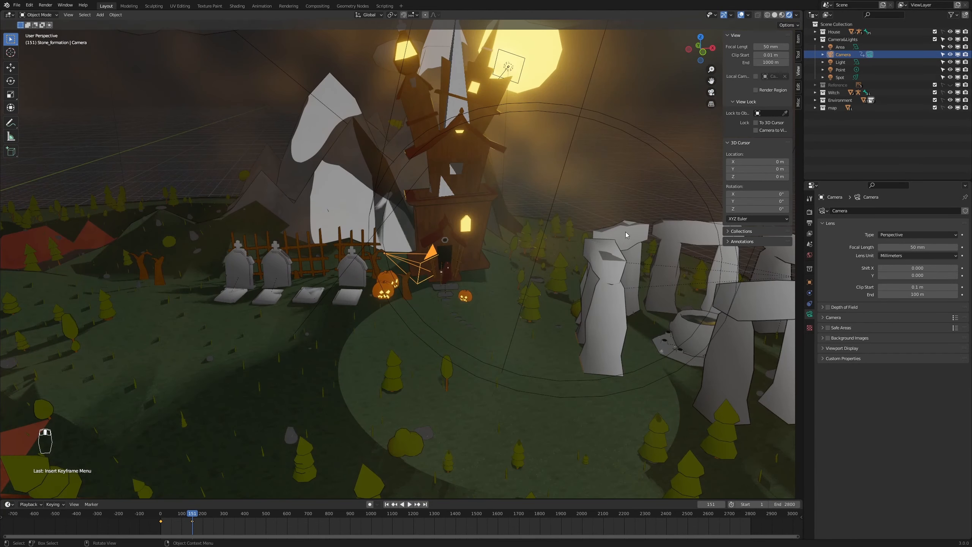
left_click(843, 55)
key("KP_7")
key("shift+d")
left_click(465, 292)
key("g")
left_click(463, 425)
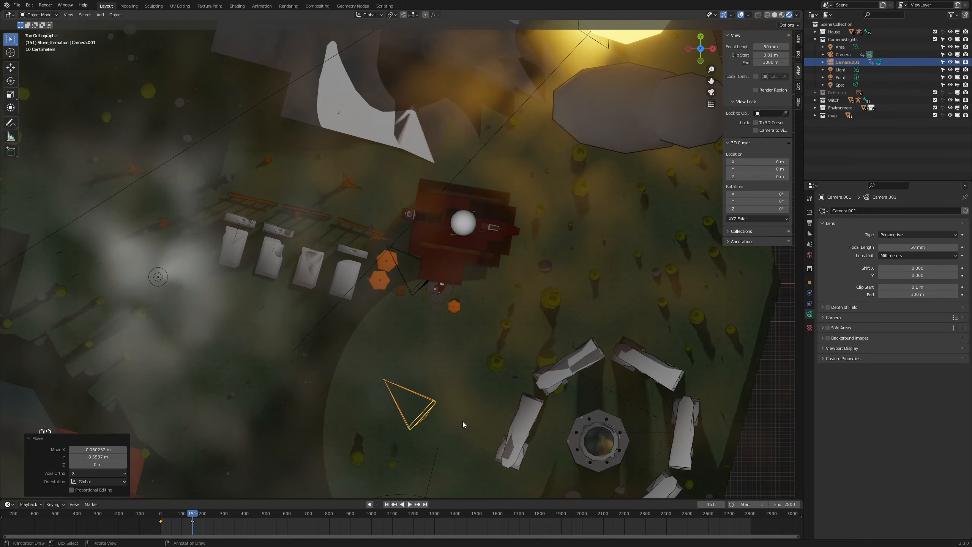
- Rotate the duplicated camera about -128° to face the house and position it in front of the entrance
key("r")
left_click(356, 308)
key("g")
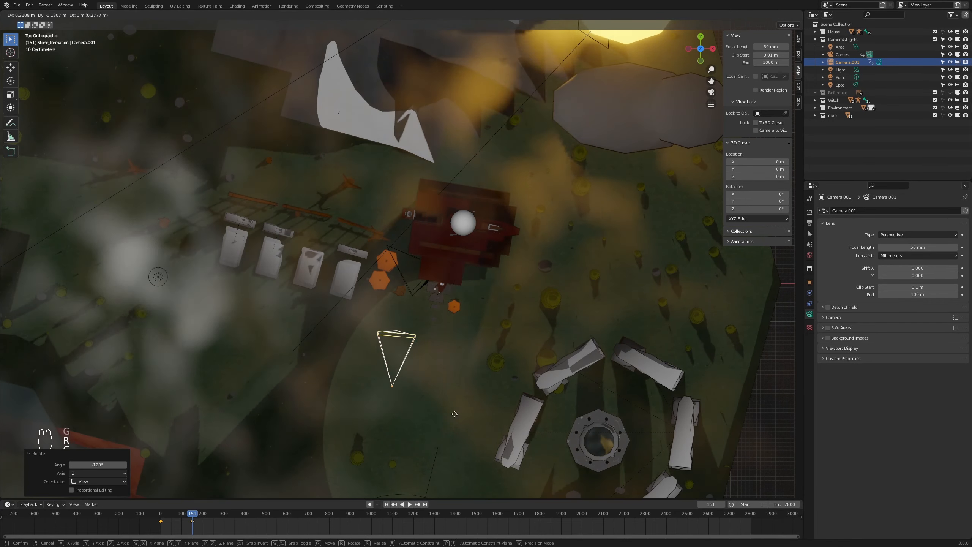
left_click(490, 434)
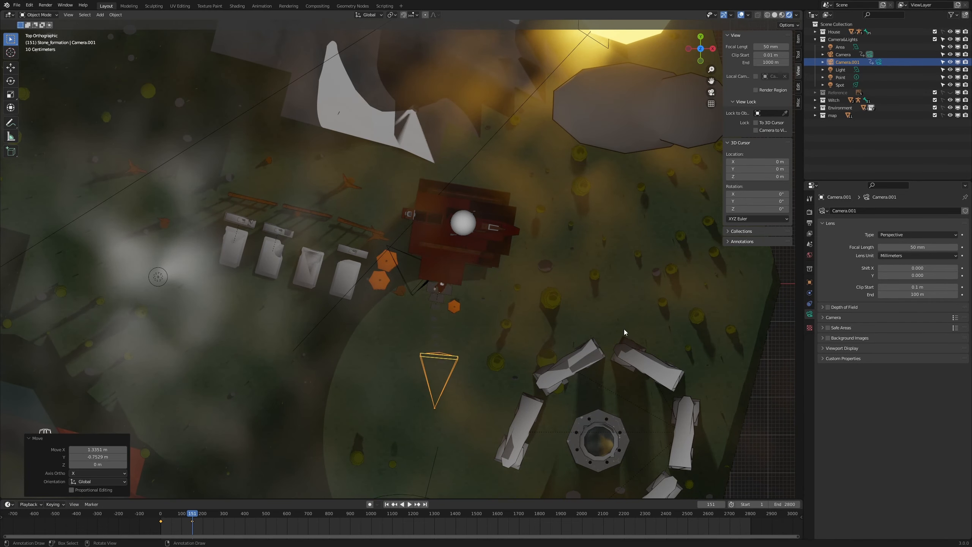
- Rename the duplicated camera as Camera2
left_click(848, 62)
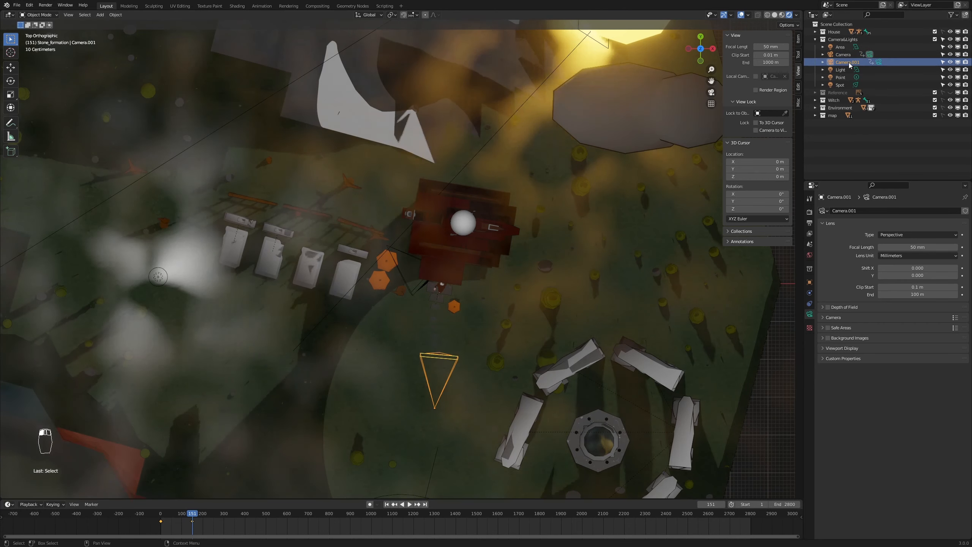
double_click(848, 63)
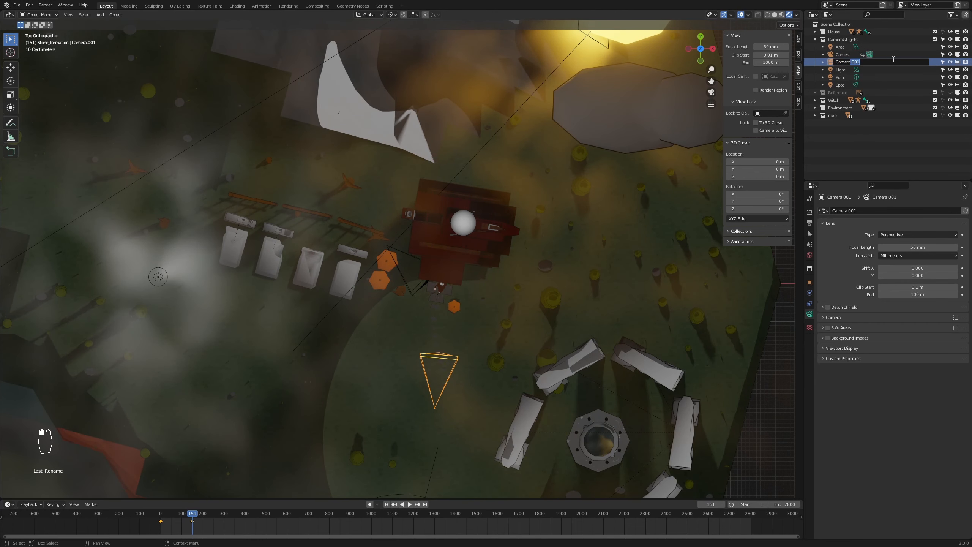
key("Return")
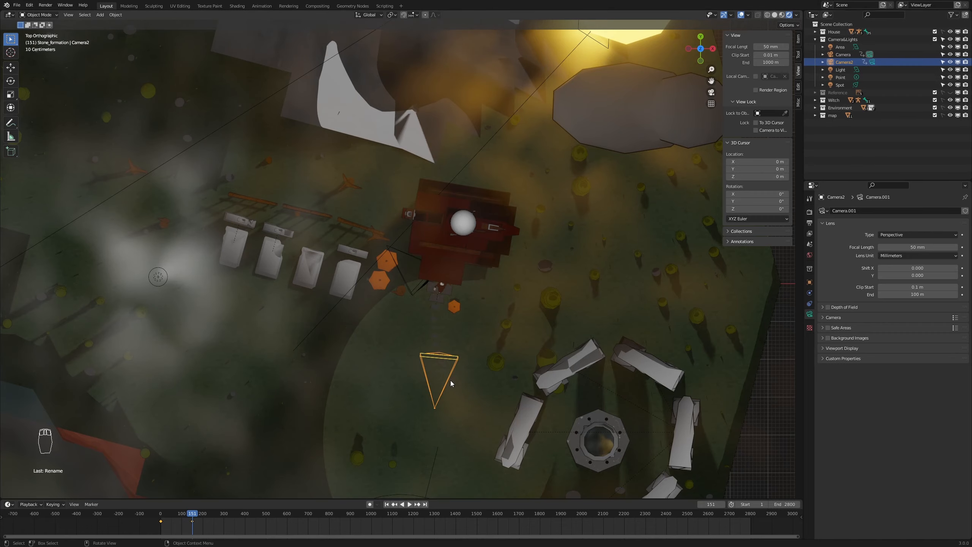
scroll(451, 393, "up", 5)
scroll(476, 392, "down", 4)
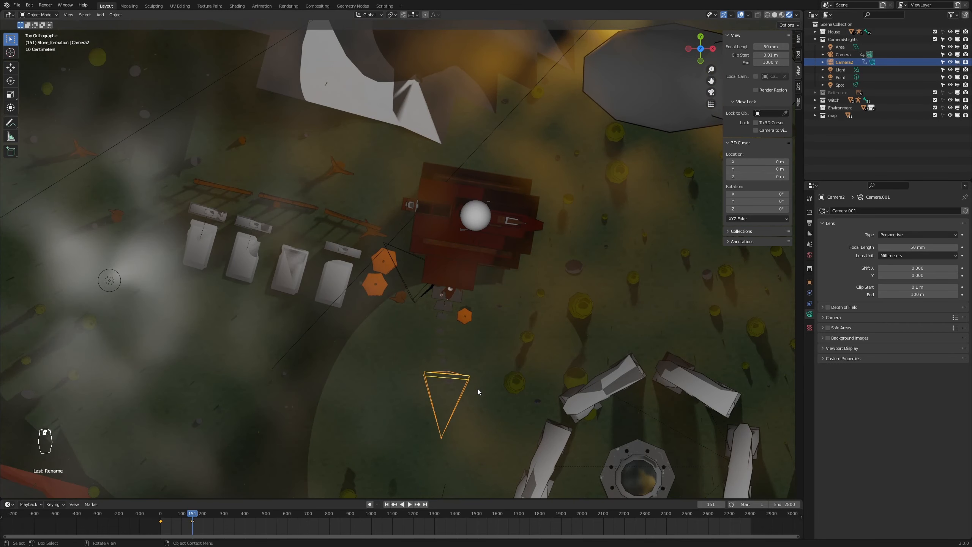
- Return to the active camera's view, select the original Camera and go to frame 150
key("KP_0")
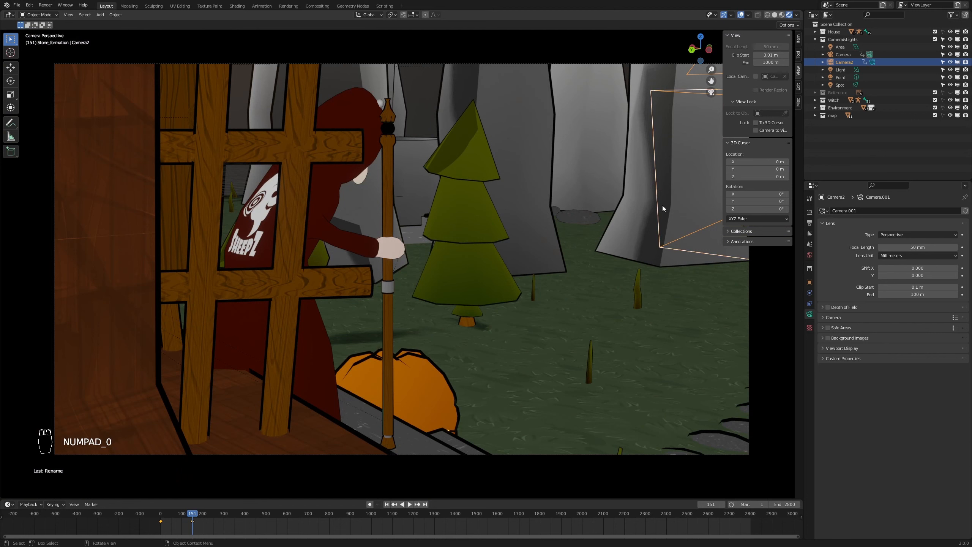
left_click(839, 56)
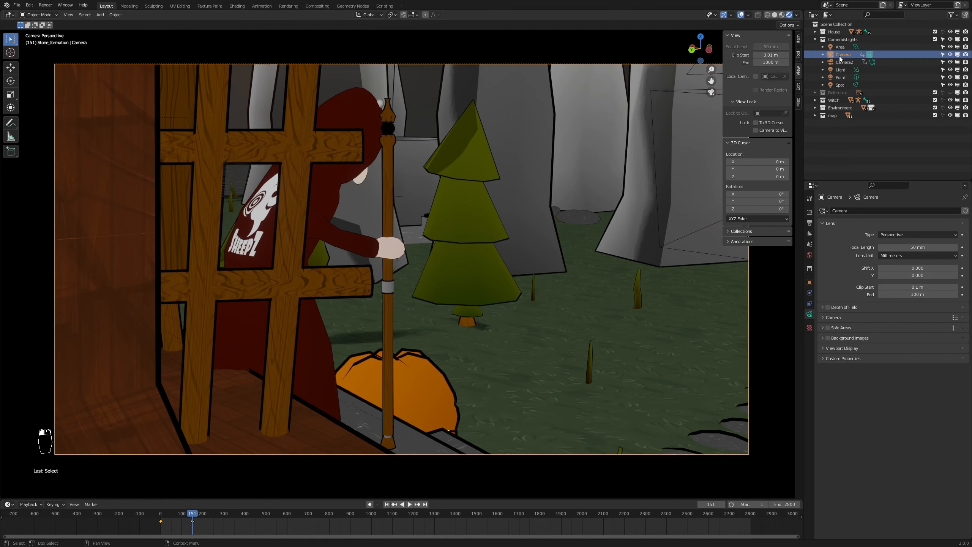
left_click(843, 62)
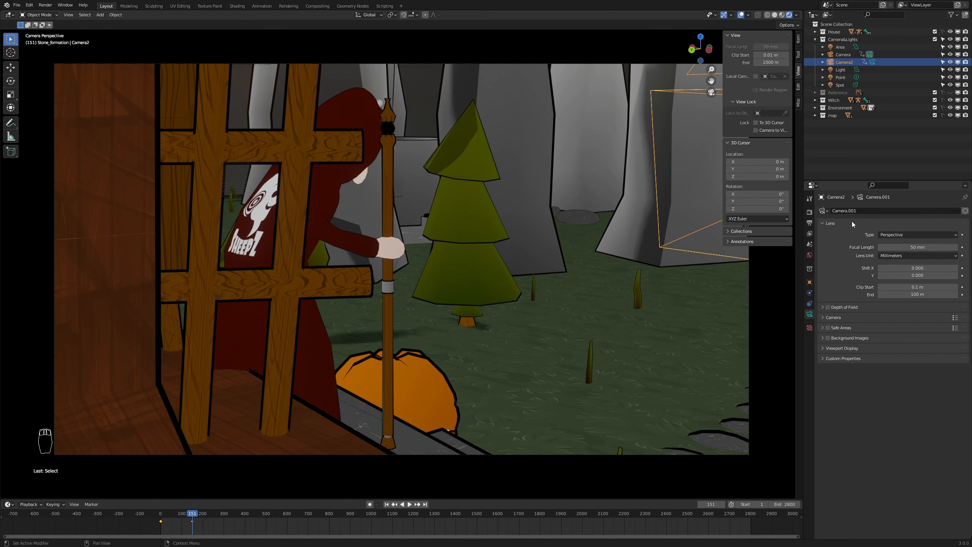
left_click(841, 56)
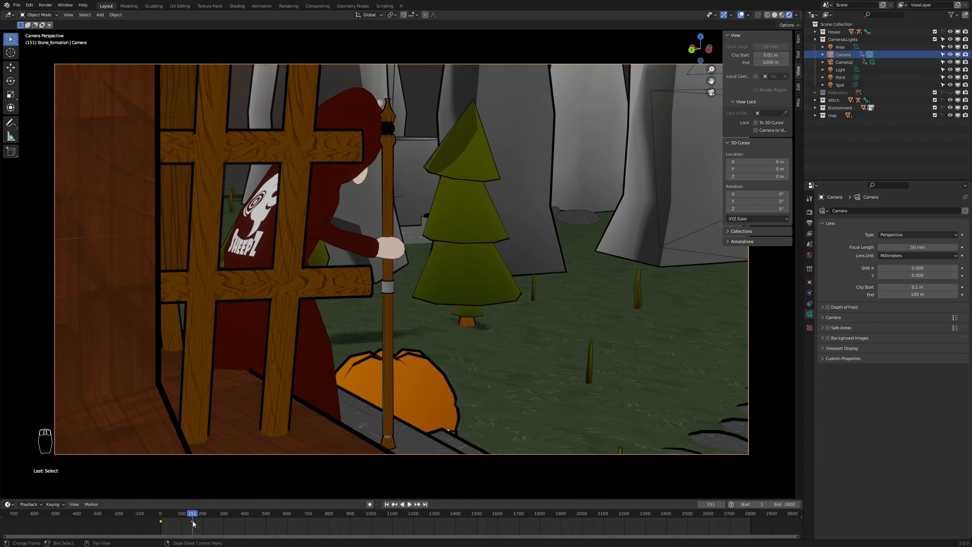
left_click(700, 504)
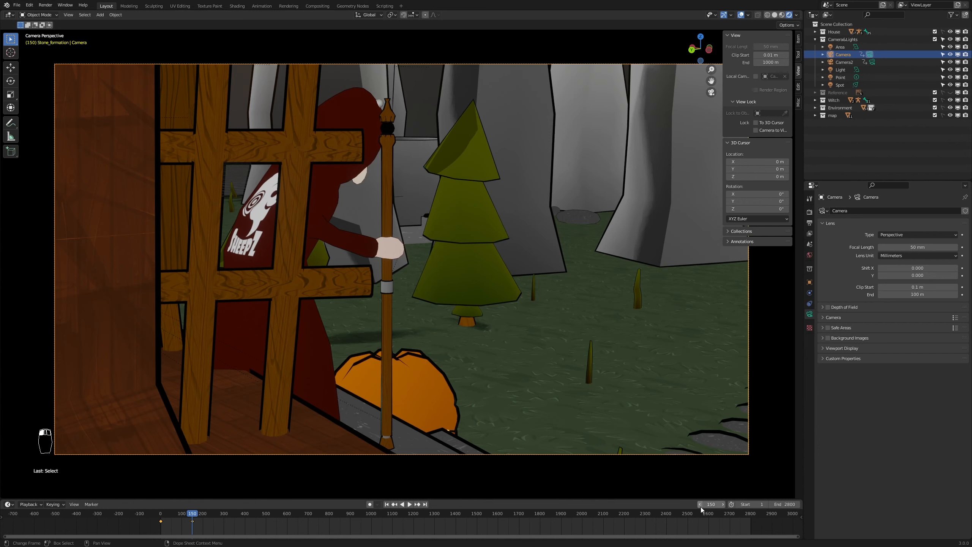
- Select Camera2, delete all of its keyframes and enlarge the timeline area
left_click(844, 62)
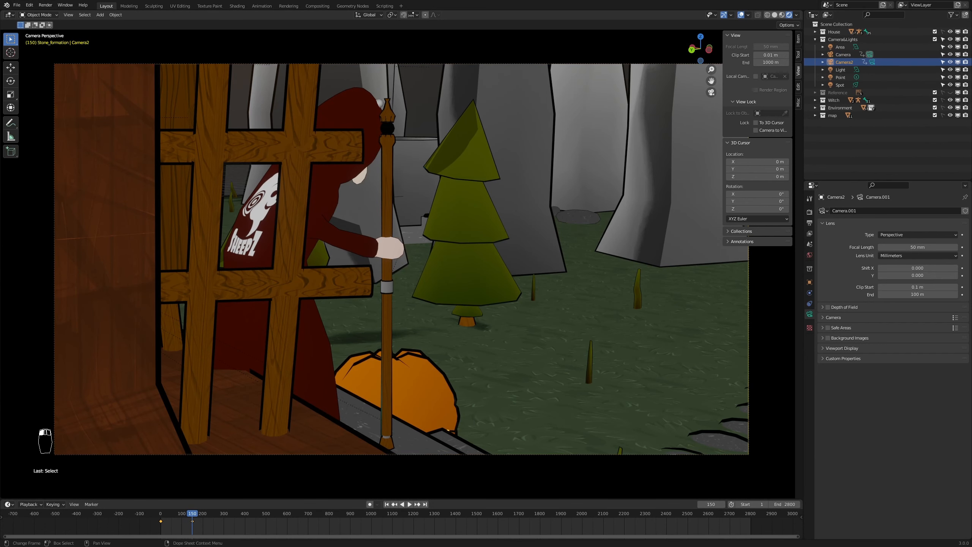
left_click(212, 523)
left_click_drag(221, 529, 149, 519)
key("x")
left_click(188, 518)
left_click_drag(463, 500, 475, 428)
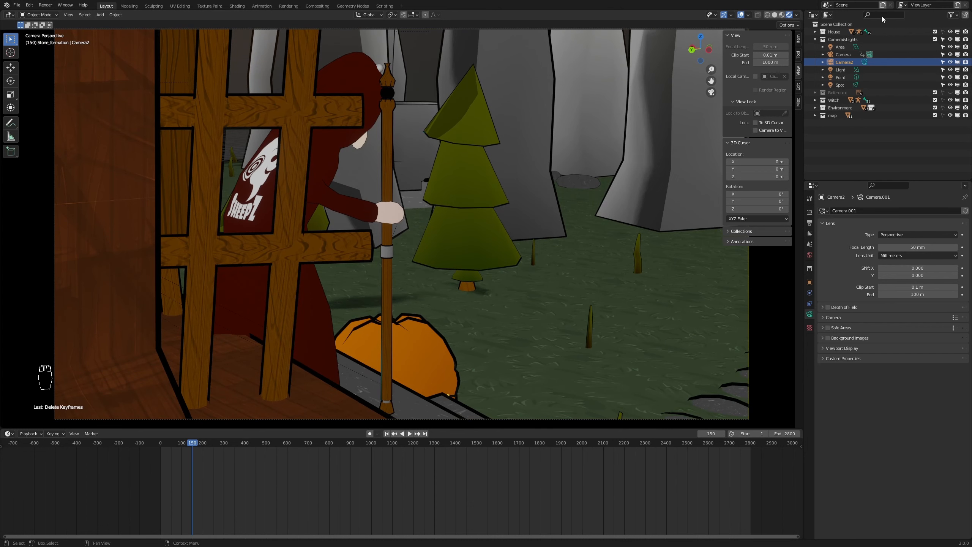
- Bind Camera2 to a timeline marker at frame 150 and check the camera view at frame 220
left_click(846, 54)
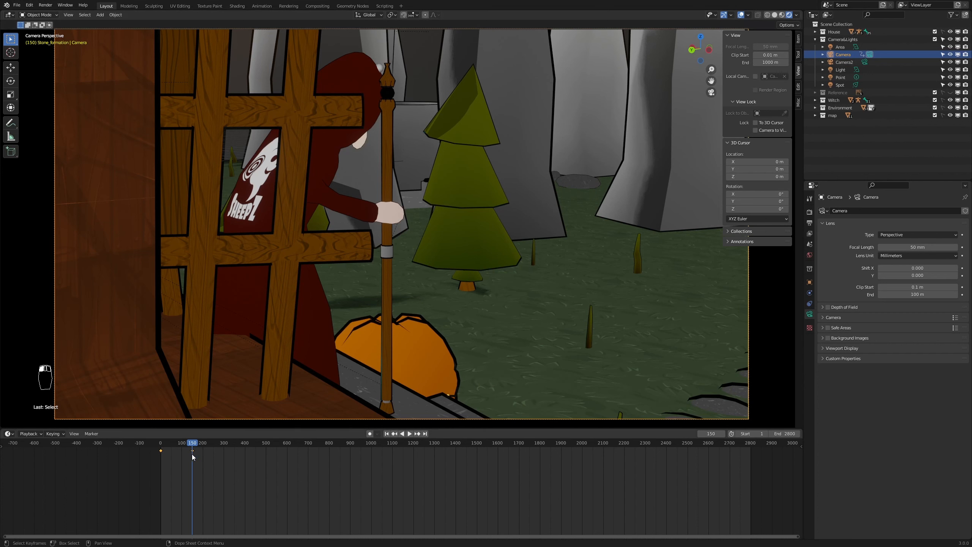
left_click(844, 62)
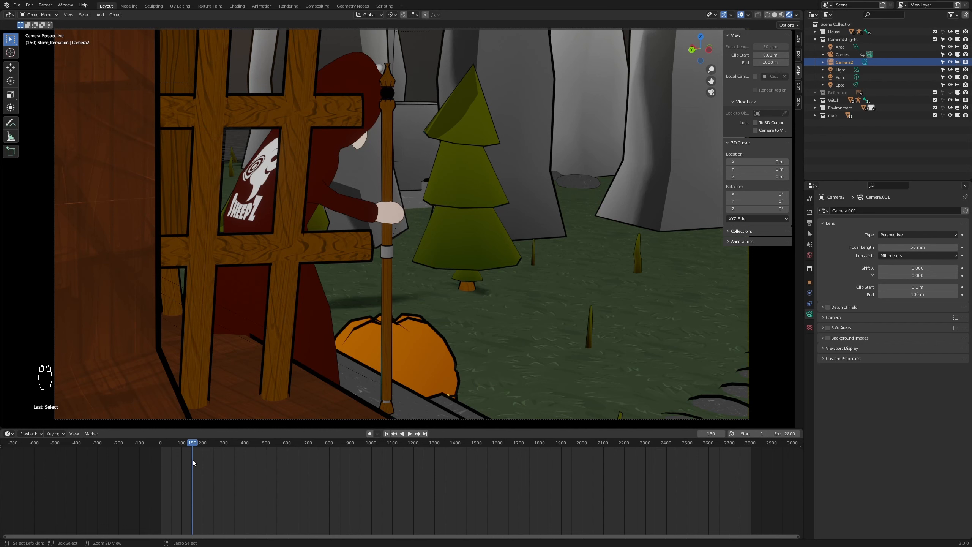
key("ctrl+b")
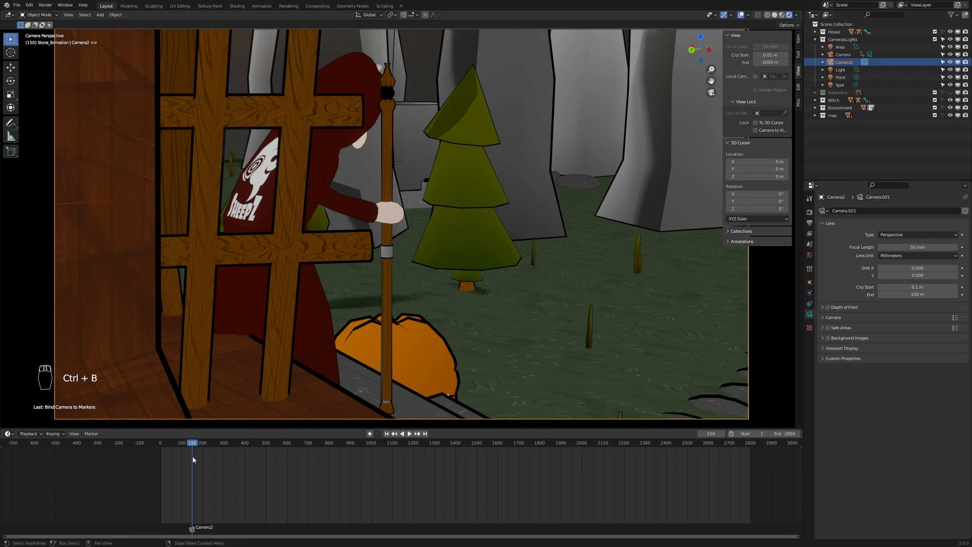
mouse_move(192, 444)
left_mouse_down()
mouse_move(154, 446)
mouse_move(207, 454)
left_mouse_up()
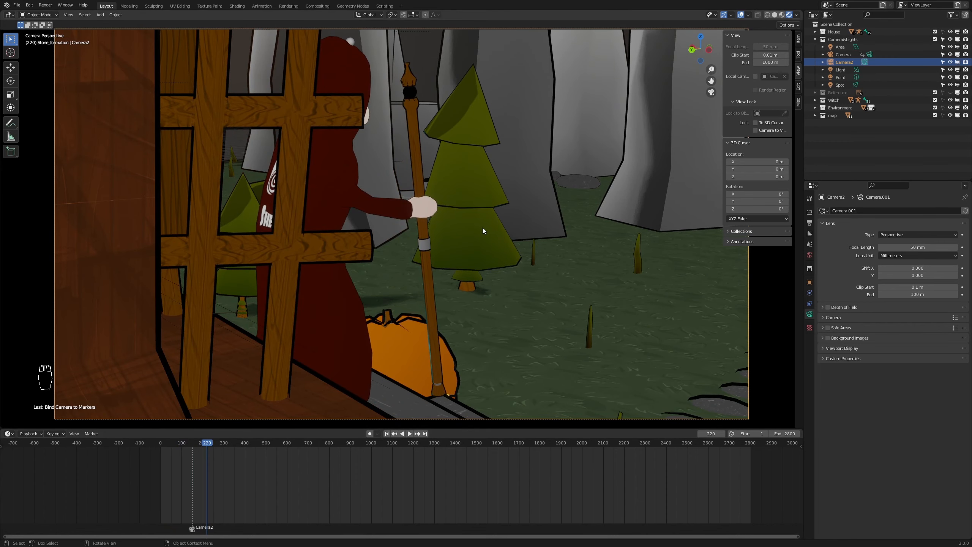
key("KP_0")
key("KP_0")
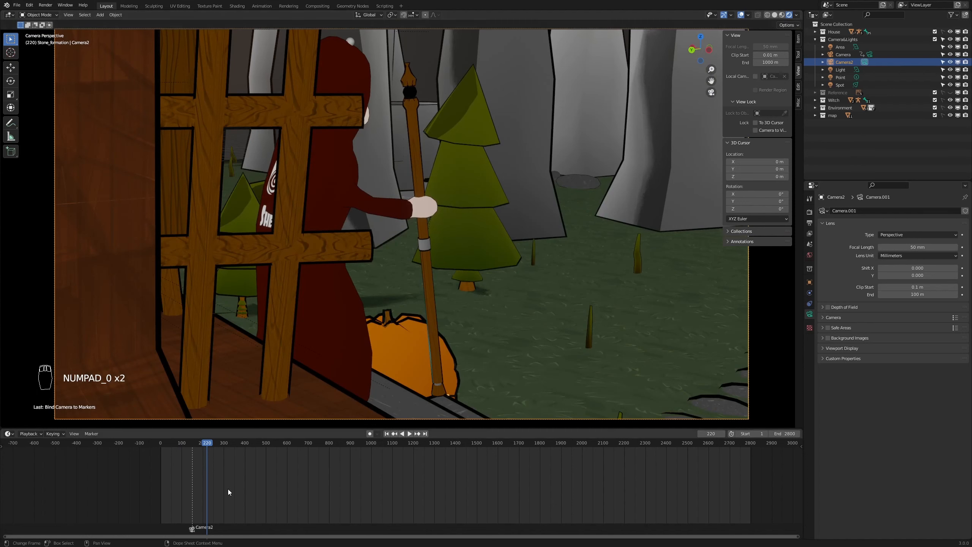
- Bind the original Camera to a timeline marker at frame 0
left_click_drag(208, 443, 157, 472)
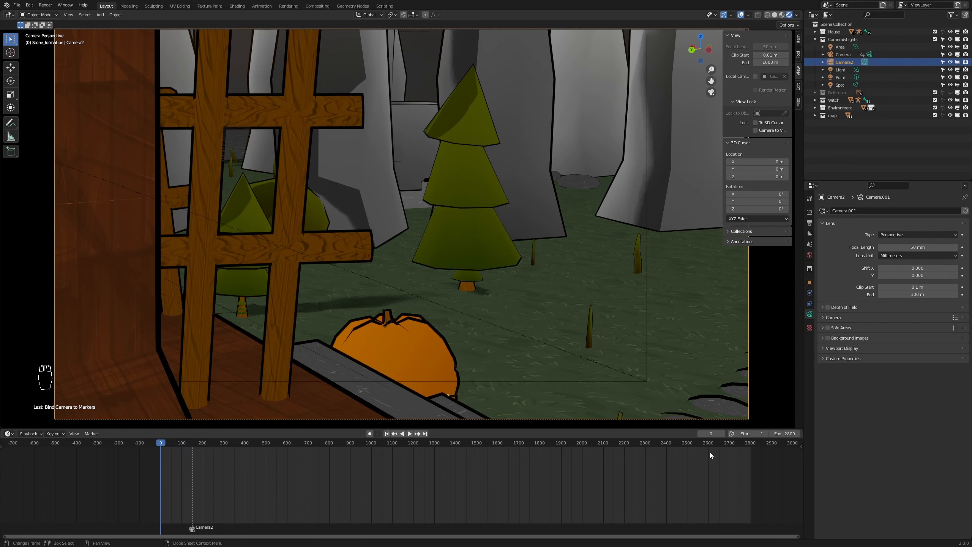
left_click(843, 54)
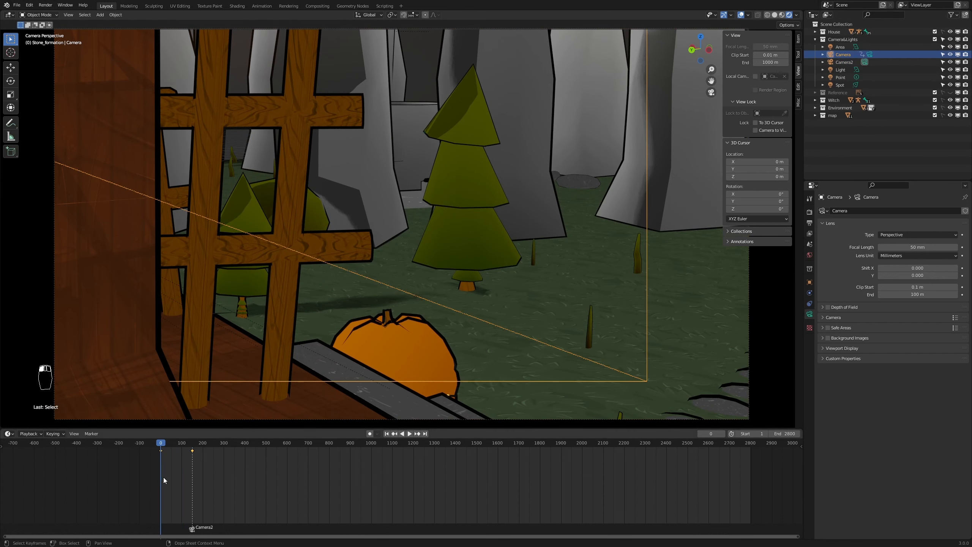
key("ctrl+b")
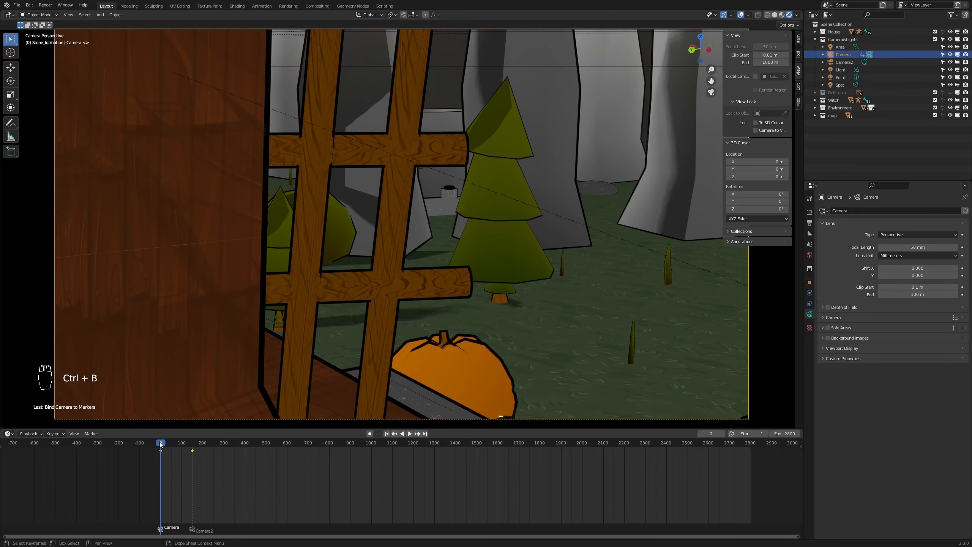
- Scrub to frame 286 to check the camera switch at the markers, and select the Camera2 marker
left_click_drag(161, 443, 221, 460)
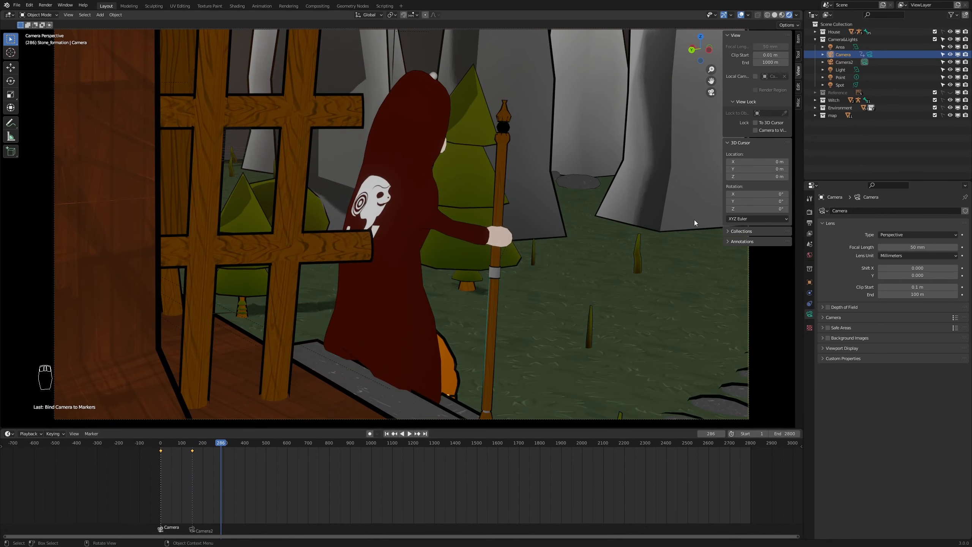
middle_click_drag(614, 275, 545, 278)
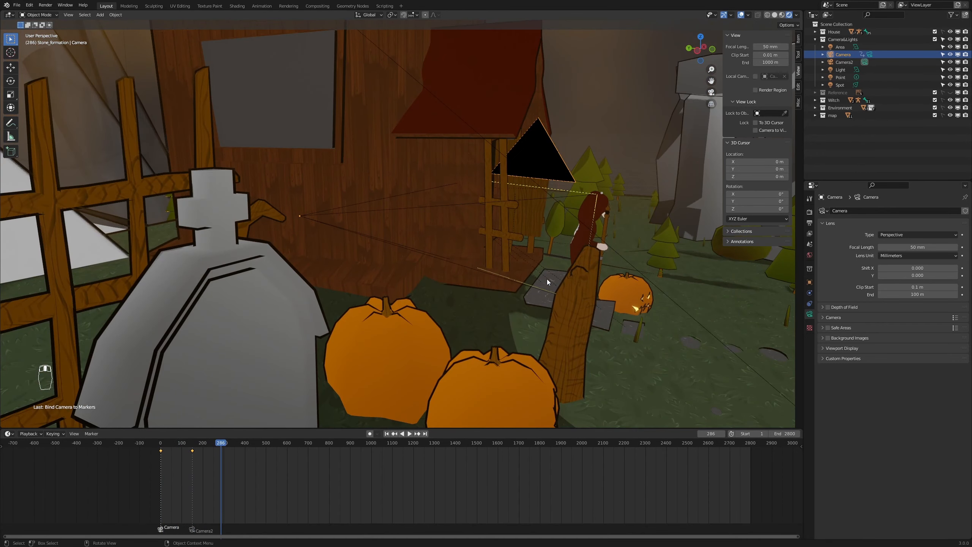
key("KP_0")
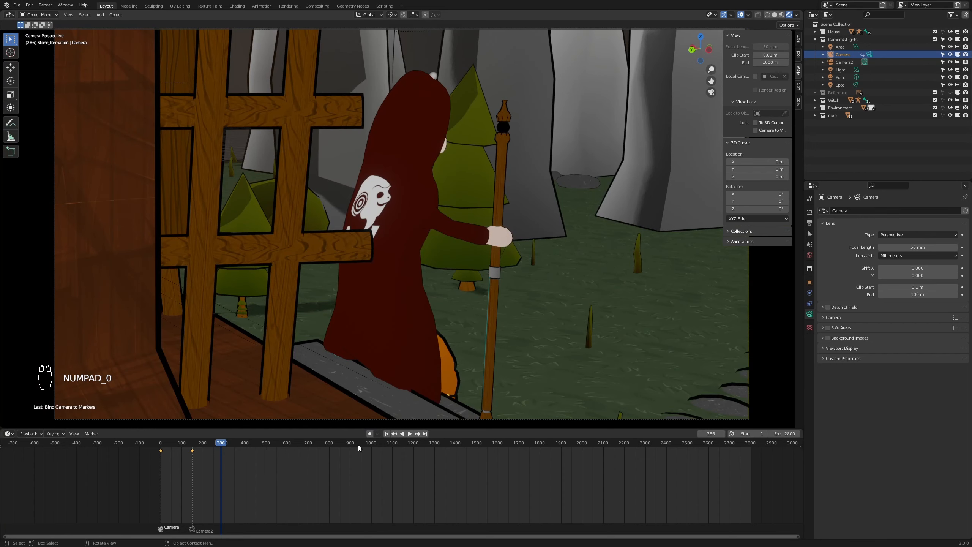
left_click(193, 529)
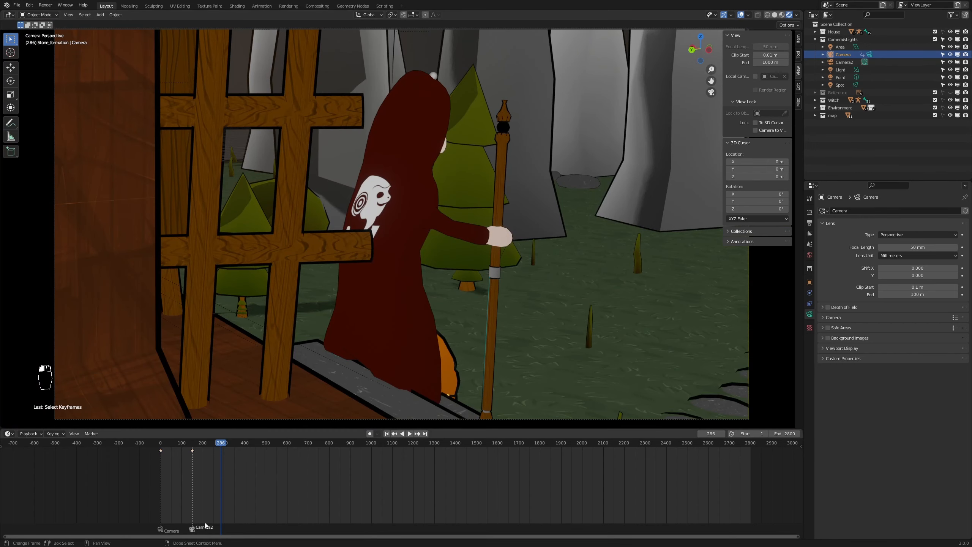
- Select Camera2 and move it in top view about 0.69 m in X and -4.13 m in Y, onto the grass before the house
middle_click_drag(664, 274, 521, 332)
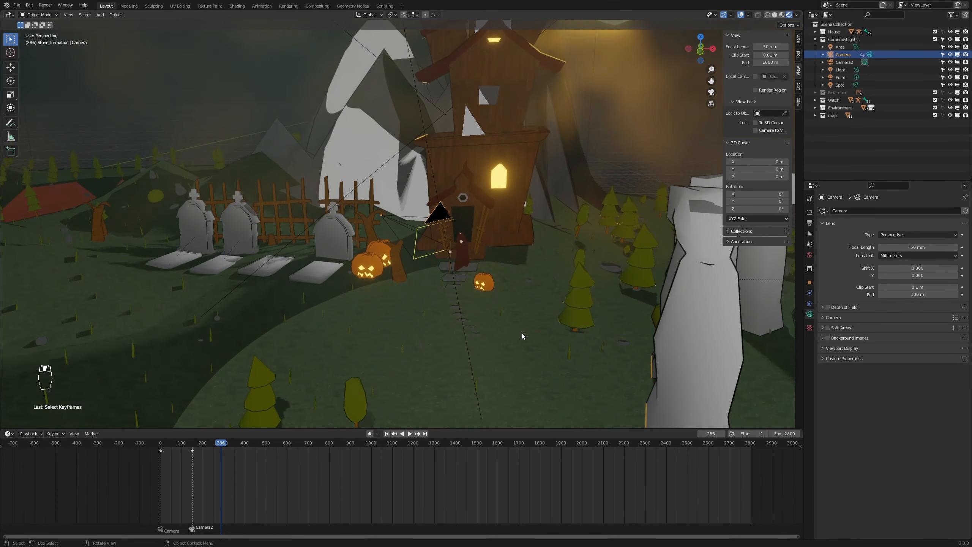
scroll(528, 338, "down", 4)
scroll(530, 340, "down", 2)
scroll(530, 340, "up", 4)
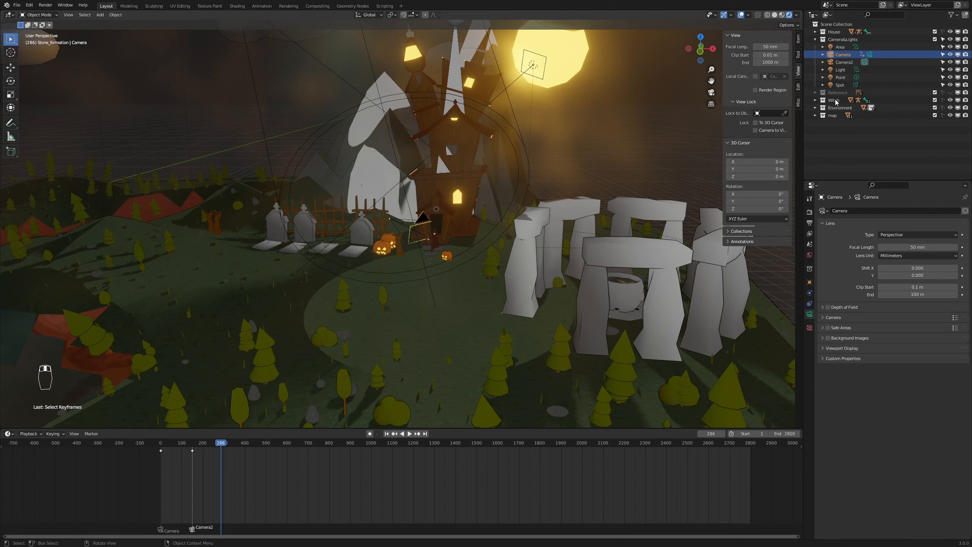
left_click(841, 62)
scroll(425, 297, "up", 2)
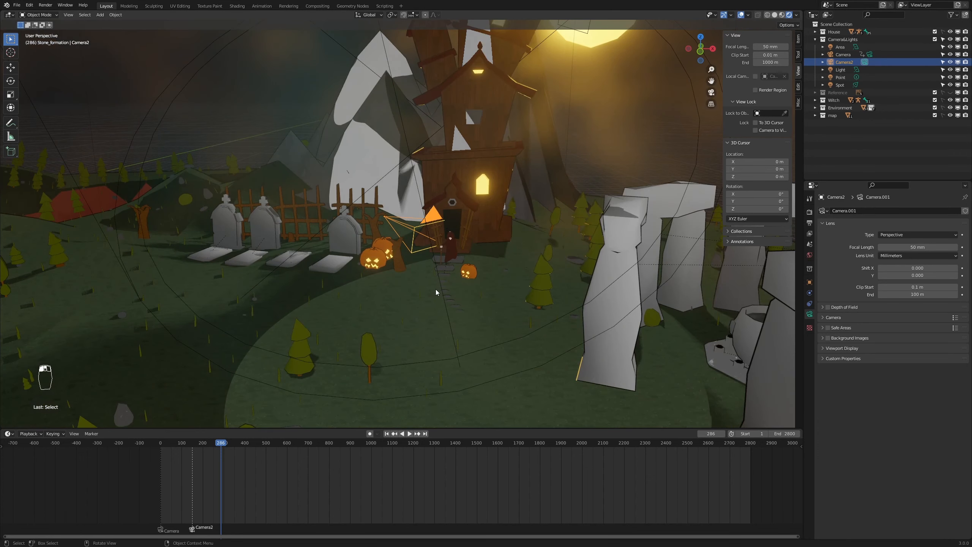
key("KP_7")
scroll(448, 281, "down", 2)
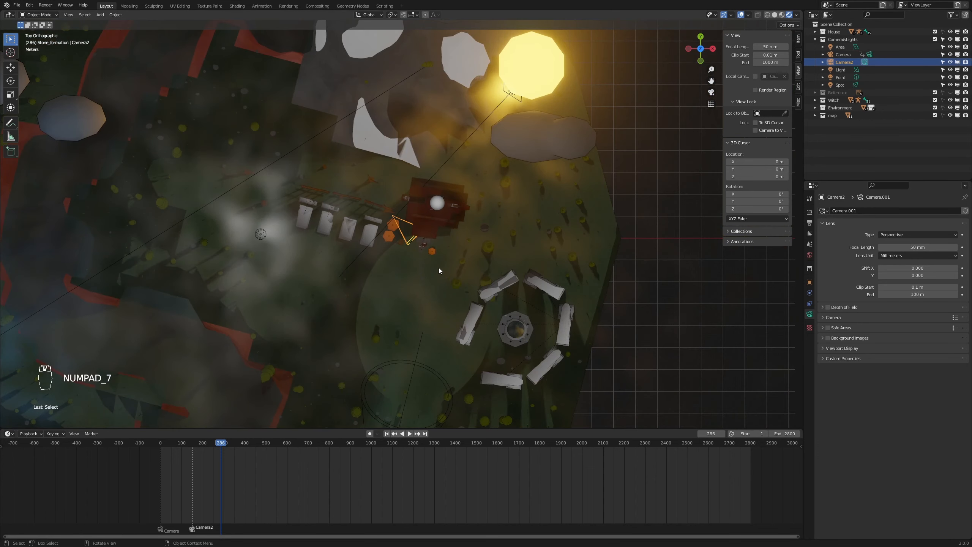
key("g")
left_click(439, 359)
- Rotate Camera2 by about -117° to face the house entrance and look through it
key("r")
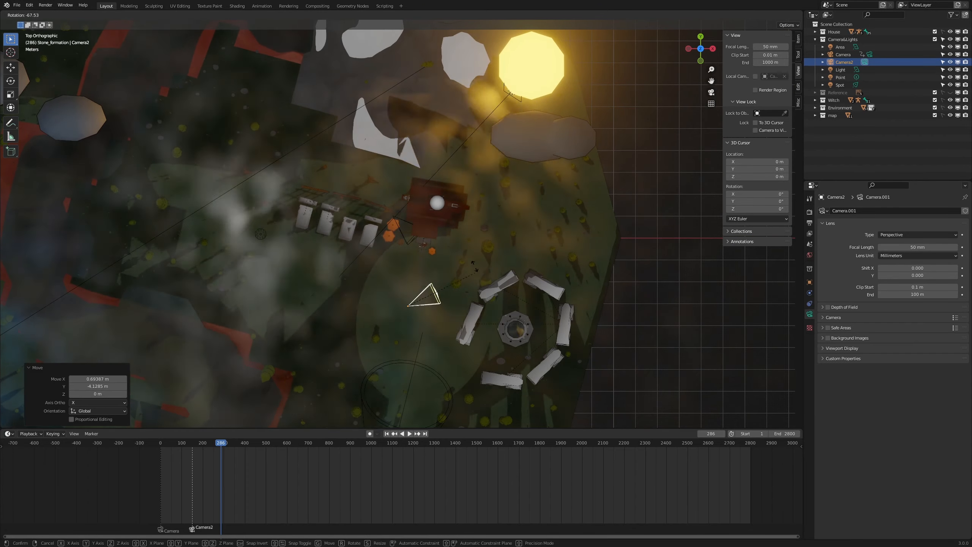
left_click(436, 225)
scroll(475, 343, "up", 3)
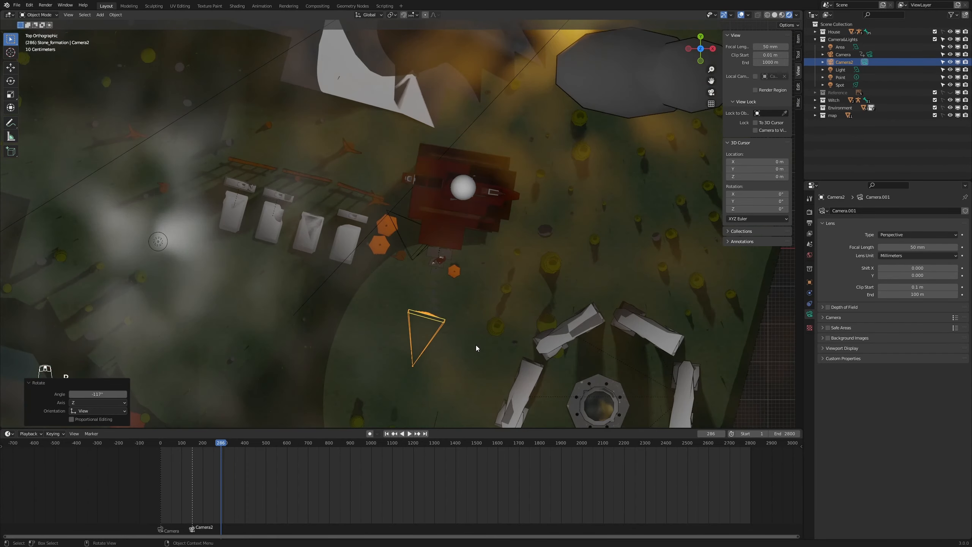
scroll(523, 359, "down", 3)
scroll(545, 368, "up", 4)
middle_click_drag(542, 366, 563, 290)
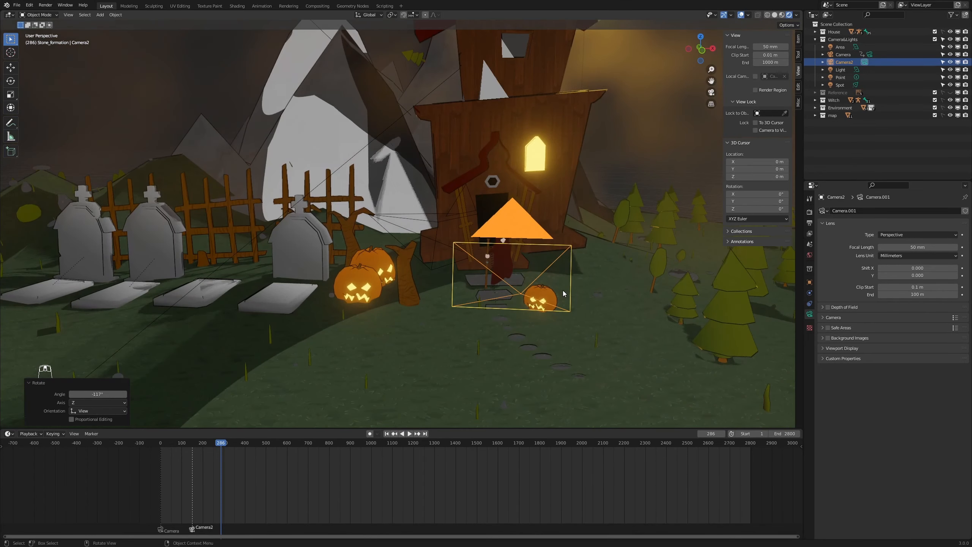
key("KP_0")
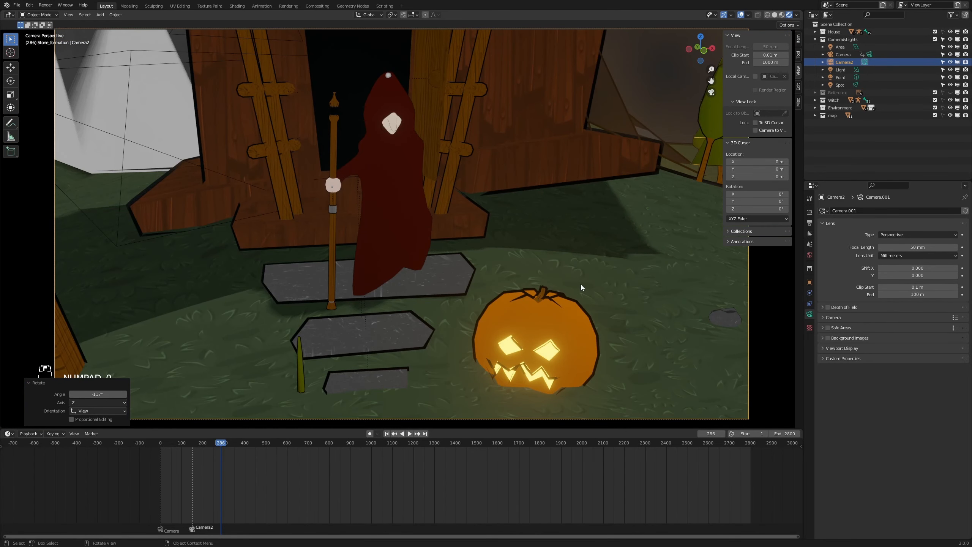
- Lock the camera to the view, reframe Camera2 at an angle on the witch and doorway, and release the lock
left_click(756, 131)
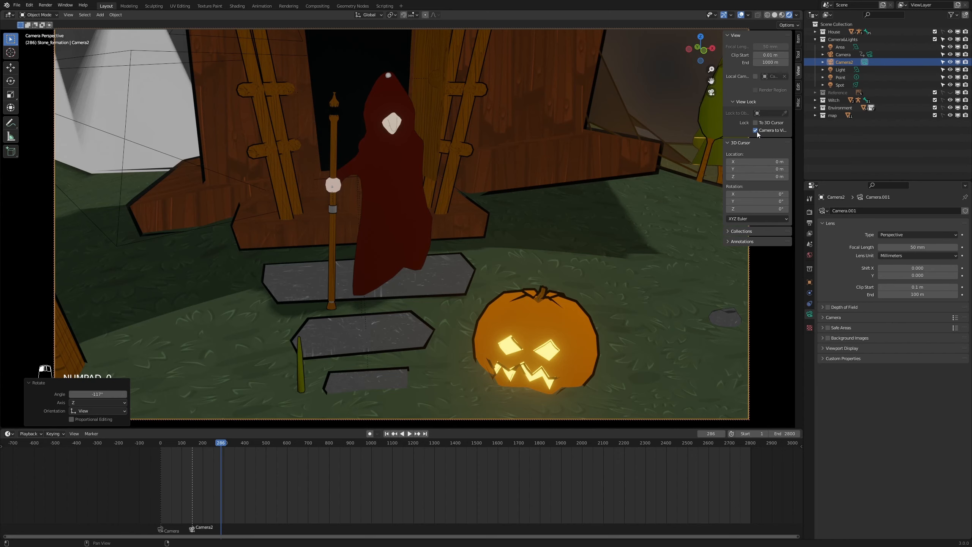
middle_click_drag(520, 304, 584, 365)
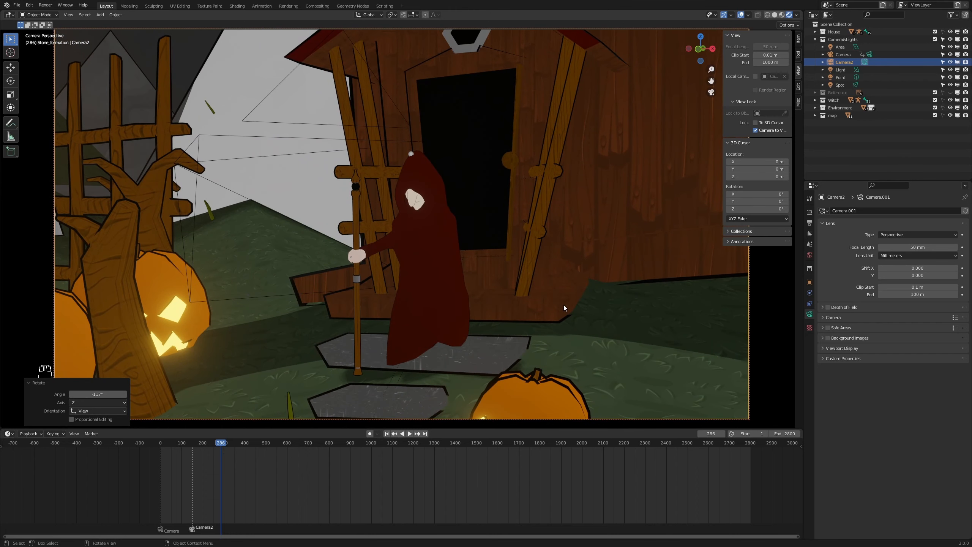
scroll(564, 304, "down", 1)
scroll(564, 303, "up", 1)
left_click(755, 130)
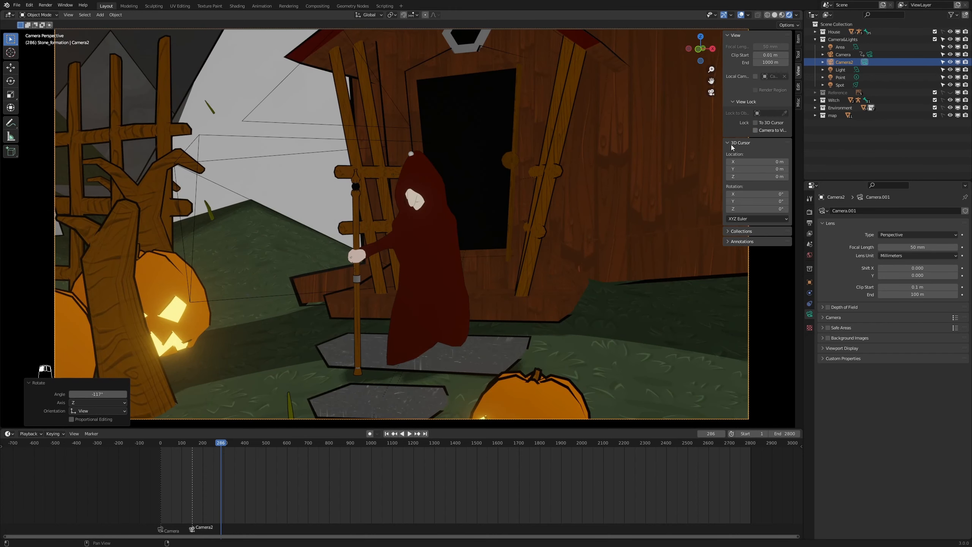
scroll(565, 193, "down", 2)
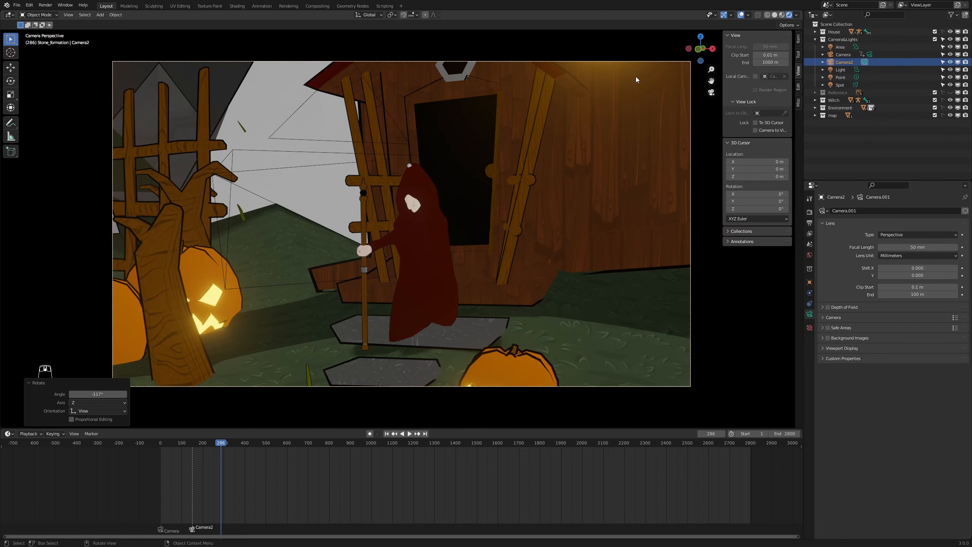
- Set the output resolution to 2560 × 1440 px
left_click(809, 212)
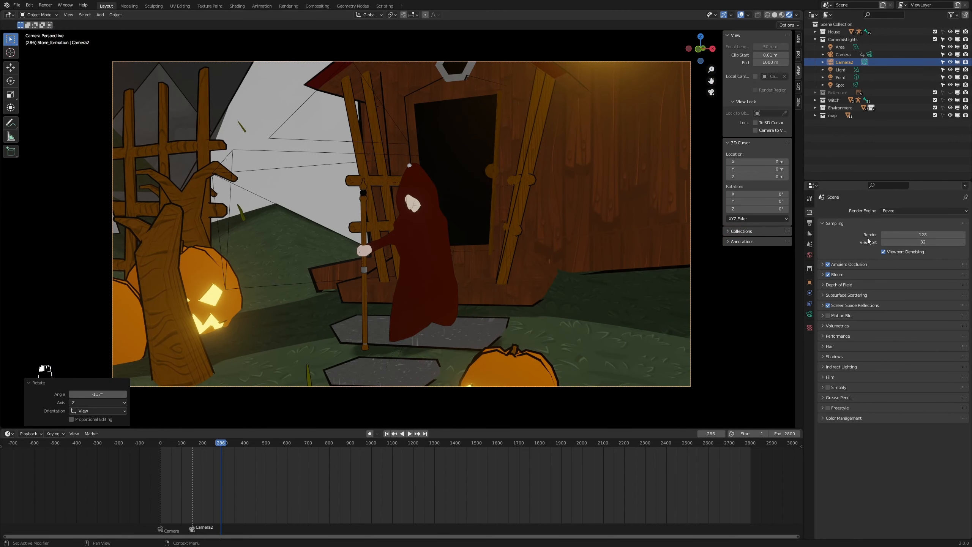
left_click(810, 222)
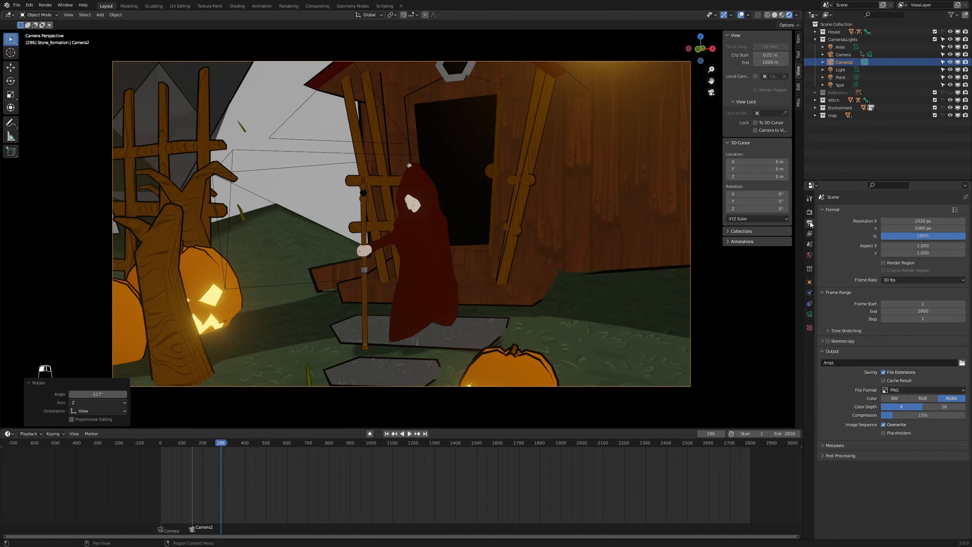
left_click(928, 220)
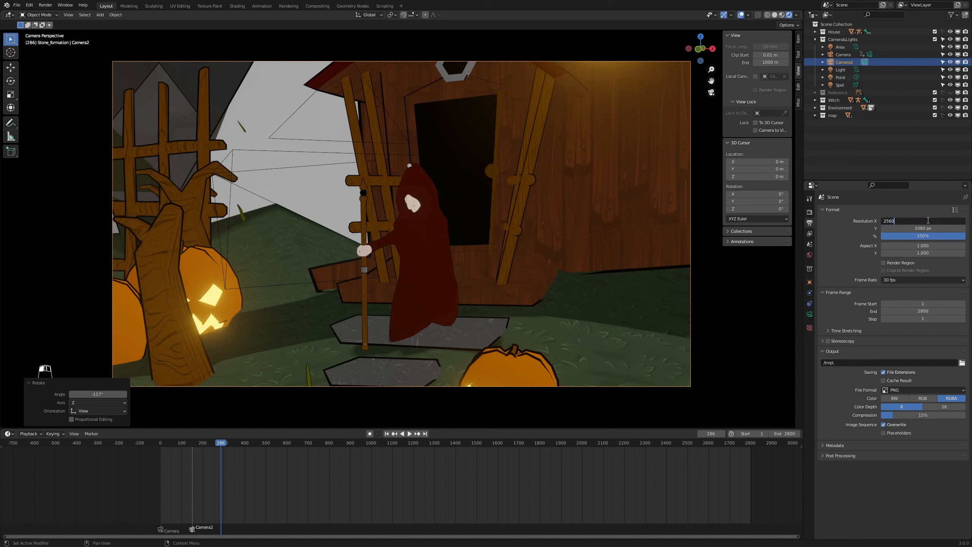
key("Return")
left_click(922, 229)
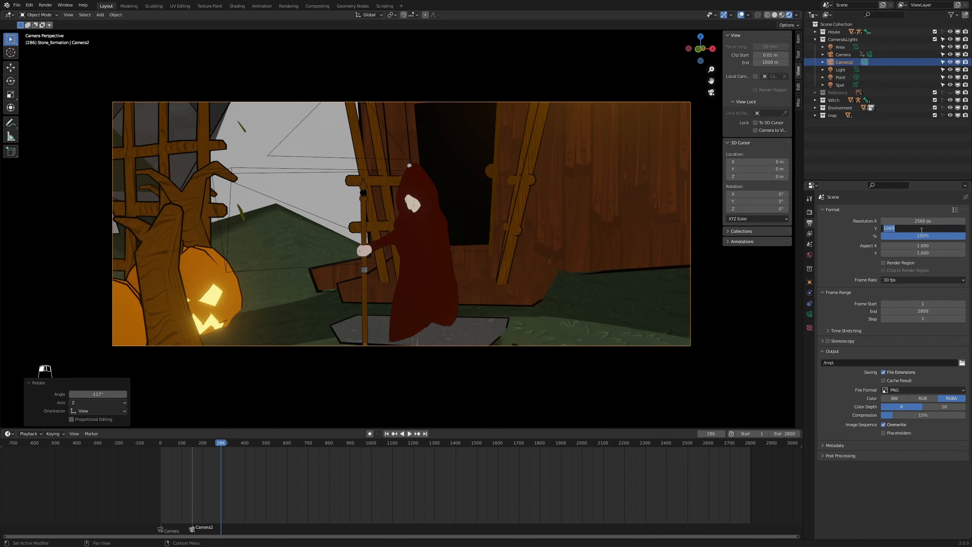
type("144")
key("Return")
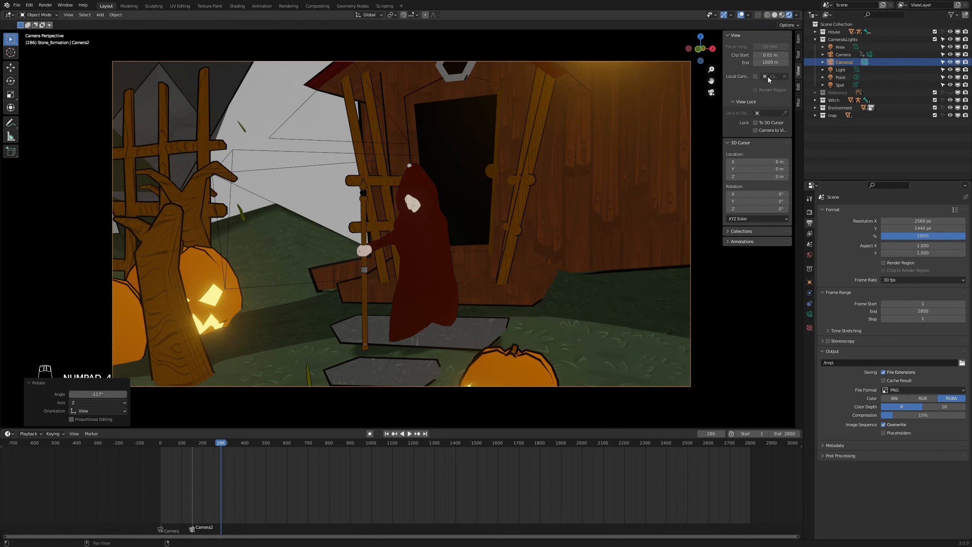
- Lock the camera to the view, move Camera2 closer to the witch at frame 150, and keyframe its location, rotation and scale
left_click(757, 131)
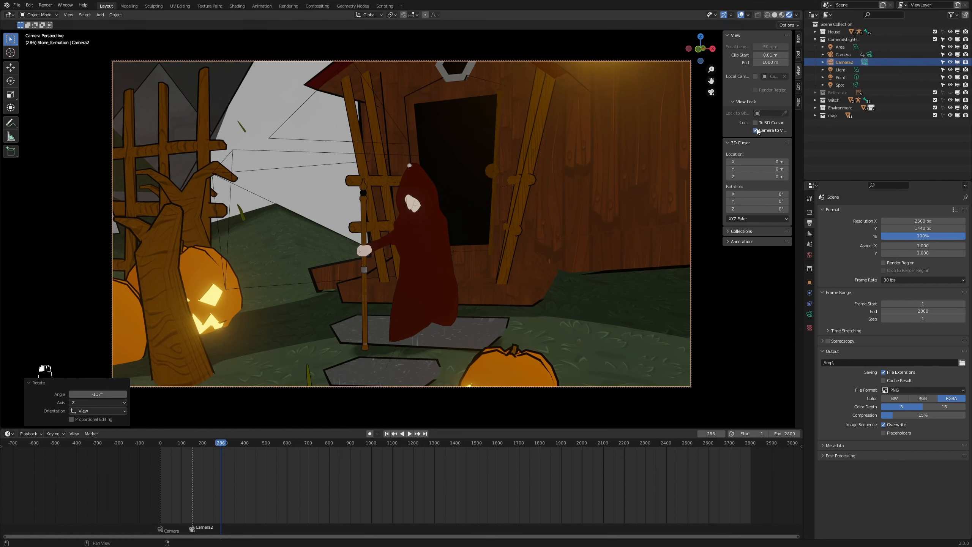
left_click(717, 435)
type("150")
key("Return")
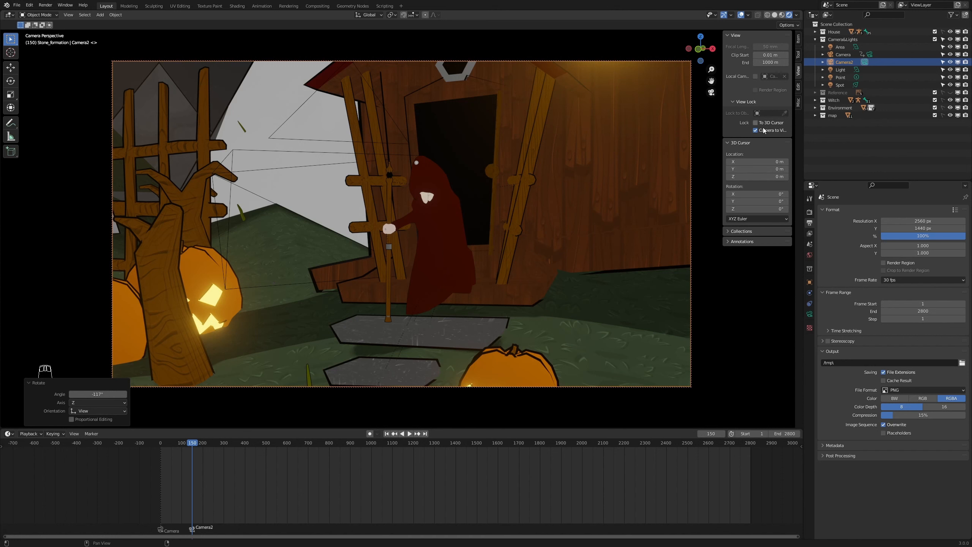
scroll(547, 259, "up", 2)
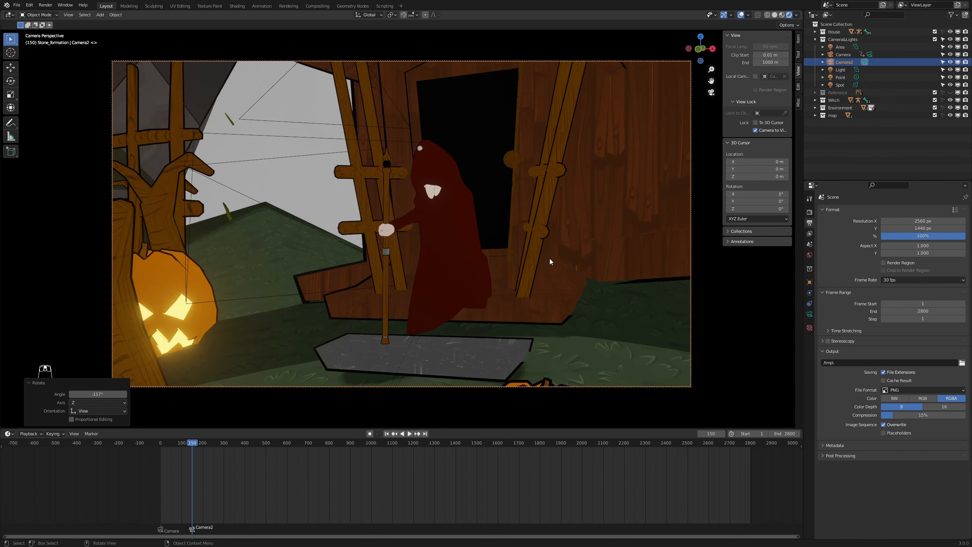
scroll(550, 261, "up", 2)
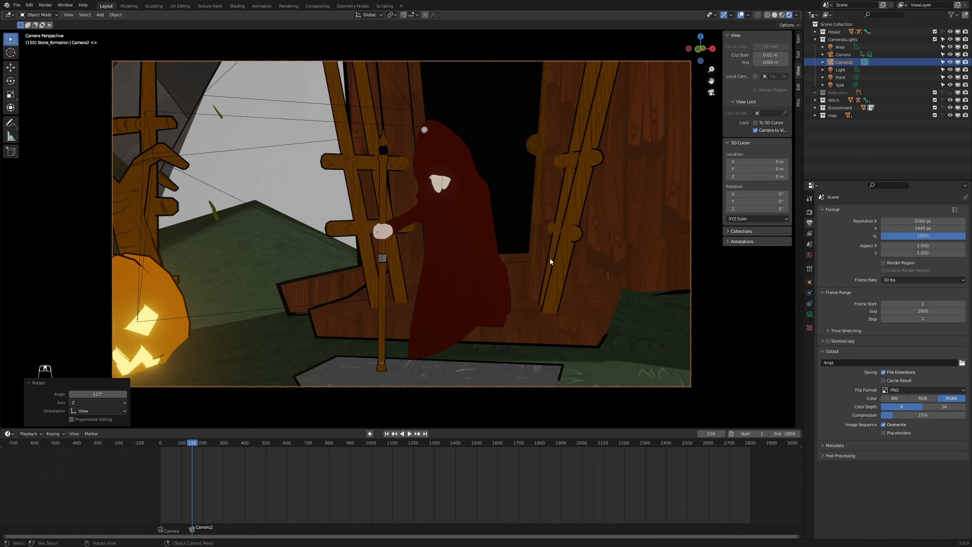
scroll(550, 261, "down", 3)
middle_click_drag(545, 258, 565, 280)
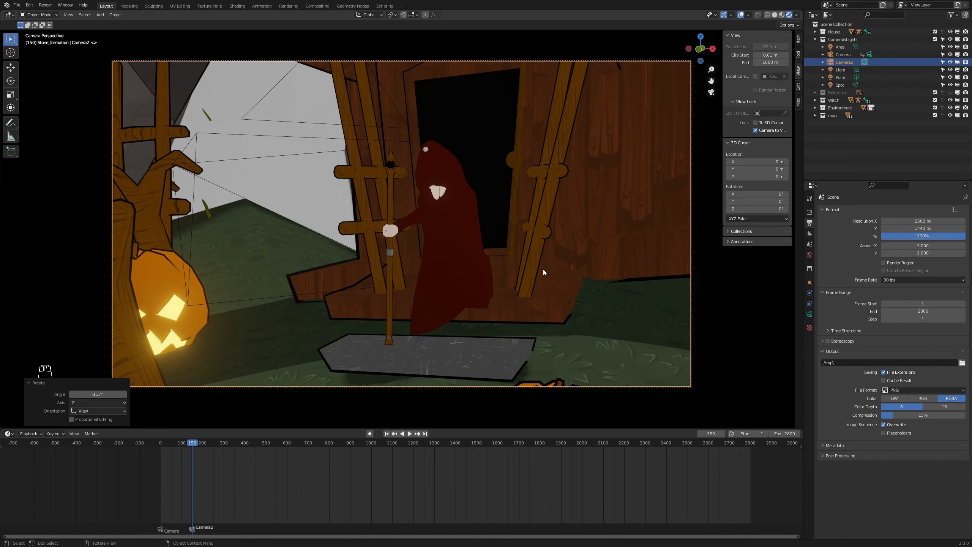
key("i")
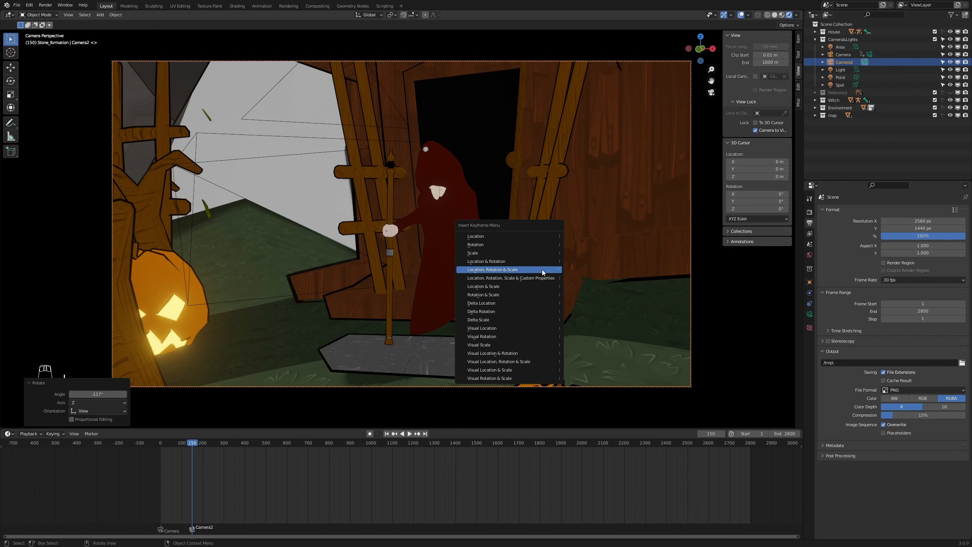
left_click(542, 268)
- At frame 330, pull Camera2 back, rotate it about -1.75° around global X, and keyframe it
left_click(231, 459)
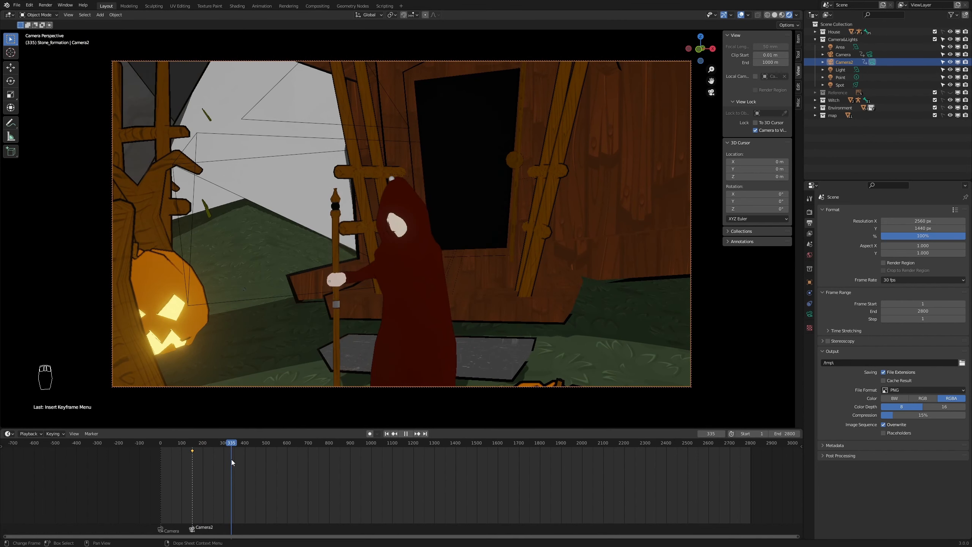
left_click_drag(231, 460, 230, 459)
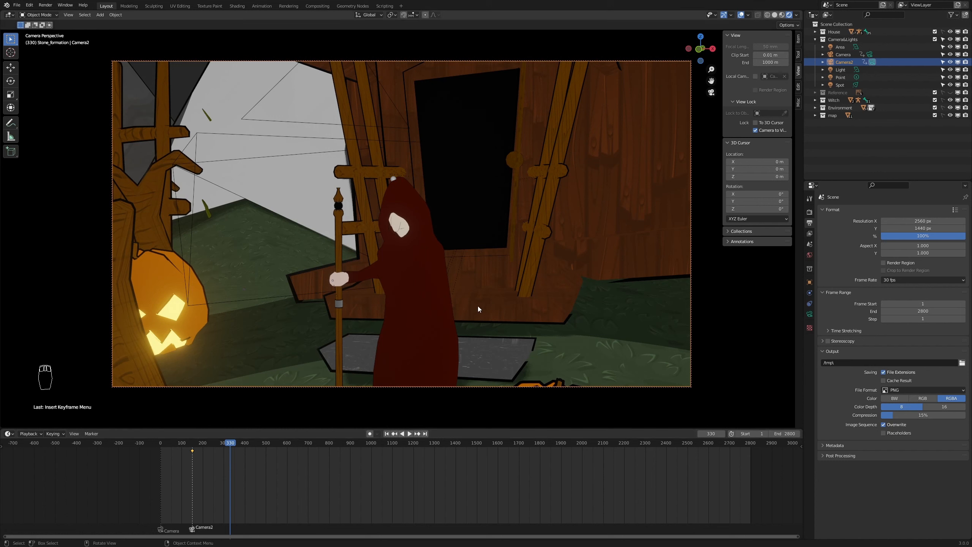
scroll(478, 306, "down", 2)
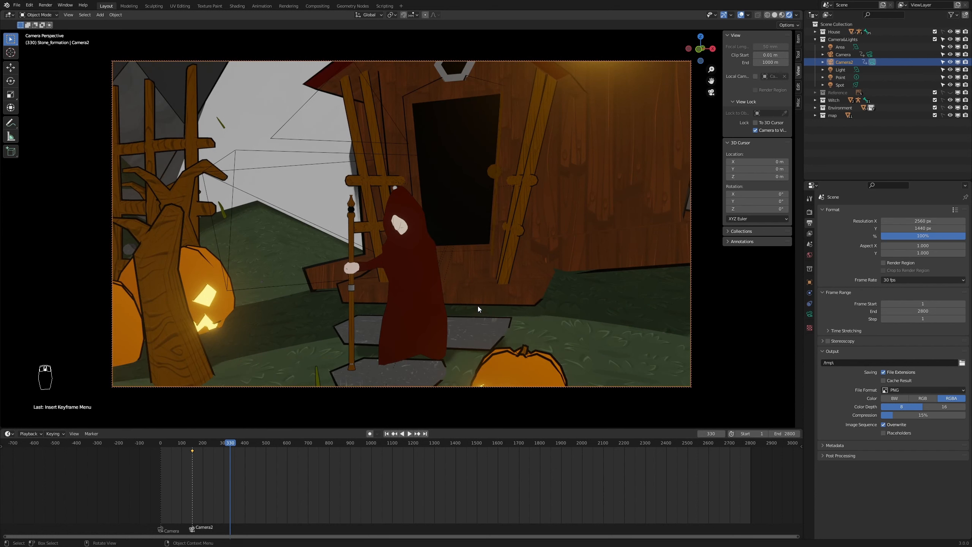
scroll(478, 307, "down", 2)
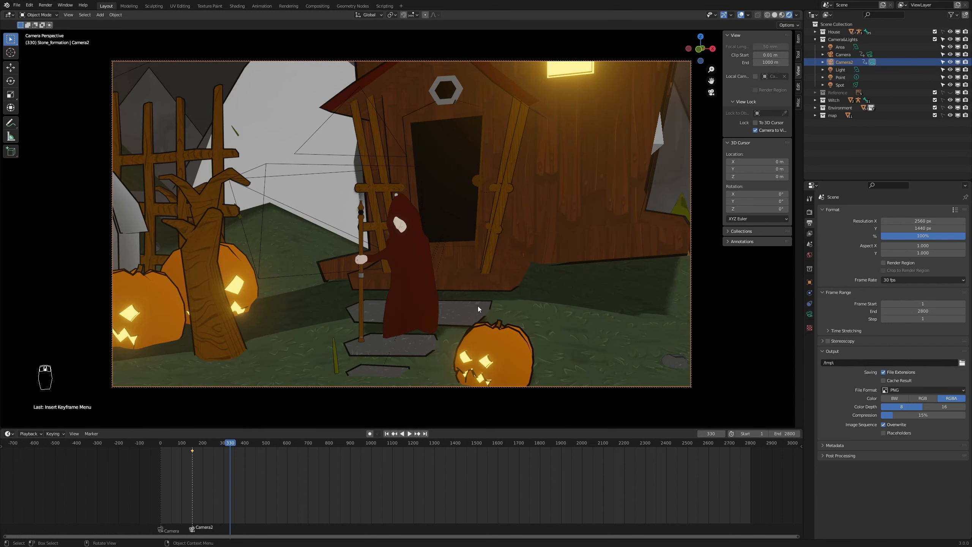
scroll(478, 306, "up", 2)
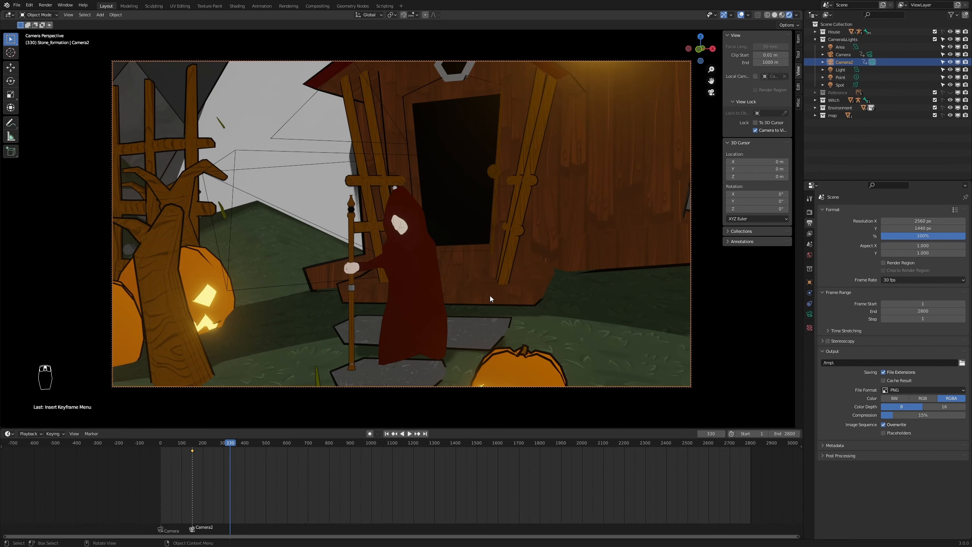
key("r")
key("x")
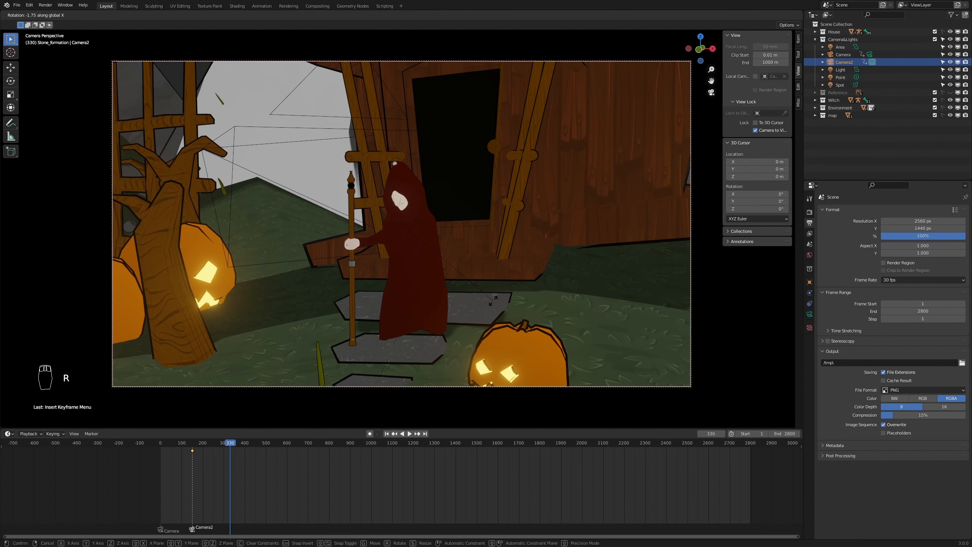
left_click(492, 301)
key("i")
left_click(493, 301)
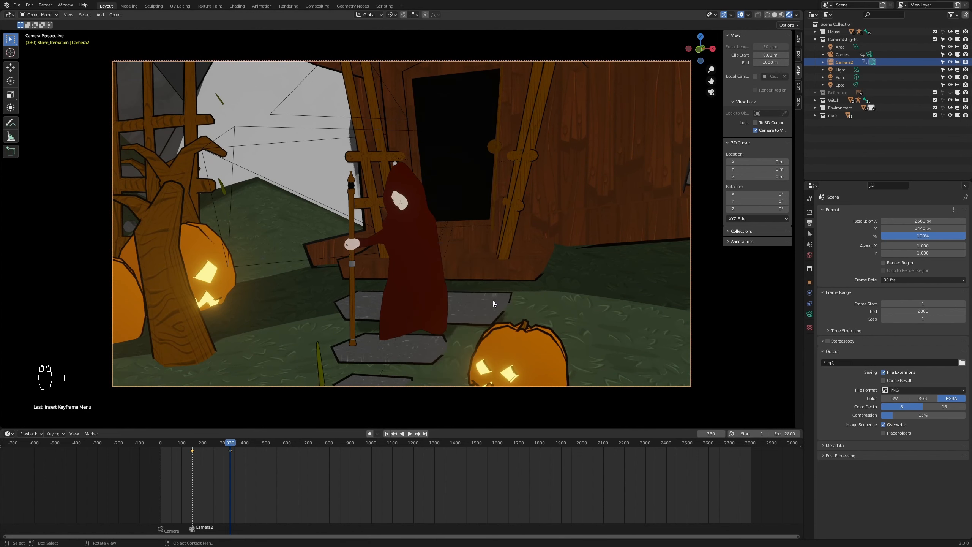
- Select Camera and bind it to a timeline marker at frame 330
mouse_move(229, 443)
left_mouse_down()
mouse_move(154, 455)
mouse_move(243, 457)
mouse_move(231, 462)
left_mouse_up()
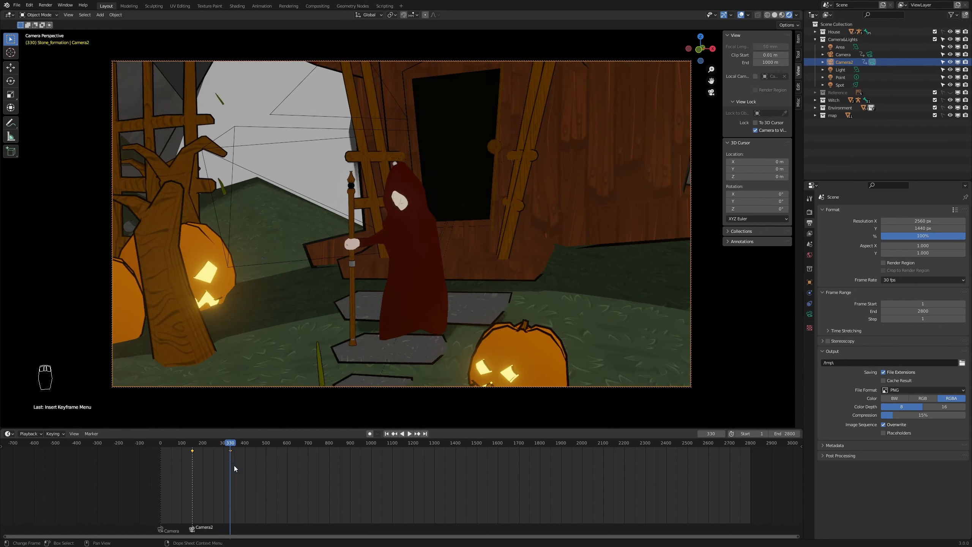
left_click(160, 533)
left_click(843, 54)
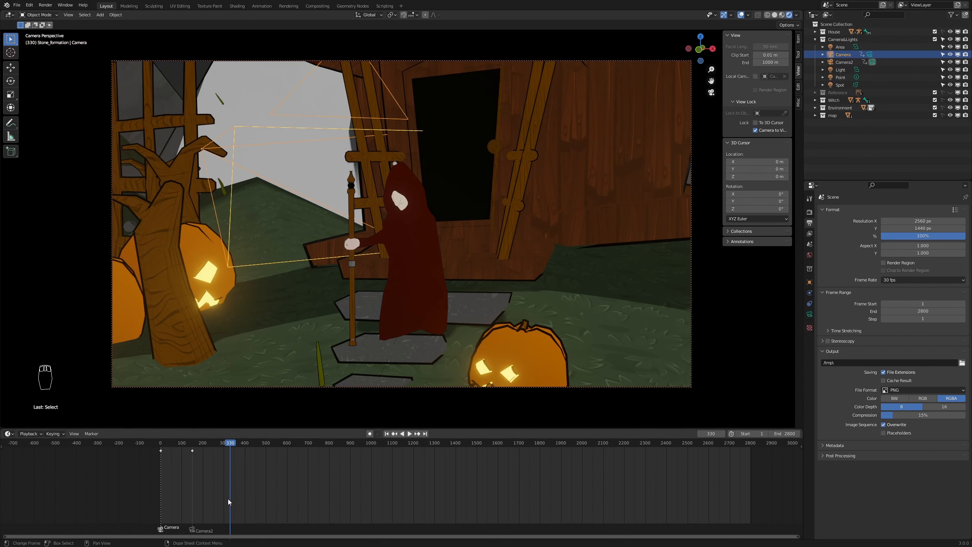
key("ctrl+b")
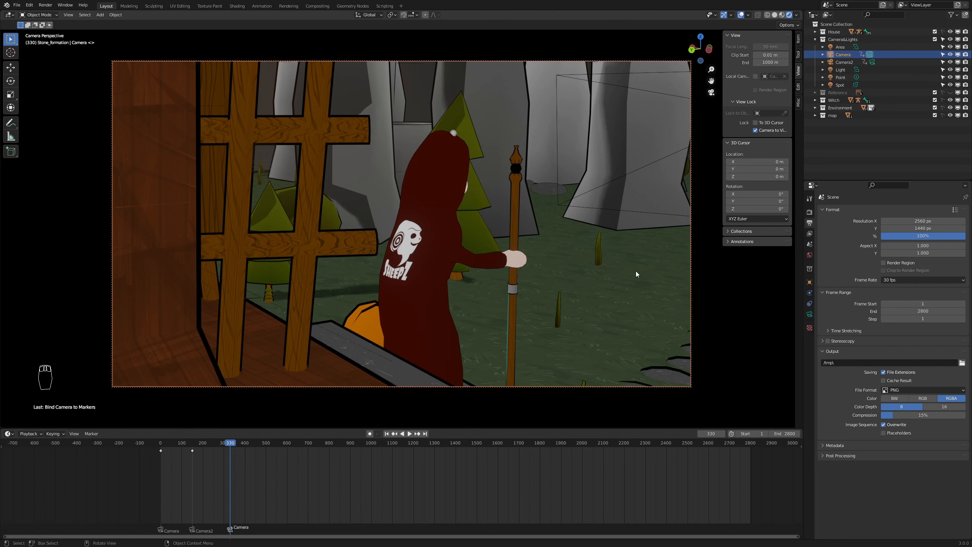
- Reframe Camera on the gravestones and glowing pumpkin, and keyframe its location, rotation and scale at frame 330
middle_click_drag(580, 300, 497, 237)
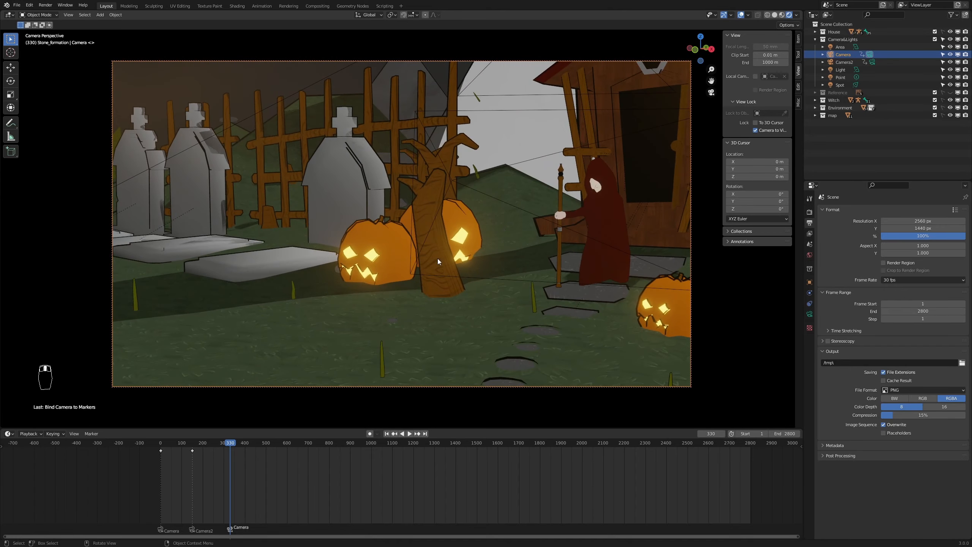
scroll(421, 261, "up", 4)
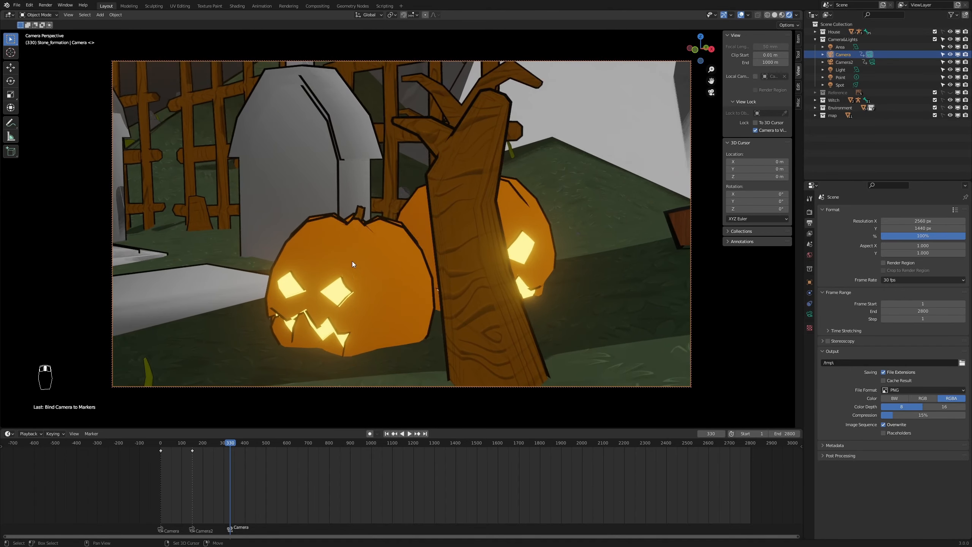
middle_click_drag(352, 262, 622, 257, "shift")
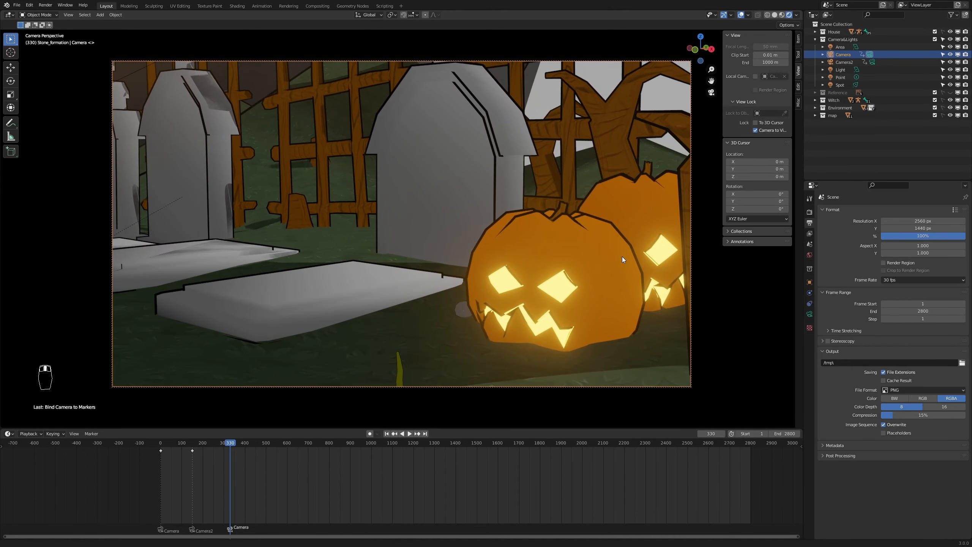
middle_click_drag(544, 267, 458, 221)
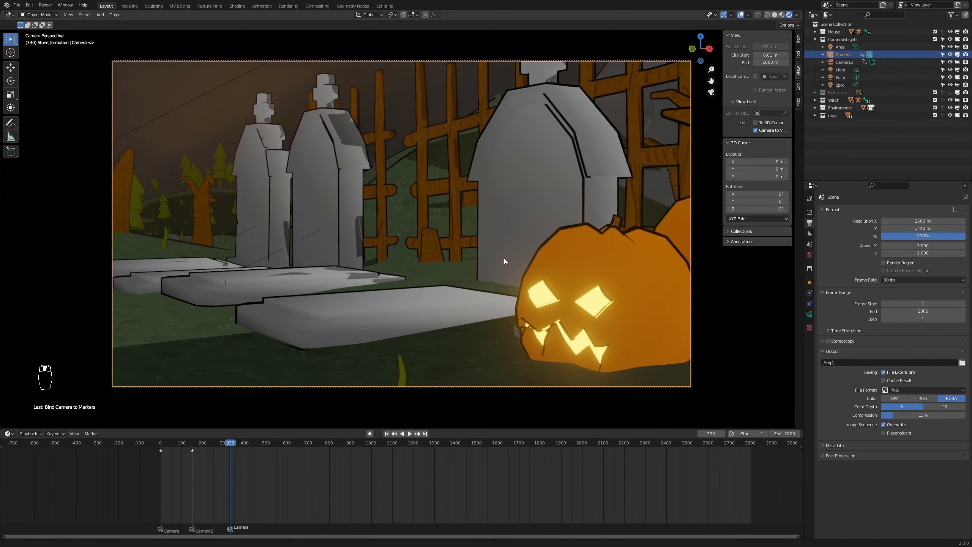
scroll(495, 240, "up", 1)
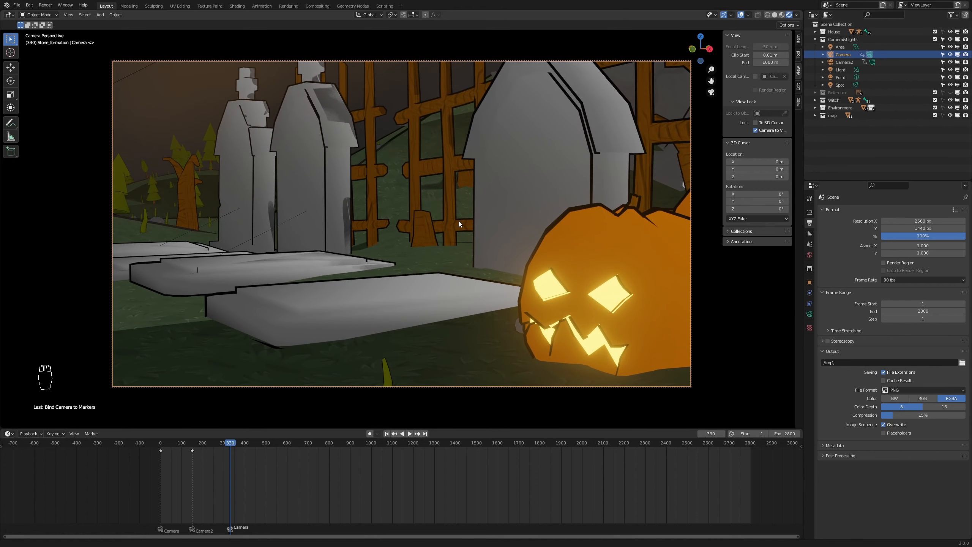
key("i")
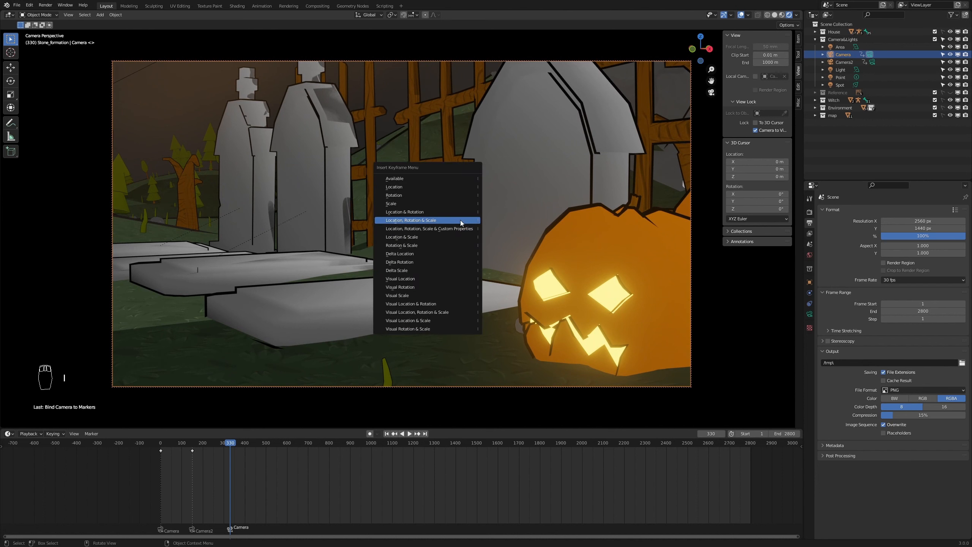
left_click(460, 221)
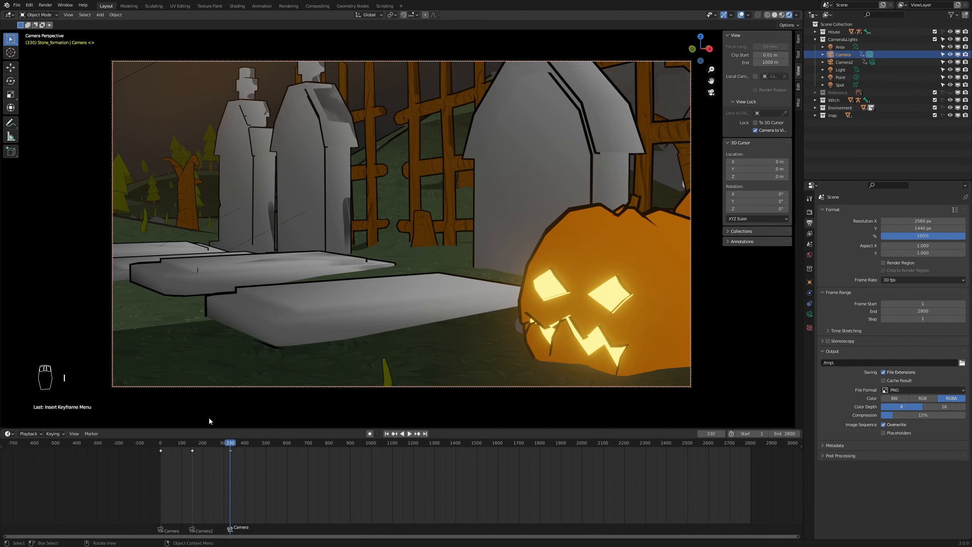
- At frame 580, move Camera about -0.43 m in X and 0.28 m in Y in view orientation, and keyframe it
left_click_drag(233, 448, 283, 464)
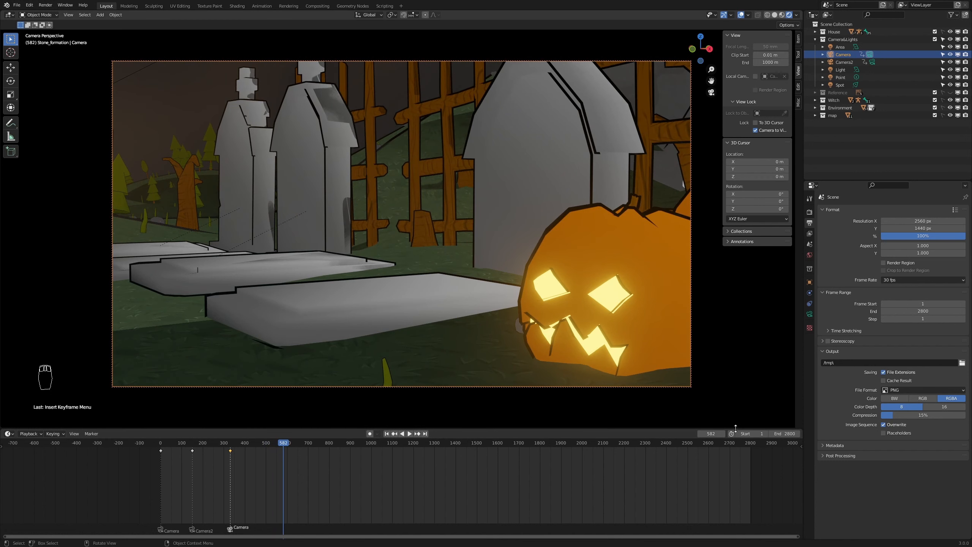
left_click(716, 433)
key("Return")
key("g")
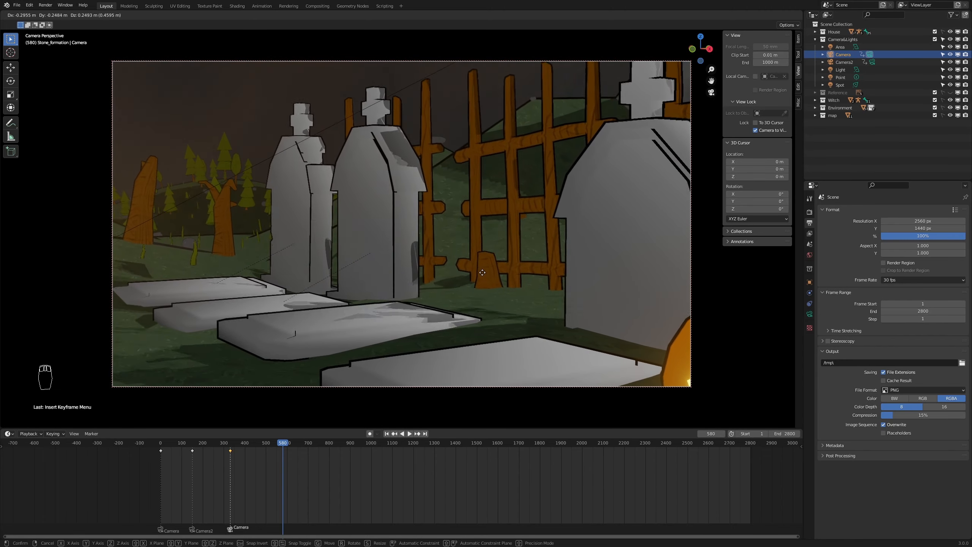
left_click(471, 268)
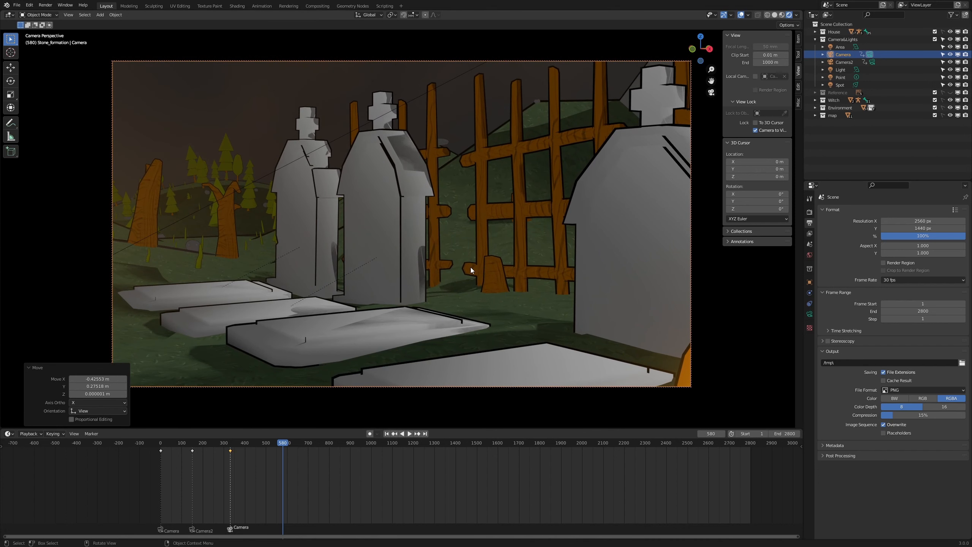
key("i")
left_click(471, 267)
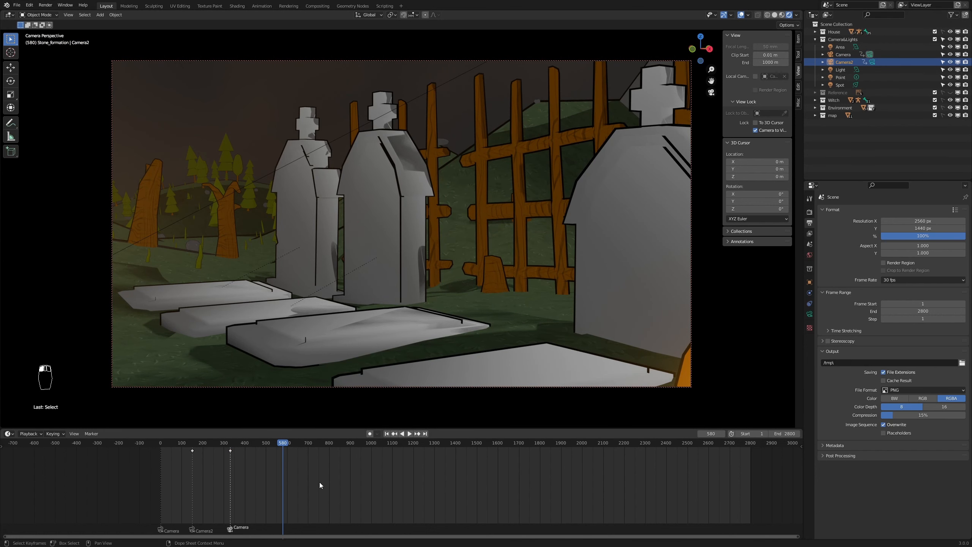
- Bind Camera2 to a marker at frame 580, reframe it close behind the witch facing the forest, and keyframe it
key("ctrl+b")
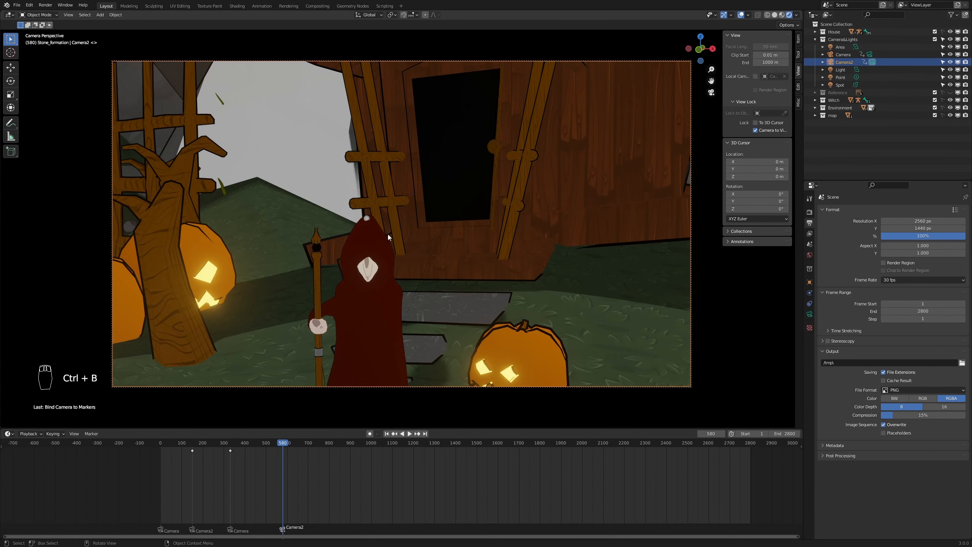
middle_click_drag(425, 275, 525, 297)
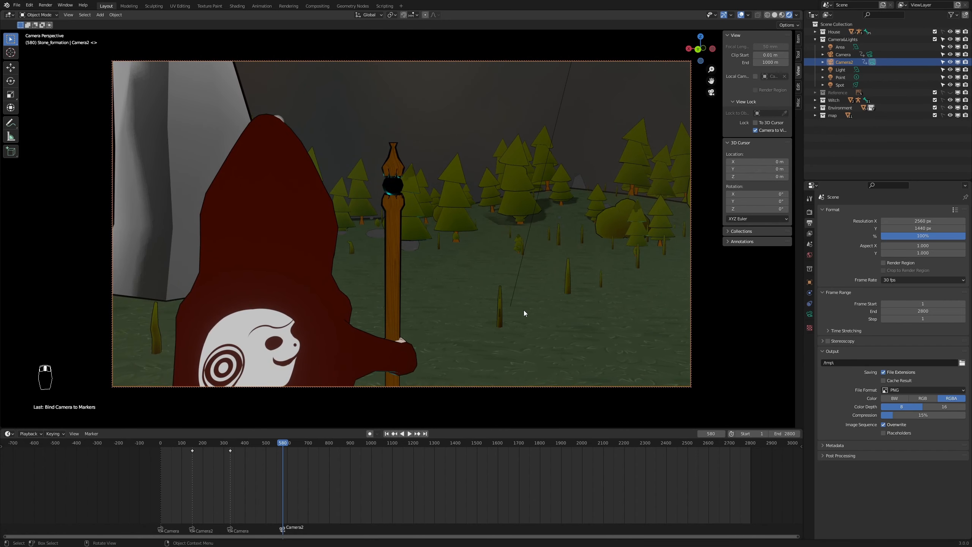
scroll(504, 327, "up", 4)
middle_click_drag(502, 323, 591, 309, "shift")
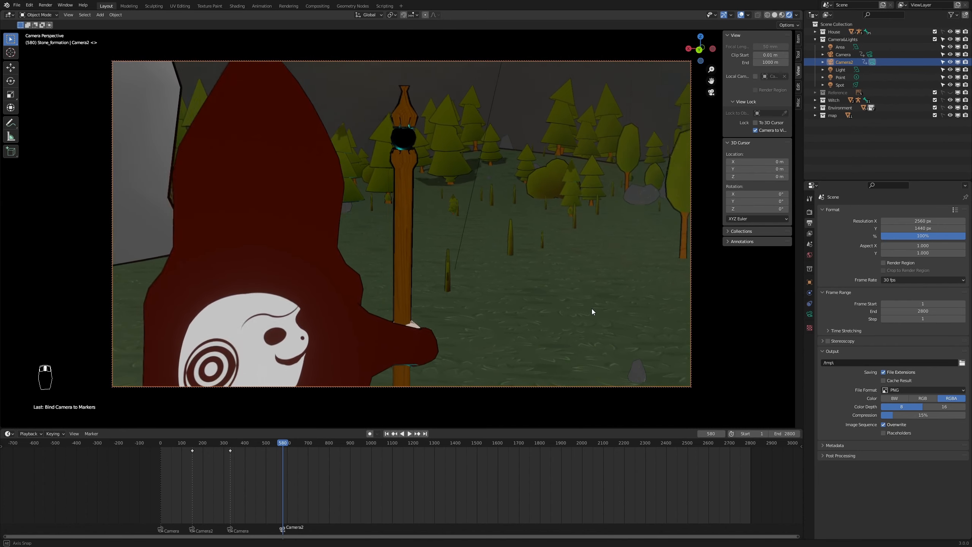
middle_click_drag(503, 292, 493, 311)
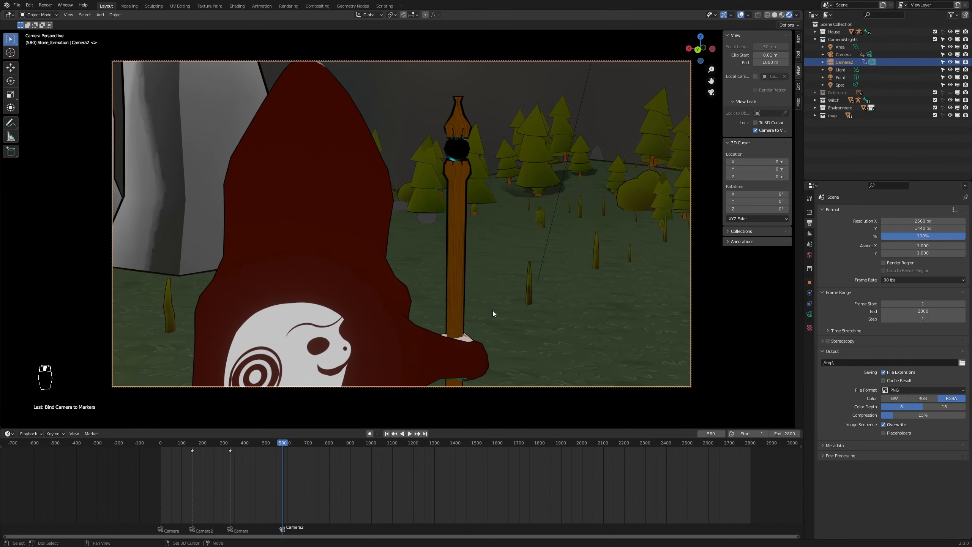
key("i")
left_click(492, 311)
- At frame 720, move Camera2 along global Y and X to close in behind the witch, ending with about -0.39 m in Y
left_click_drag(287, 455, 312, 445)
left_click(713, 433)
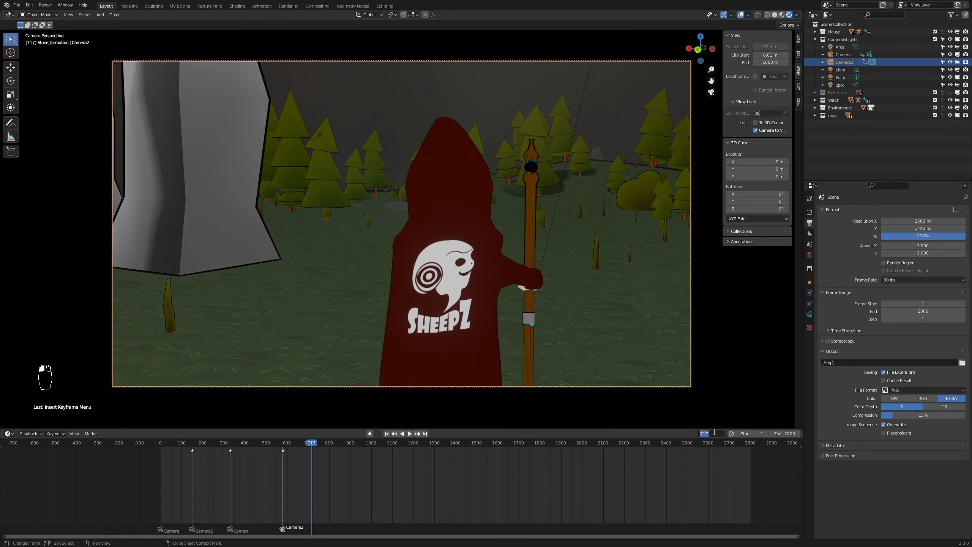
key("g")
key("y")
left_click(76, 293)
key("g")
key("x")
left_click(421, 261)
key("g")
key("y")
left_click(413, 245)
- Shift Camera2 slightly along global X and keyframe it at frame 720
key("g")
key("x")
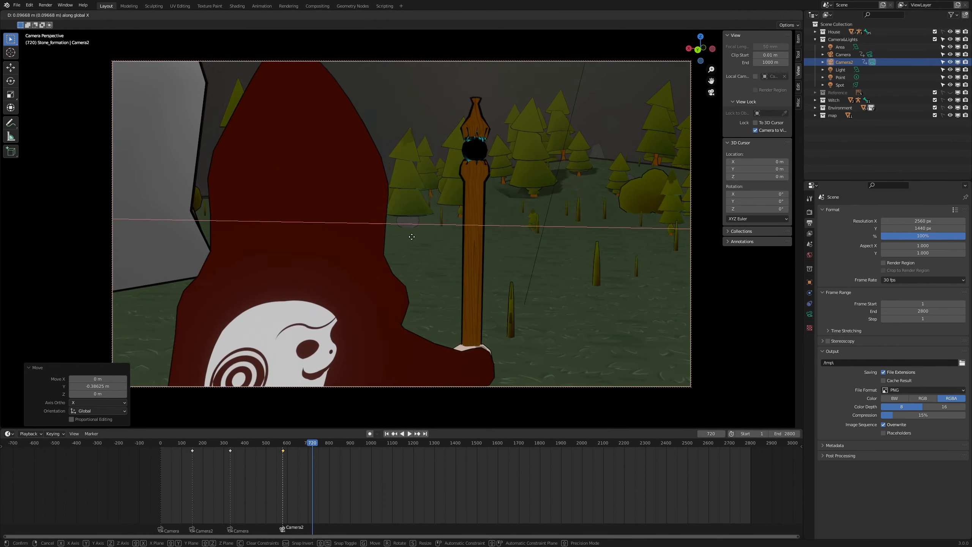
left_click(540, 272)
key("i")
left_click(541, 272)
- Move the second Camera2 marker and its keyframe to about frame 520, and play back the camera switch
mouse_move(312, 458)
left_mouse_down()
mouse_move(265, 460)
mouse_move(275, 444)
mouse_move(212, 452)
mouse_move(317, 456)
mouse_move(299, 464)
left_mouse_up()
left_click(713, 434)
key("g")
left_click(275, 471)
key("space")
key("space")
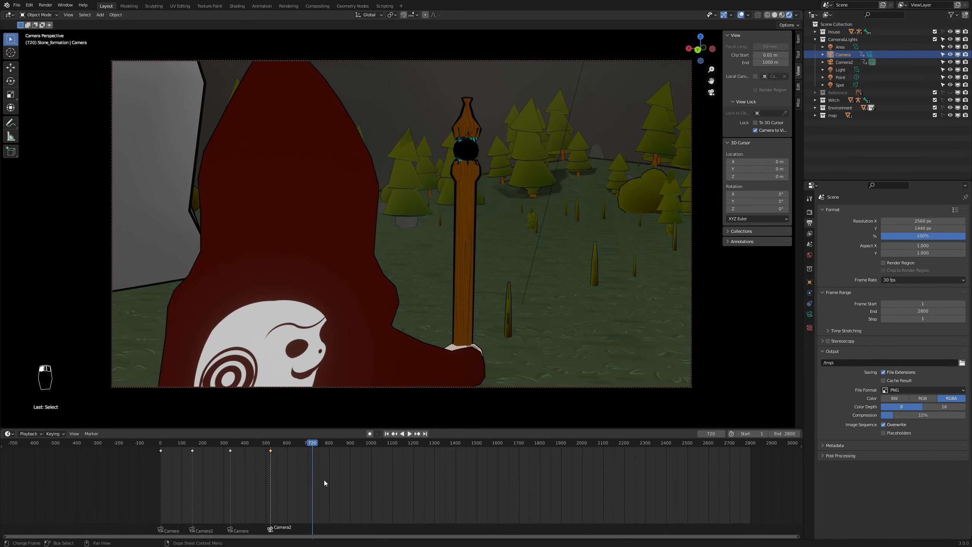
- Bind Camera to a marker at frame 720, reframe it, and insert a Location, Rotation & Scale keyframe
key("ctrl+b")
mouse_move(483, 289)
middle_mouse_down()
mouse_move(495, 326)
mouse_move(520, 262)
mouse_move(604, 287)
mouse_move(445, 336)
mouse_move(434, 319)
mouse_move(492, 300)
mouse_move(456, 303)
mouse_move(502, 288)
mouse_move(508, 317)
mouse_move(487, 249)
middle_mouse_up()
key("i")
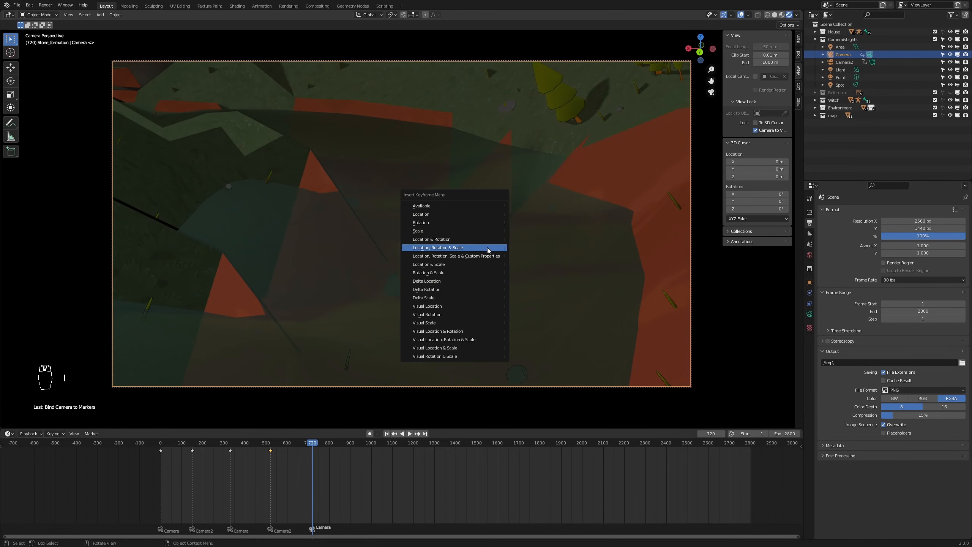
left_click(488, 248)
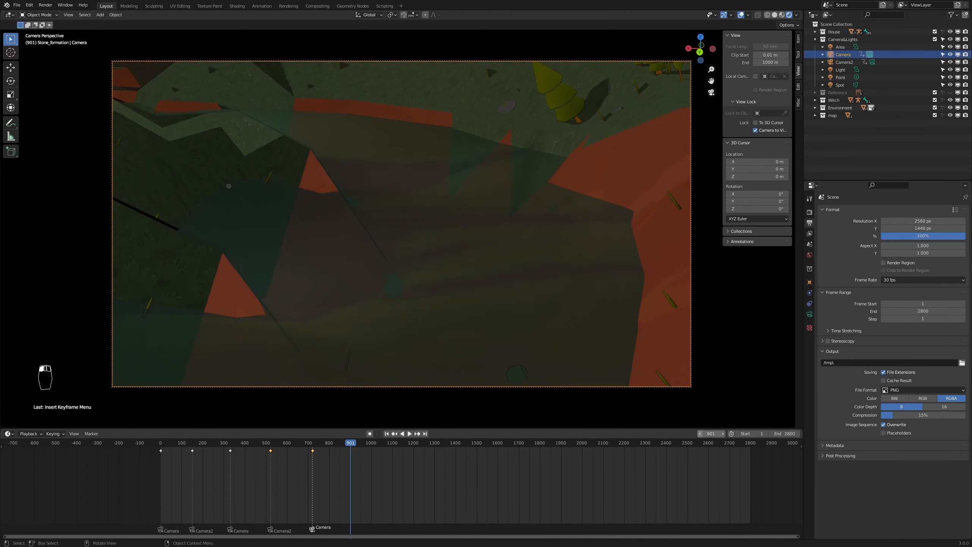
- At frame 900, move Camera to a new framing and insert a Location, Rotation & Scale keyframe
left_click_drag(711, 434, 709, 434)
key("g")
middle_click(497, 229)
left_click(492, 172)
key("i")
left_click(490, 171)
- Bind Camera2 to a marker at frame 900, reframe it on the witch's front beside the standing stone, and keyframe it
key("ctrl+b")
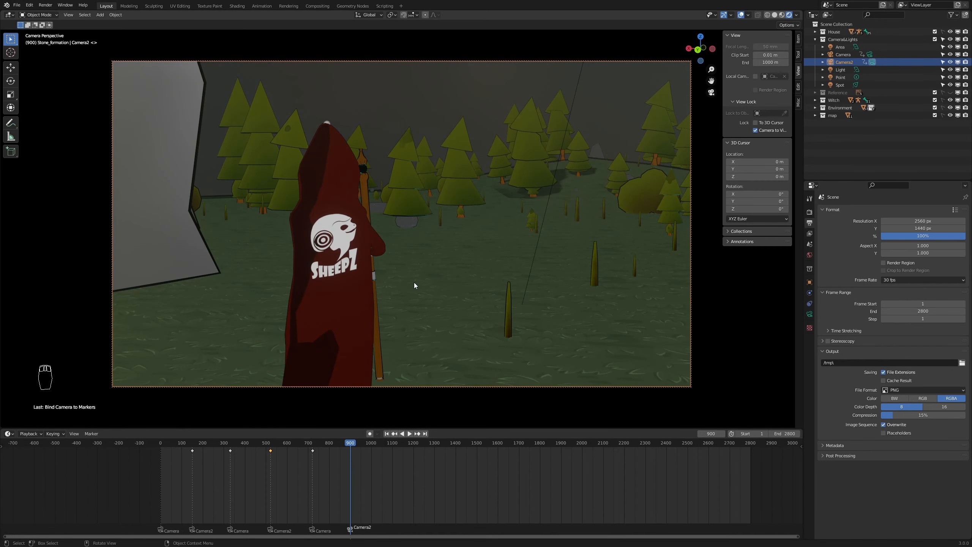
mouse_move(414, 282)
middle_mouse_down()
mouse_move(493, 289)
mouse_move(439, 234)
mouse_move(503, 304)
mouse_move(499, 320)
mouse_move(461, 325)
mouse_move(455, 315)
mouse_move(471, 319)
middle_mouse_up()
key("i")
left_click(471, 319)
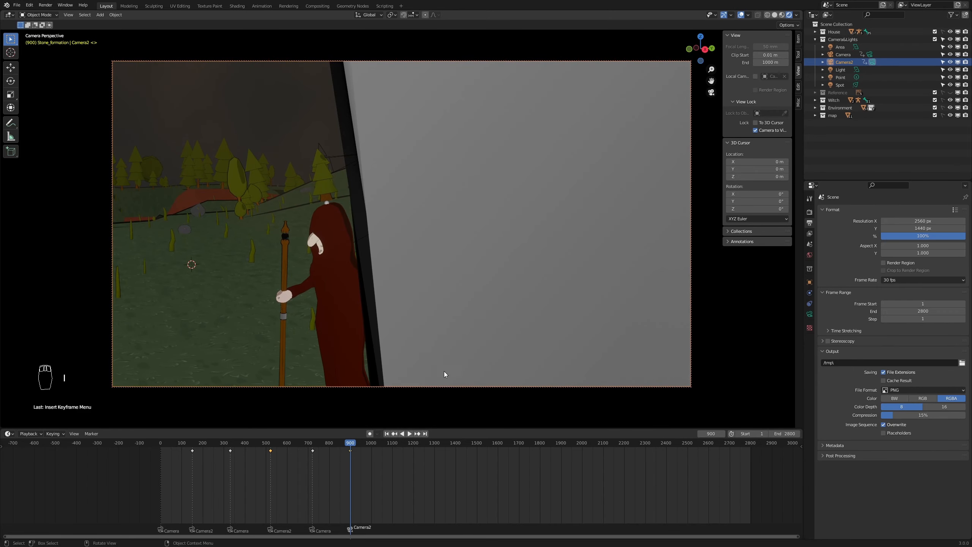
- At about frame 1080, reframe Camera2 closer on the witch, keyframe it, and scrub through the shot
left_click_drag(370, 444, 389, 460)
key("ctrl+z")
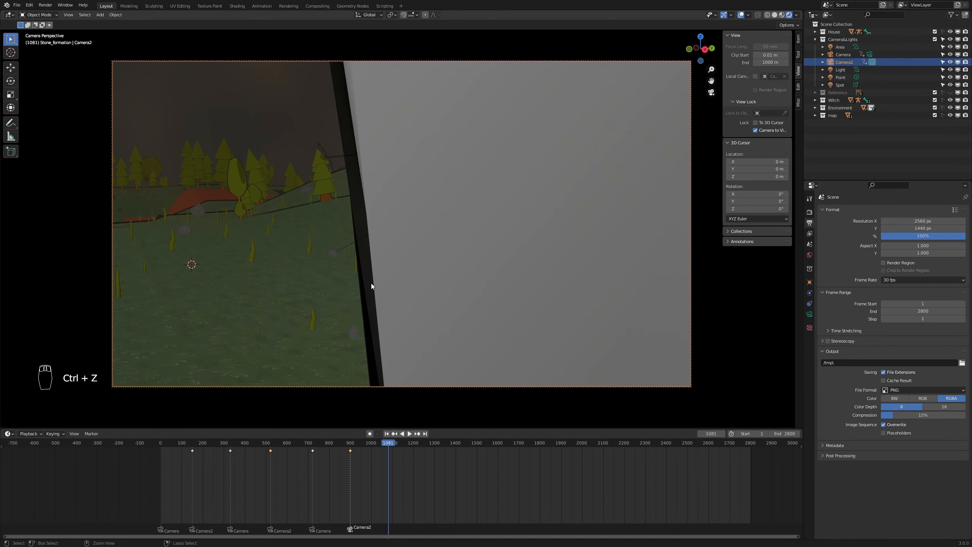
mouse_move(371, 282)
middle_mouse_down()
mouse_move(393, 310)
mouse_move(687, 276)
mouse_move(302, 278)
mouse_move(377, 281)
mouse_move(366, 276)
middle_mouse_up()
key("i")
left_click(366, 276)
left_click_drag(301, 446, 388, 447)
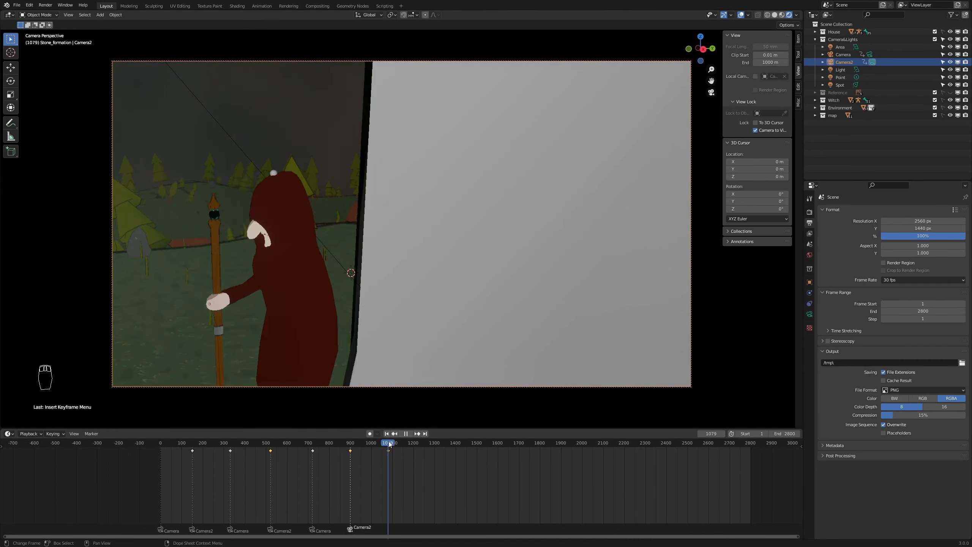
- Bind Camera to a marker at frame 1080 and keyframe its move from there to a new framing at frame 1230
key("ctrl+b")
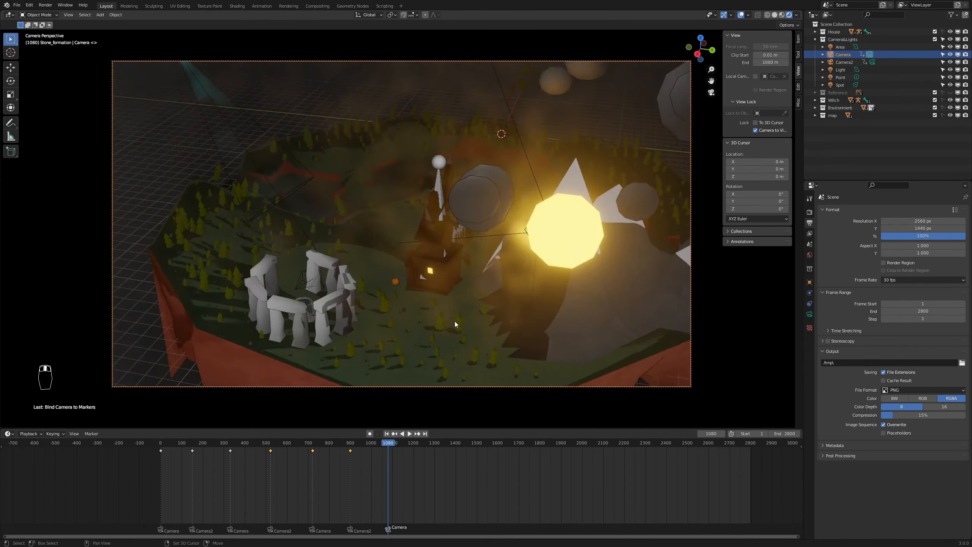
key("i")
left_click_drag(388, 446, 420, 446)
key("g")
left_click(541, 293)
key("i")
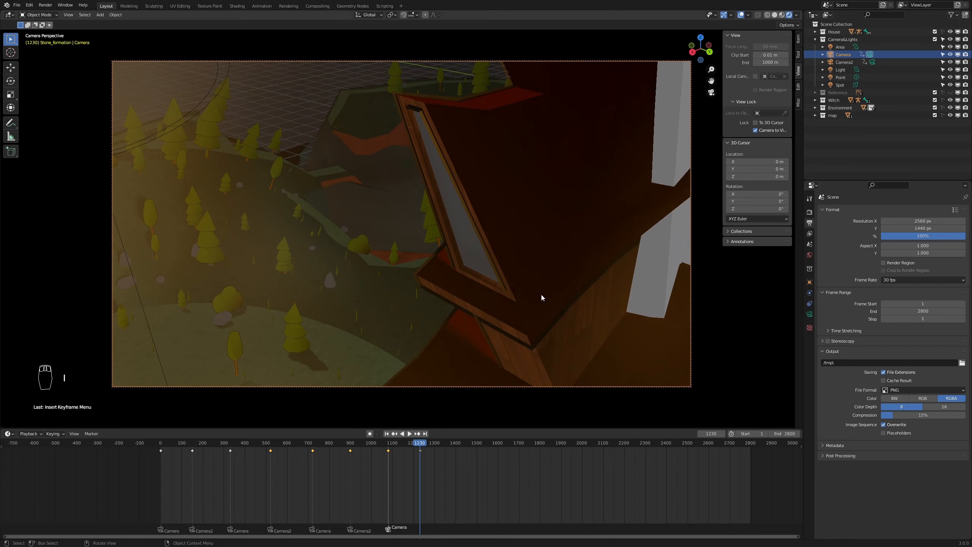
- Bind Camera2 to a marker at frame 1230, angle it down over the stones towards the witch, and keyframe it
left_click(844, 62)
key("ctrl+b")
mouse_move(470, 291)
middle_mouse_down()
mouse_move(463, 319)
mouse_move(428, 163)
mouse_move(438, 249)
mouse_move(346, 269)
middle_mouse_up()
key("r")
key("r")
left_click(390, 263)
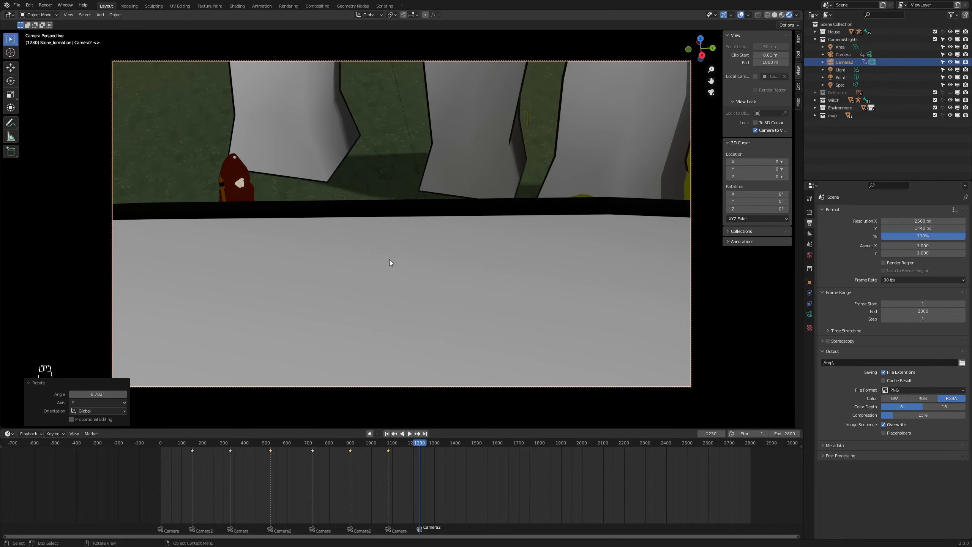
key("g")
left_click(398, 263)
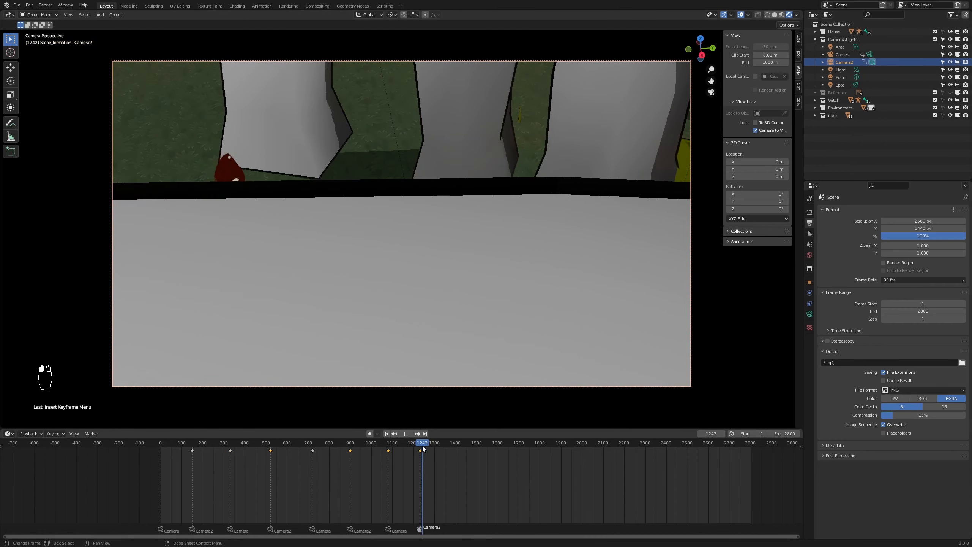
- At frame 1530, reframe Camera2 above the glowing cauldron by shifting it along global X and rotating it about -5.55° around Y
key("space")
left_click(480, 462)
triple_click(723, 435)
middle_click_drag(415, 214, 477, 234)
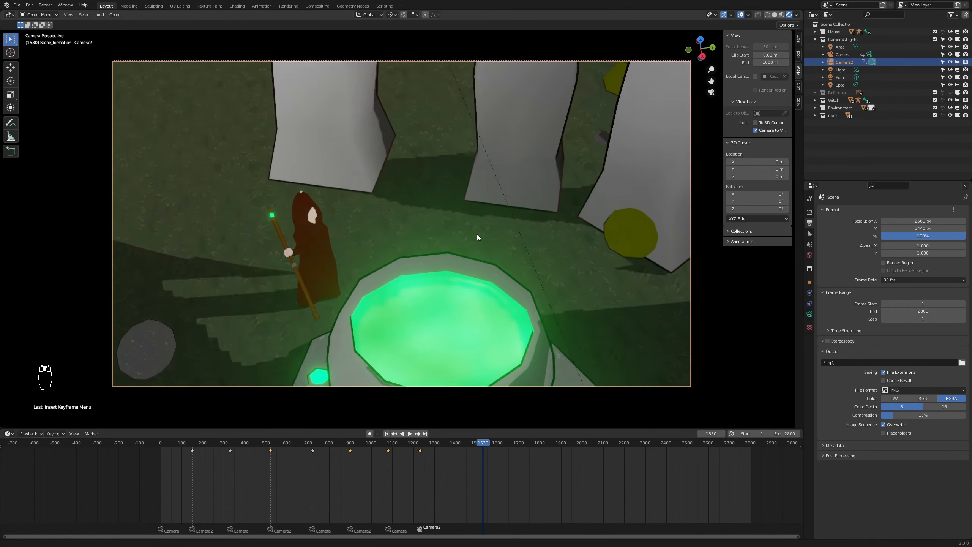
key("r")
key("y")
left_click(461, 263)
key("g")
key("x")
left_click(454, 233)
key("r")
key("y")
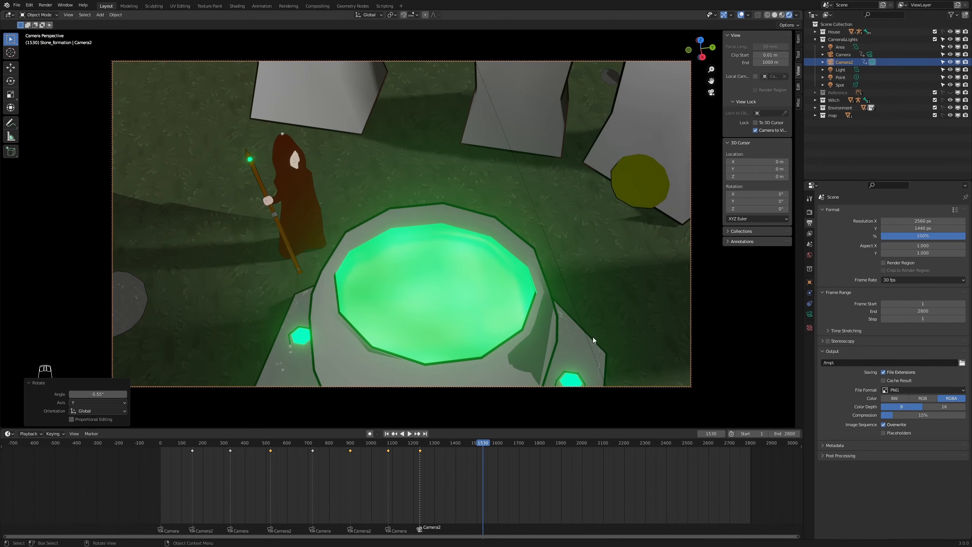
- Shift Camera2 along global X, rotate it about -8.06° around Y, push it into the green cauldron liquid, and keyframe it at frame 1530
key("g")
key("x")
left_click(470, 304)
key("r")
key("y")
left_click(461, 294)
scroll(462, 293, "up", 4)
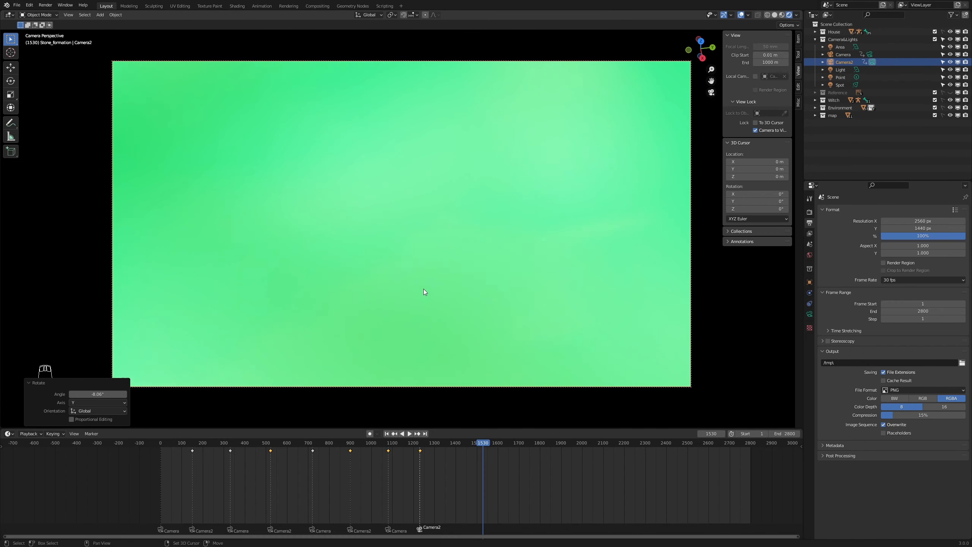
key("i")
left_click(436, 311)
- At frame 1380, pull Camera2 back from the cauldron, rotate it about 3.4° around Y and slightly around Z, and keyframe it
left_click_drag(438, 446, 452, 456)
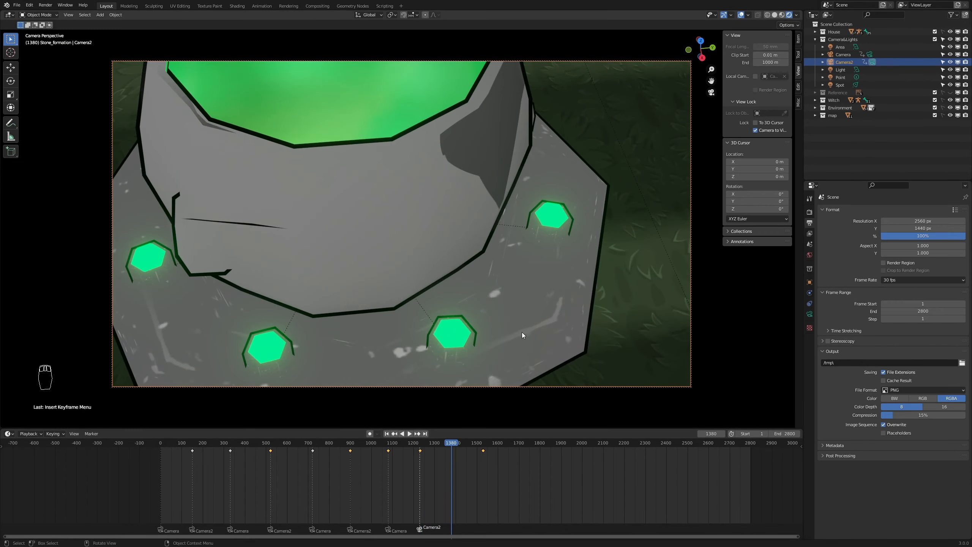
scroll(471, 308, "down", 5)
scroll(483, 241, "up", 4)
scroll(483, 241, "down", 3)
key("r")
key("y")
left_click(504, 272)
key("r")
key("z")
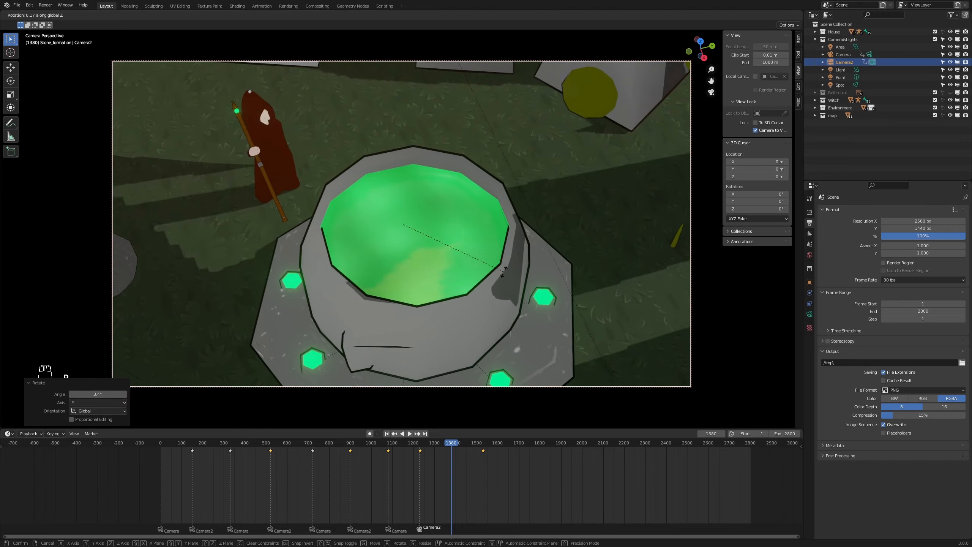
left_click(491, 268)
key("i")
left_click(491, 267)
- Bind Camera to a marker at frame 1530 and bring it near the glowing gem above the house door, lowering it about 0.69 m in Z
left_click_drag(419, 449, 483, 467)
left_click(843, 54)
key("ctrl+b")
mouse_move(497, 361)
middle_mouse_down()
mouse_move(468, 347)
mouse_move(483, 339)
middle_mouse_up()
scroll(568, 213, "up", 3)
key("g")
key("y")
left_click(483, 209)
key("g")
key("z")
left_click(551, 294)
- Centre Camera close on the green hexagonal gem by moving it along global Y, X and Z, ending with about -0.06 m in Z
key("g")
key("y")
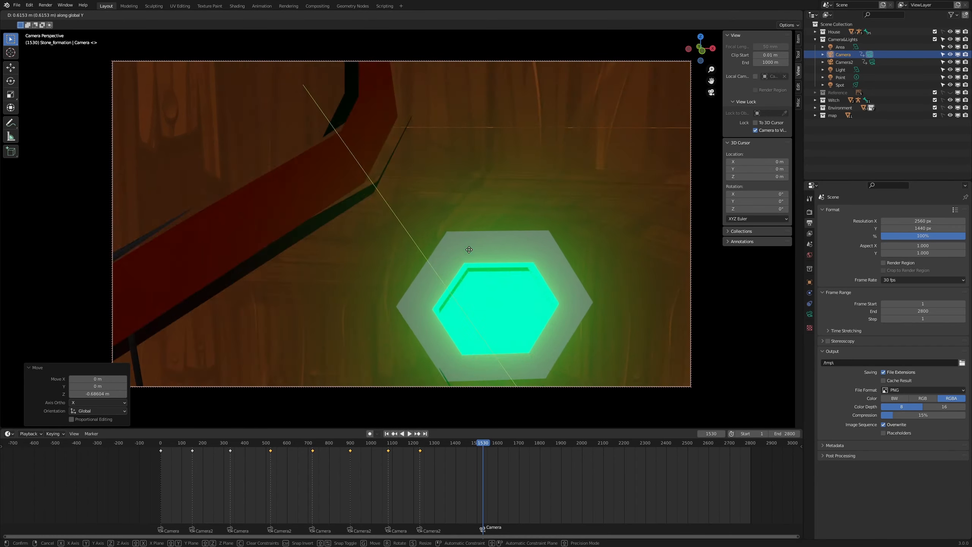
left_click(470, 251)
key("g")
key("x")
left_click(477, 260)
key("g")
key("z")
left_click(482, 267)
key("g")
key("y")
key("g")
key("z")
left_click(465, 281)
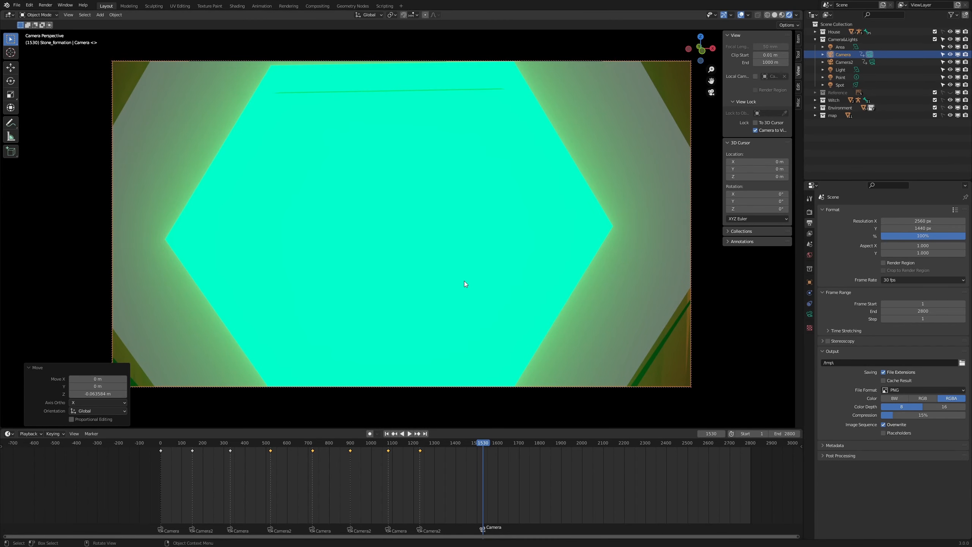
- Fine-tune Camera along the global axes until the gem nearly fills the frame, and keyframe it at frame 1530
key("g")
key("y")
left_click(506, 324)
key("g")
key("x")
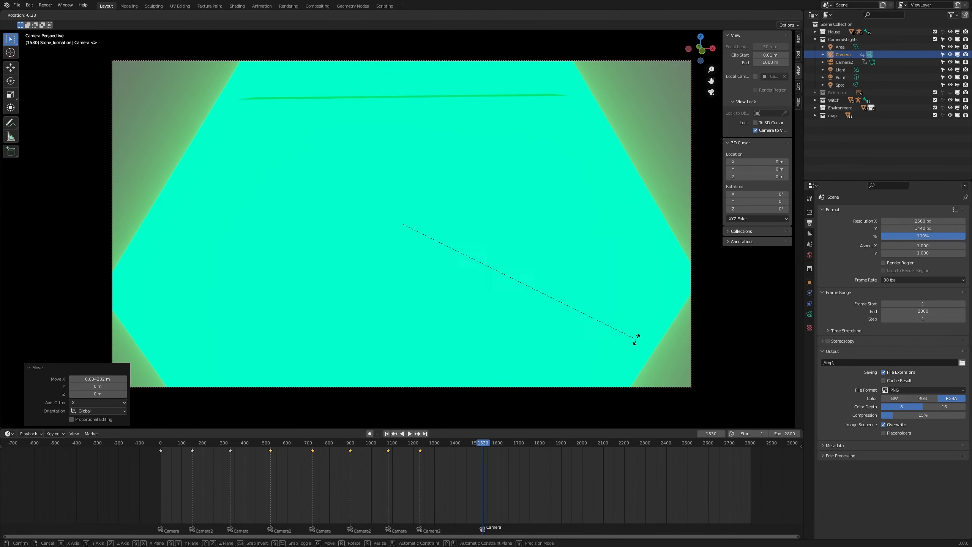
key("Escape")
left_click(798, 39)
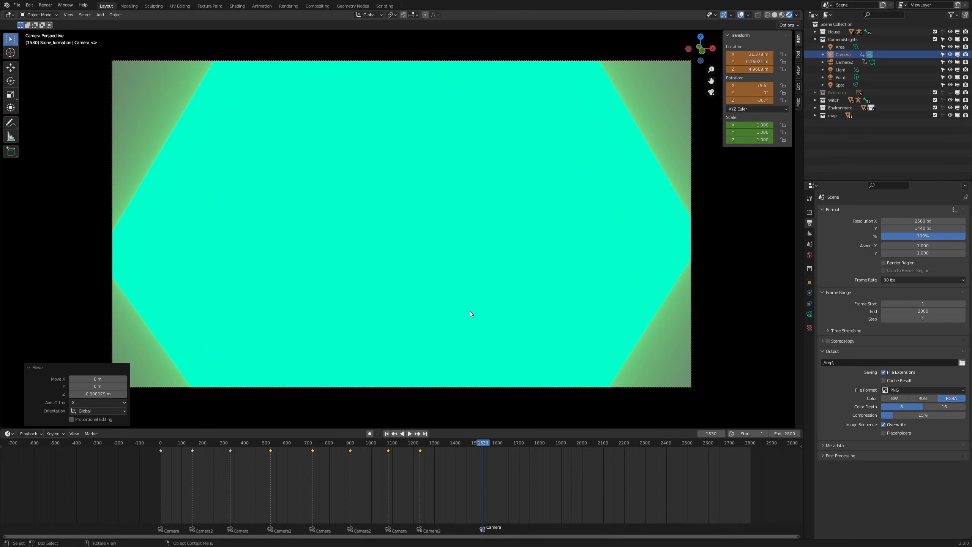
key("i")
left_click(473, 311)
- At frame 1710, lower Camera along global Z in the wide view of the house entrance, and keyframe it
key("g")
key("z")
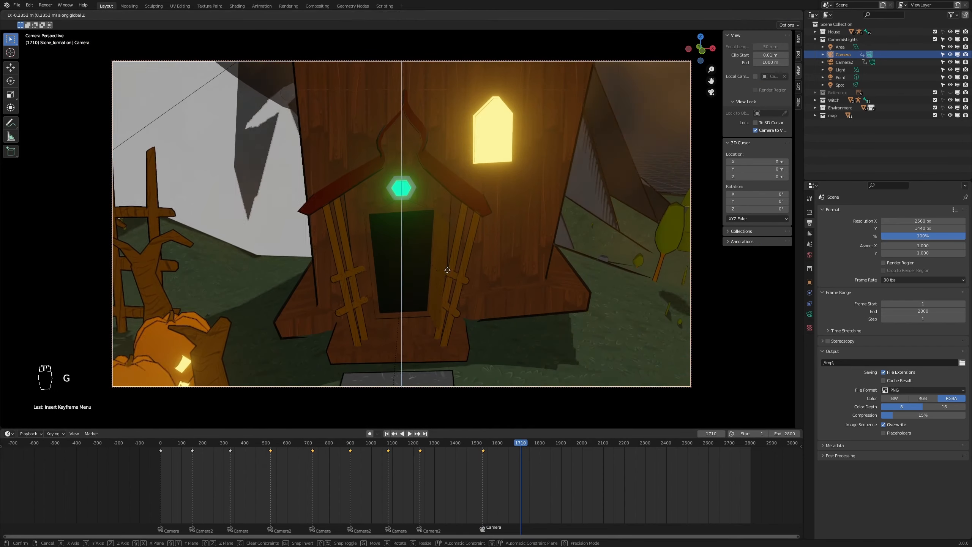
key("i")
- Undo the last changes, turn Camera away from the entrance around the Y and Z axes at about frame 1740, and keyframe it
mouse_move(521, 443)
left_mouse_down()
mouse_move(495, 487)
mouse_move(510, 449)
mouse_move(527, 444)
left_mouse_up()
key("ctrl+z")
key("ctrl+z")
key("r")
key("y")
left_click(446, 392)
key("r")
left_click(463, 183)
key("r")
key("z")
left_click(386, 263)
key("r")
left_click(510, 242)
key("i")
- Rotate Camera around global Z to frame the witch beside the standing stone, keyframe it at frame 1740, and copy the keyframe to 1800
key("r")
left_click(467, 268)
key("r")
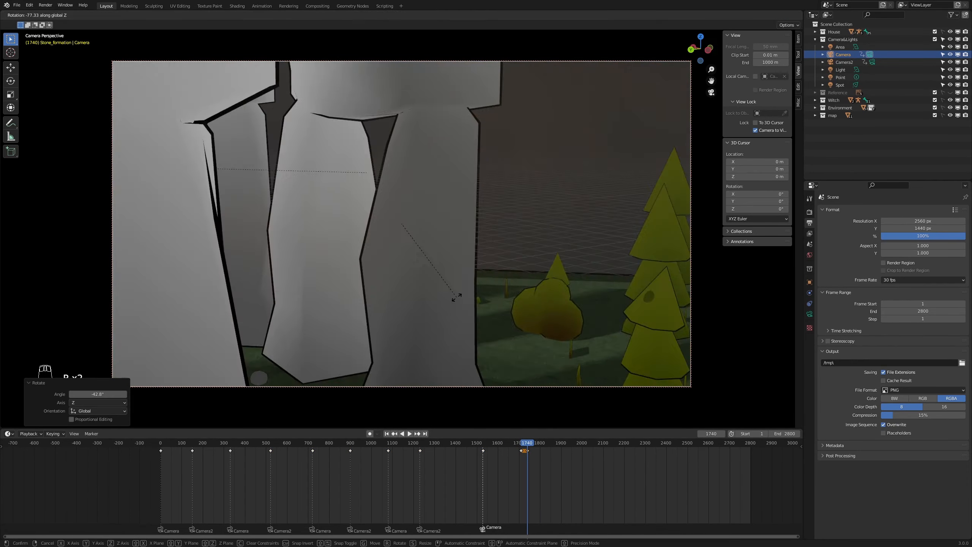
left_click(456, 300)
middle_click_drag(456, 300, 493, 333)
key("i")
left_click(545, 450)
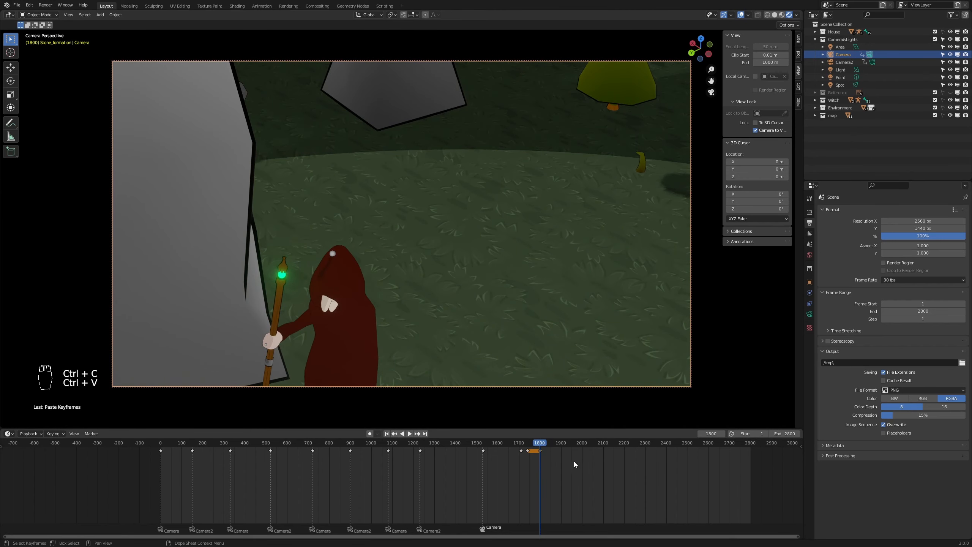
- Bind Camera2 to a marker at frame 1800, reframe it on the house towers against the moon, and keyframe it
left_click(843, 61)
key("ctrl+b")
scroll(504, 255, "down", 8)
mouse_move(563, 276)
middle_mouse_down()
mouse_move(525, 340)
mouse_move(513, 287)
middle_mouse_up()
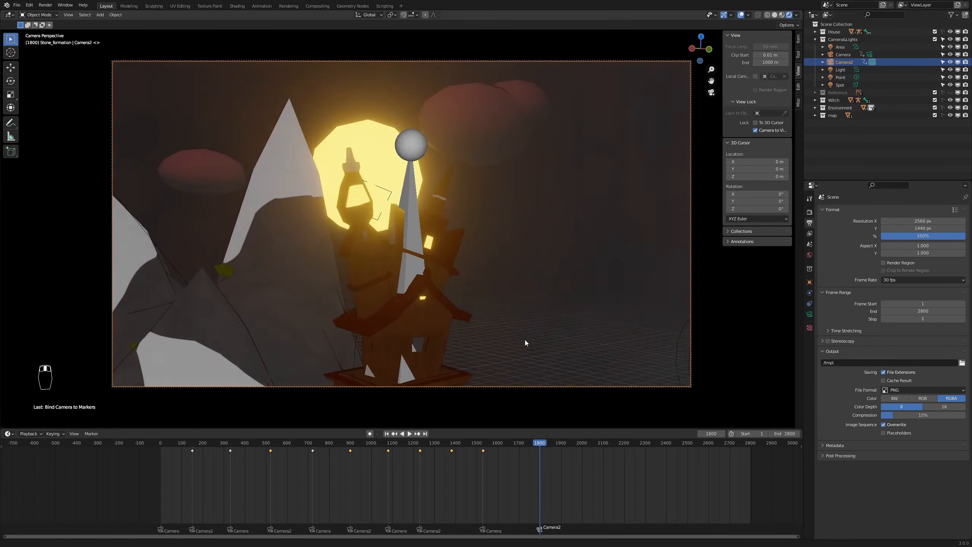
scroll(514, 287, "up", 5)
middle_click_drag(407, 260, 491, 269, "shift")
key("i")
left_click(491, 269)
- At frame 2040, raise Camera2 about 1.13 m along global Z and insert a Location, Rotation & Scale keyframe
left_click(572, 457)
key("space")
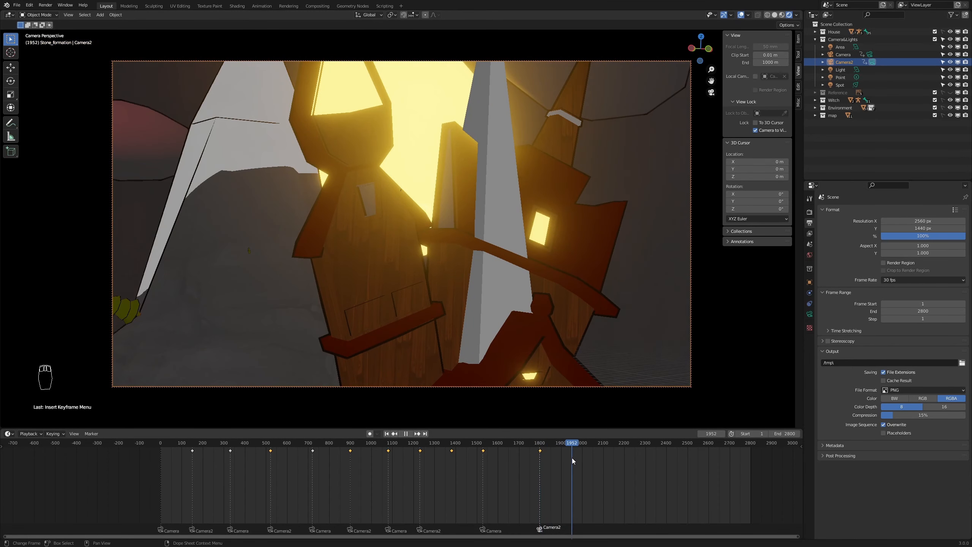
type("2040")
key("Return")
key("g")
key("z")
left_click(442, 177)
key("i")
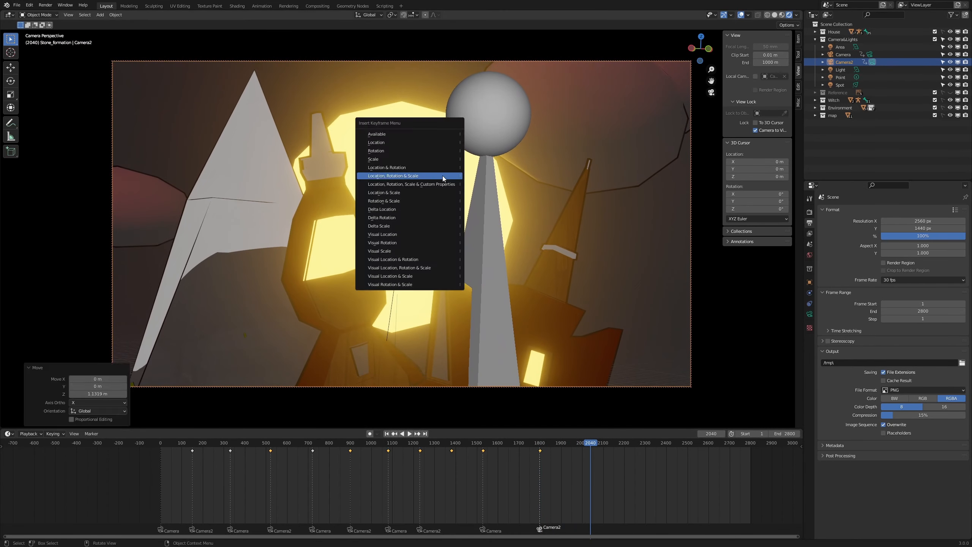
left_click(442, 176)
- Bind Camera to a marker at frame 2040, reframe it on the pumpkins by the house entrance, and keyframe it
left_click(848, 56)
key("ctrl+b")
mouse_move(543, 255)
middle_mouse_down()
mouse_move(367, 267)
mouse_move(182, 328)
mouse_move(266, 214)
mouse_move(424, 272)
mouse_move(471, 263)
mouse_move(419, 317)
mouse_move(465, 247)
mouse_move(562, 290)
mouse_move(501, 323)
mouse_move(519, 300)
mouse_move(507, 312)
middle_mouse_up()
scroll(504, 320, "up", 1)
scroll(508, 310, "down", 1)
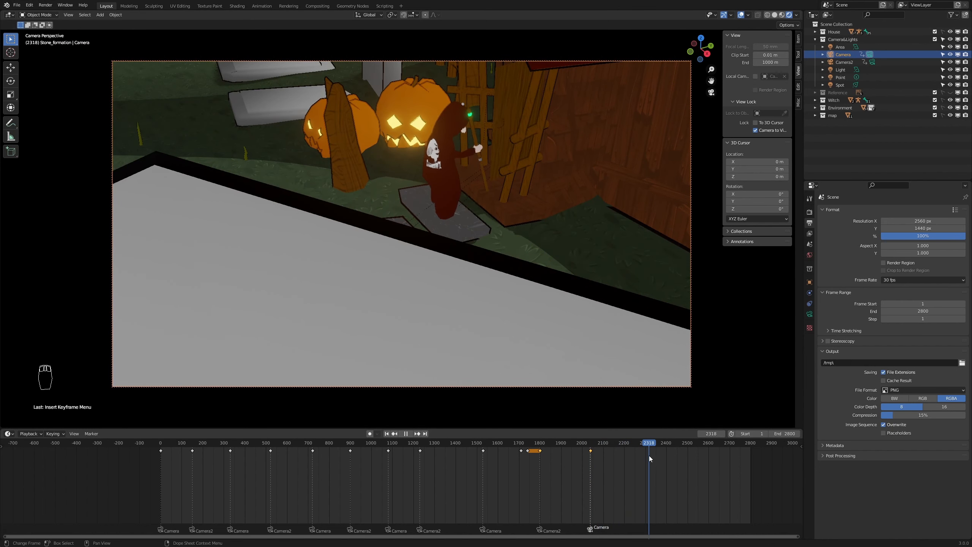
- At frame 2160, pan Camera and move it closer to show the witch approaching the pumpkins, and keyframe it
left_click_drag(641, 449, 628, 451)
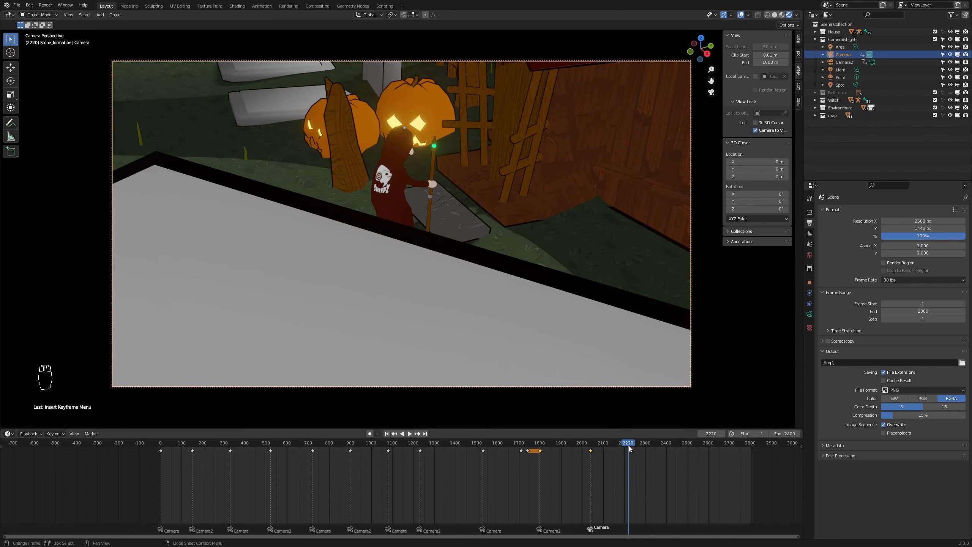
left_click(703, 434)
middle_click_drag(463, 234, 453, 263, "shift")
scroll(459, 264, "up", 1)
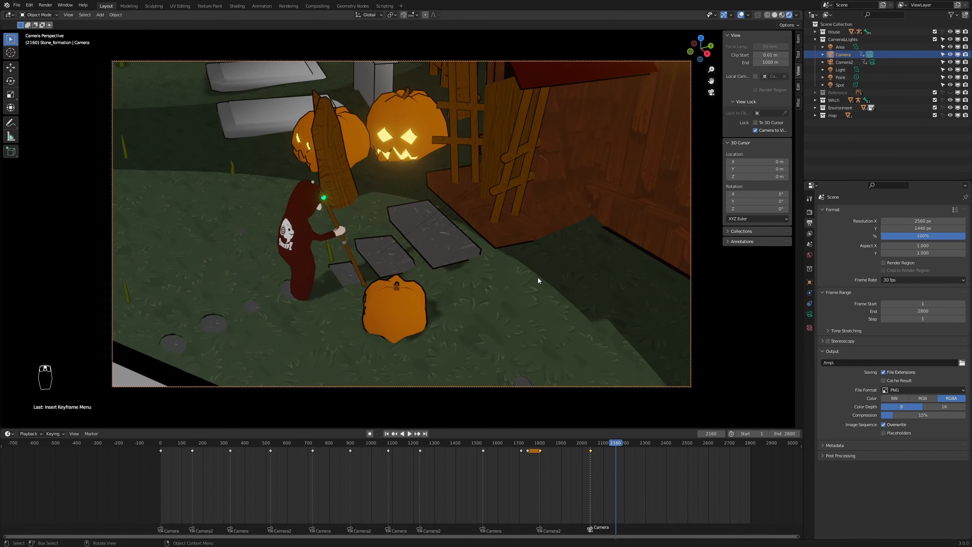
key("i")
left_click(537, 278)
- Bind Camera2 to a marker at frame 2220 and reframe it towards the witch at the house entrance
left_click_drag(617, 448, 628, 453)
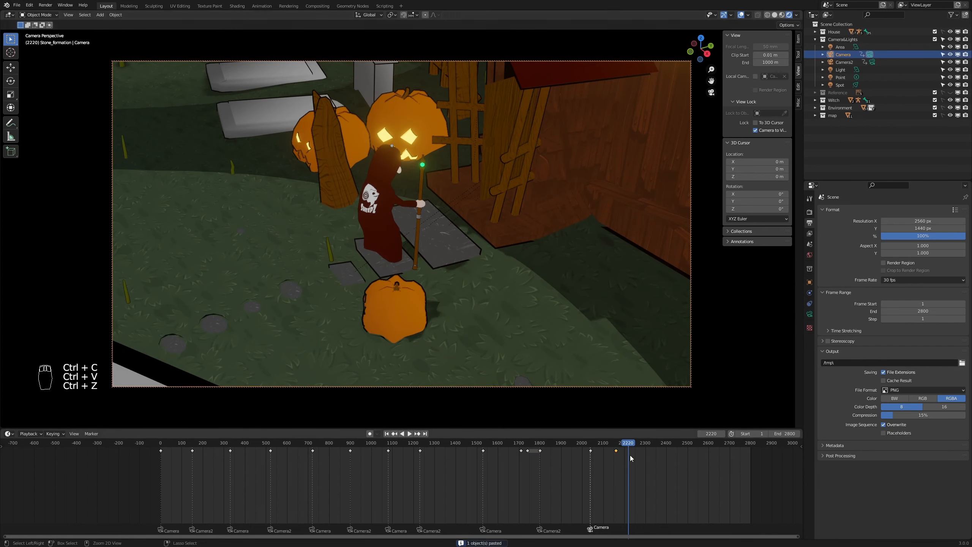
key("ctrl+b")
middle_click_drag(419, 319, 321, 141)
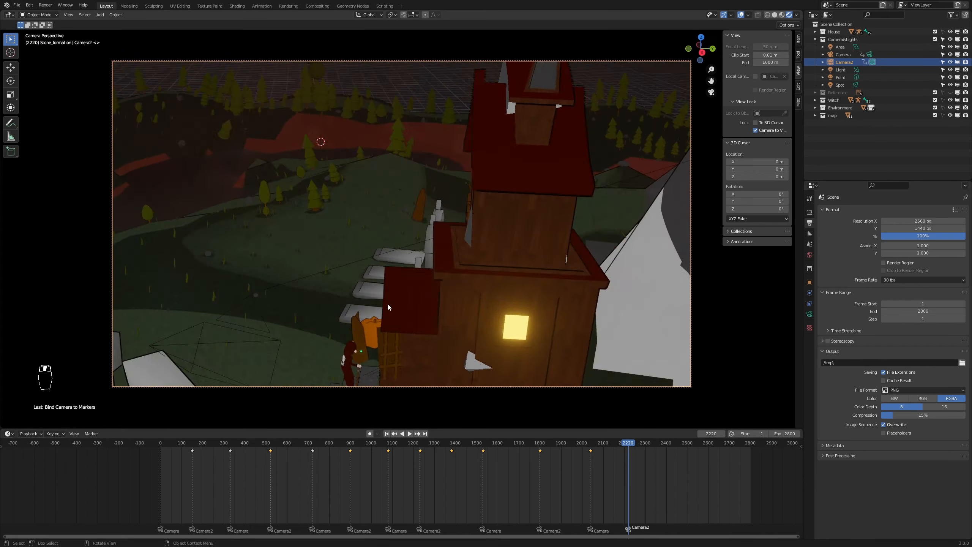
scroll(394, 270, "up", 4)
mouse_move(393, 272)
middle_mouse_down()
mouse_move(485, 285)
mouse_move(379, 241)
mouse_move(434, 252)
mouse_move(435, 281)
middle_mouse_up()
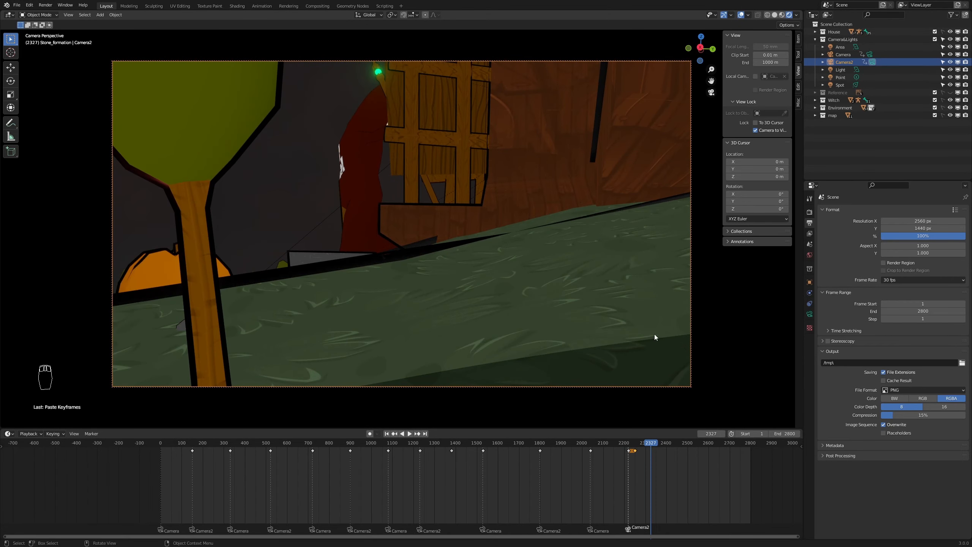
- At frame 2310, rotate and reframe Camera2 on the witch walking up to the house entrance, and insert a keyframe
key("space")
key("r")
left_click(622, 305)
middle_click_drag(486, 333, 498, 303)
key("r")
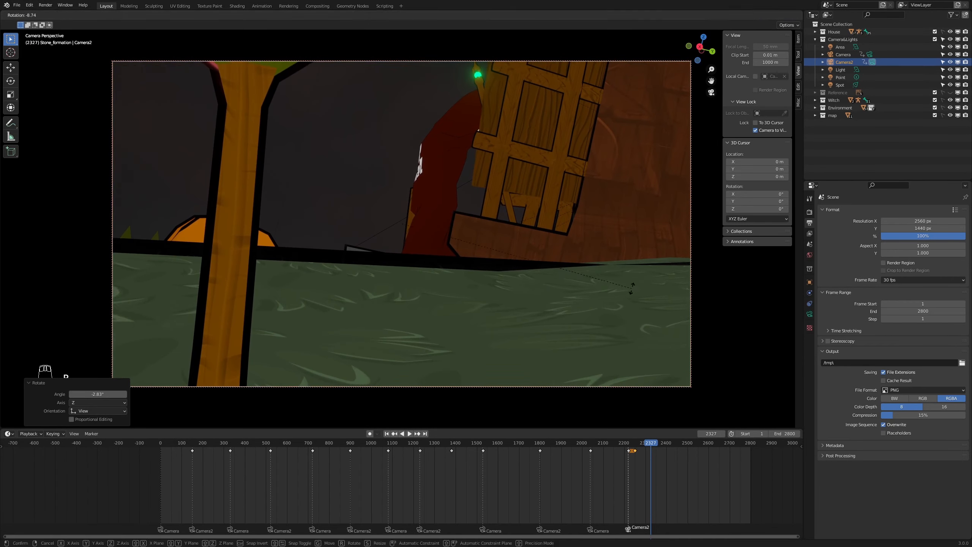
left_click(632, 289)
middle_click_drag(574, 291, 517, 324)
left_click_drag(649, 446, 647, 444)
middle_click_drag(551, 356, 558, 254)
key("i")
left_click(558, 254)
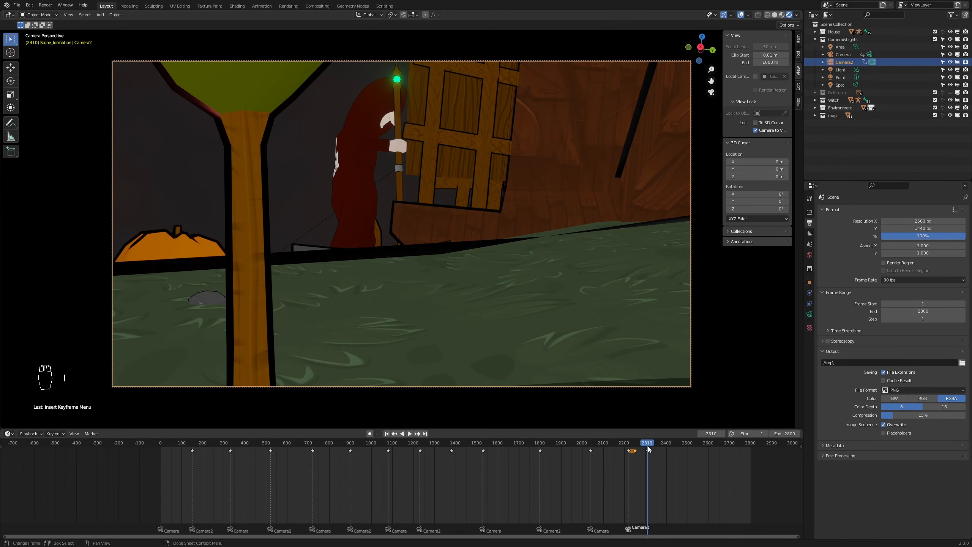
- At frame 2400, turn and pull back Camera2 to frame the witch in the house doorway with the pumpkin, and keyframe it
left_click_drag(648, 446, 667, 446)
middle_click_drag(555, 337, 579, 258)
key("r")
left_click(574, 276)
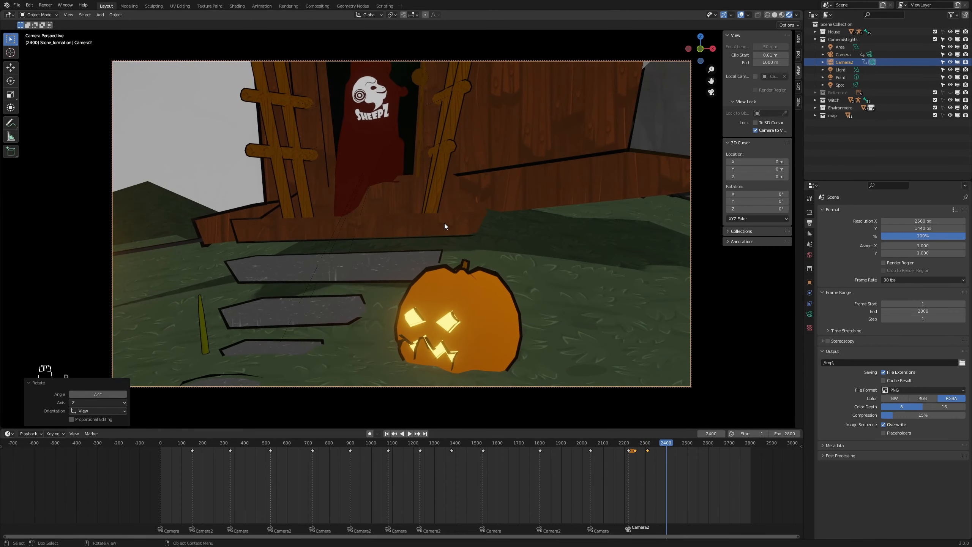
middle_click_drag(444, 223, 444, 255)
scroll(552, 272, "down", 3)
middle_click_drag(551, 272, 545, 302, "shift")
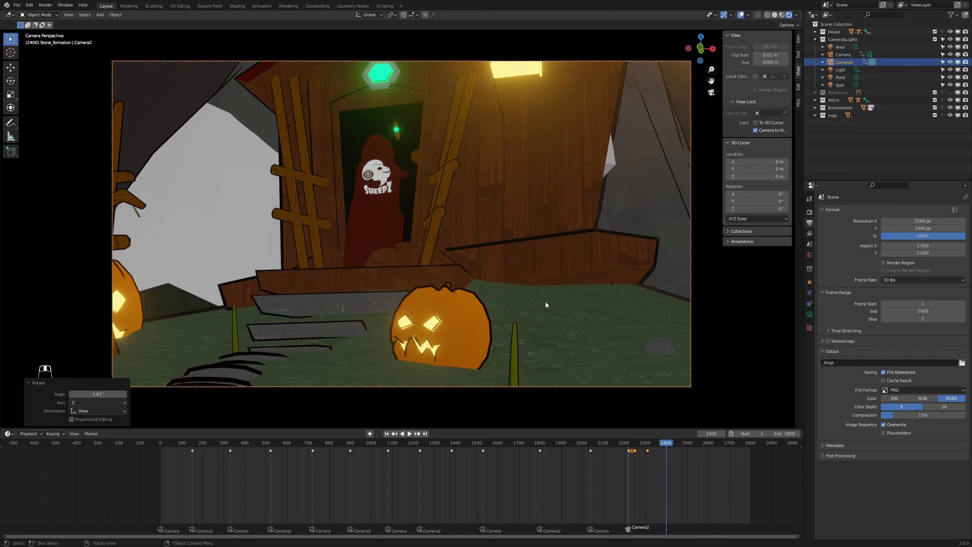
key("i")
left_click(546, 302)
- At frame 2340, reframe Camera2 clear of the tree onto the witch and pumpkin, and insert a Location, Rotation & Scale keyframe
left_click_drag(635, 446, 637, 445)
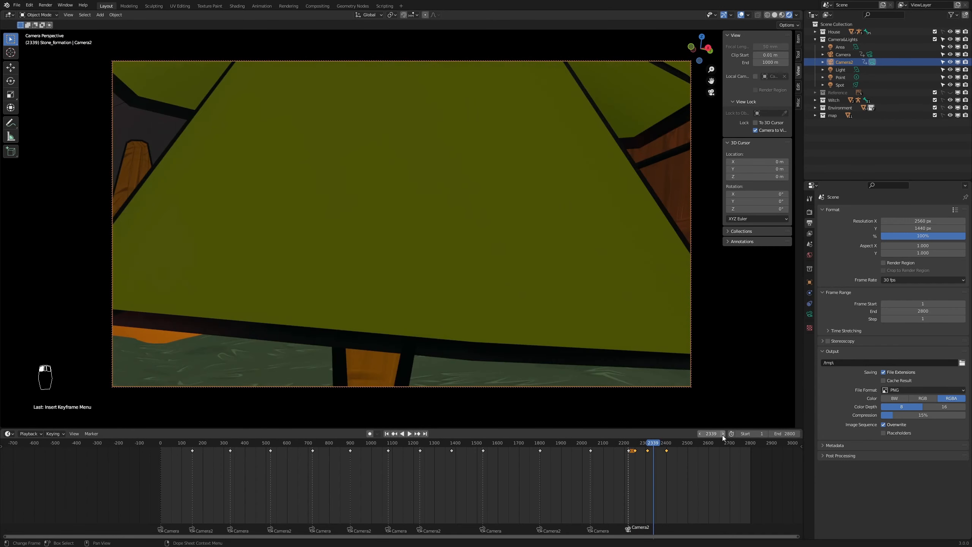
key("space")
middle_click_drag(474, 300, 459, 313)
key("i")
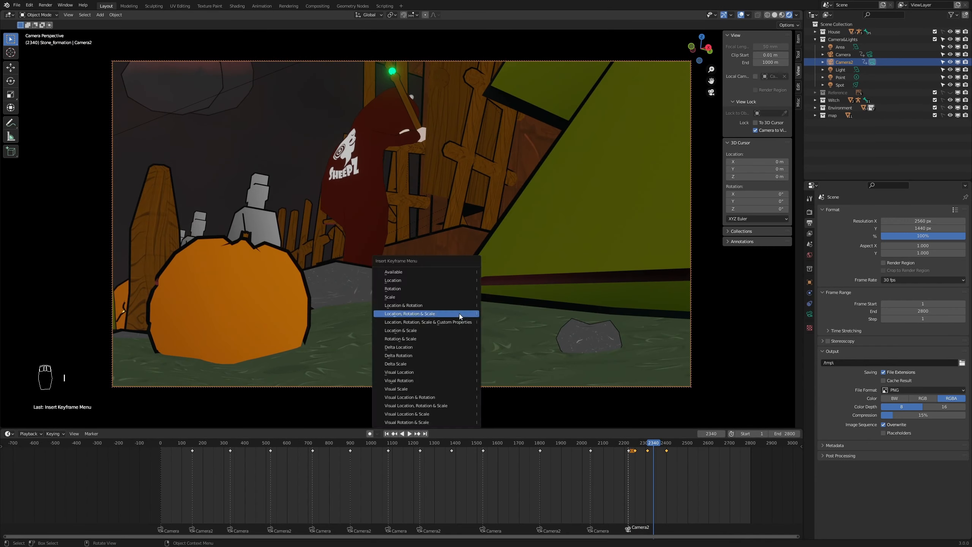
left_click(459, 314)
- Play back the animation to review the camera moves around the cauldron and house
left_click_drag(639, 444, 666, 459)
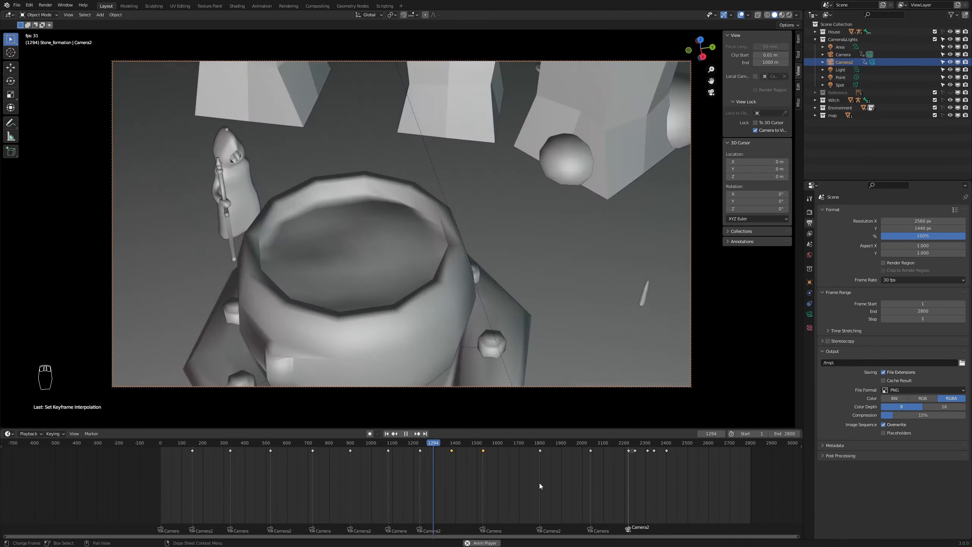
key("space")
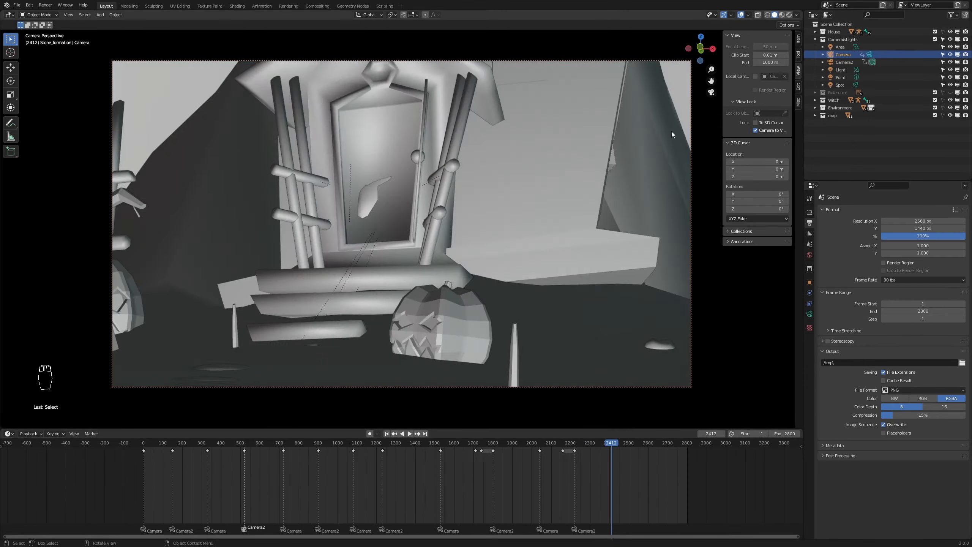
- At frame 2400, duplicate the blind1 bar along Z as blind2 and fit both blinds over the camera view
double_click(723, 433)
type("2")
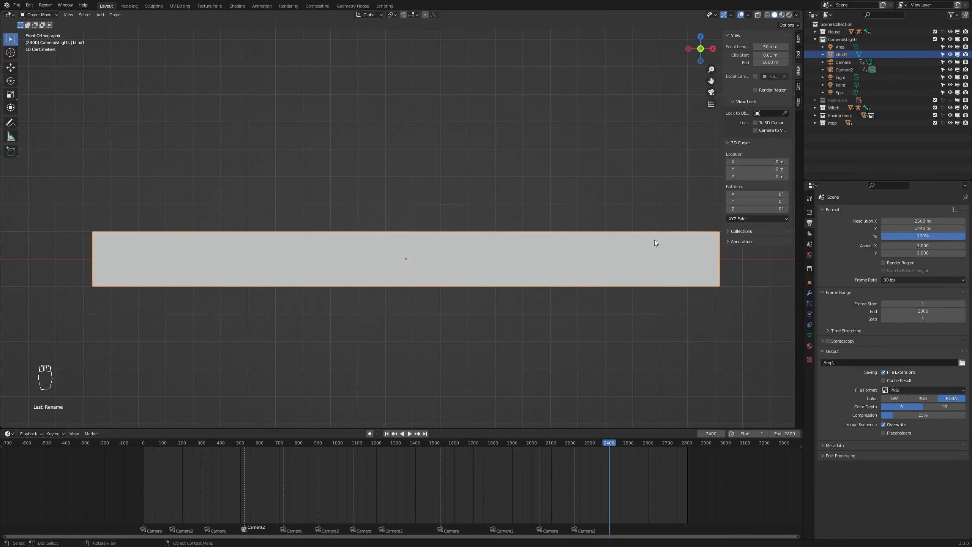
key("shift+d")
key("z")
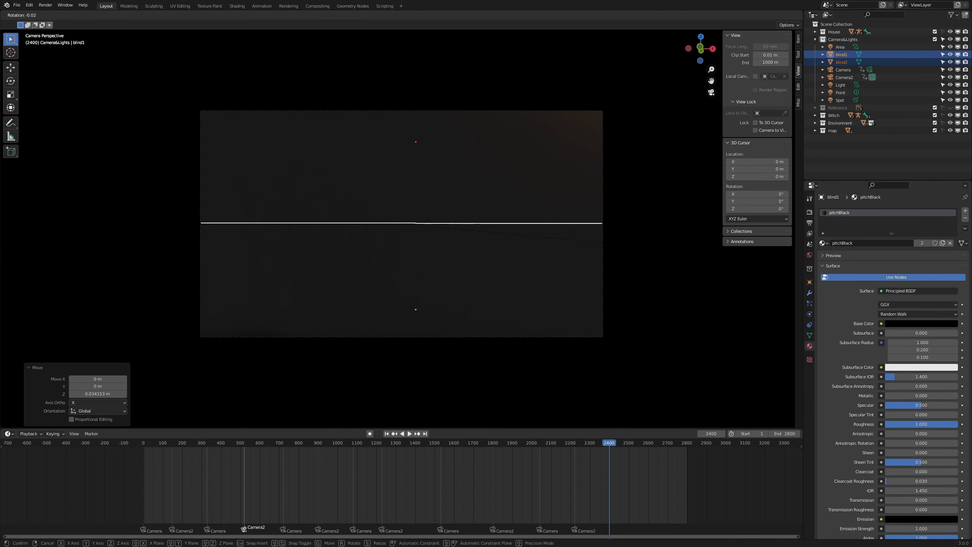
left_click(618, 398)
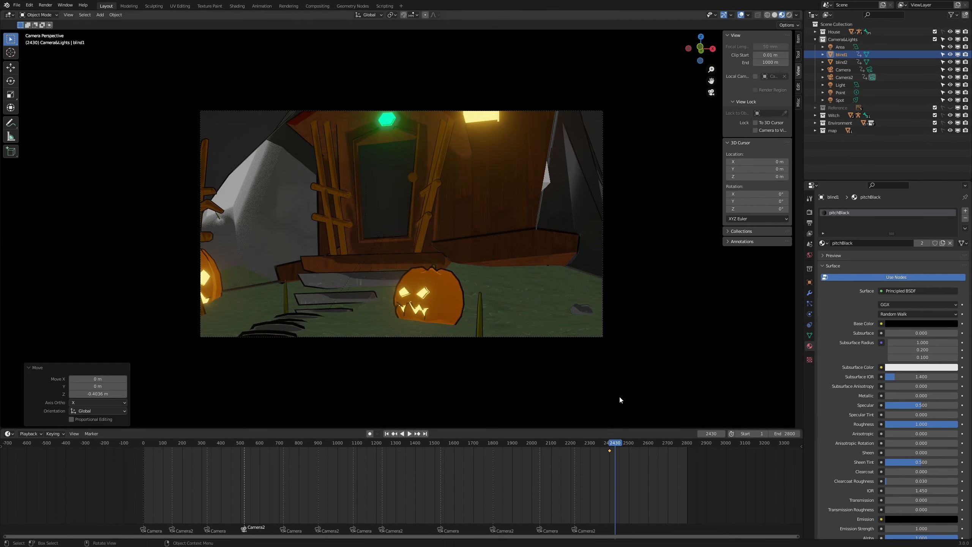
- Keyframe blind1 in its open position at frame 2430, add a keyframe at frame 2399, and return to the camera view
key("i")
key("space")
left_click(700, 435)
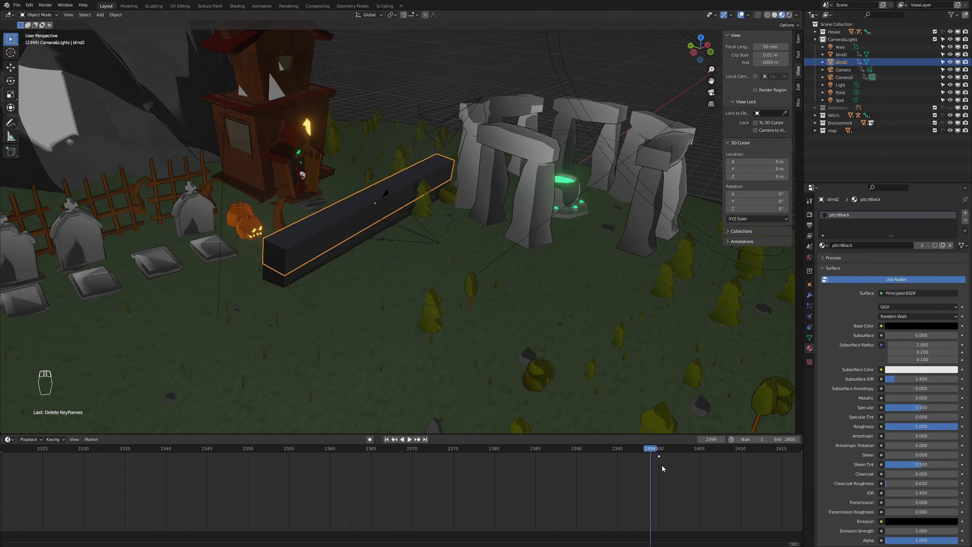
key("KP_0")
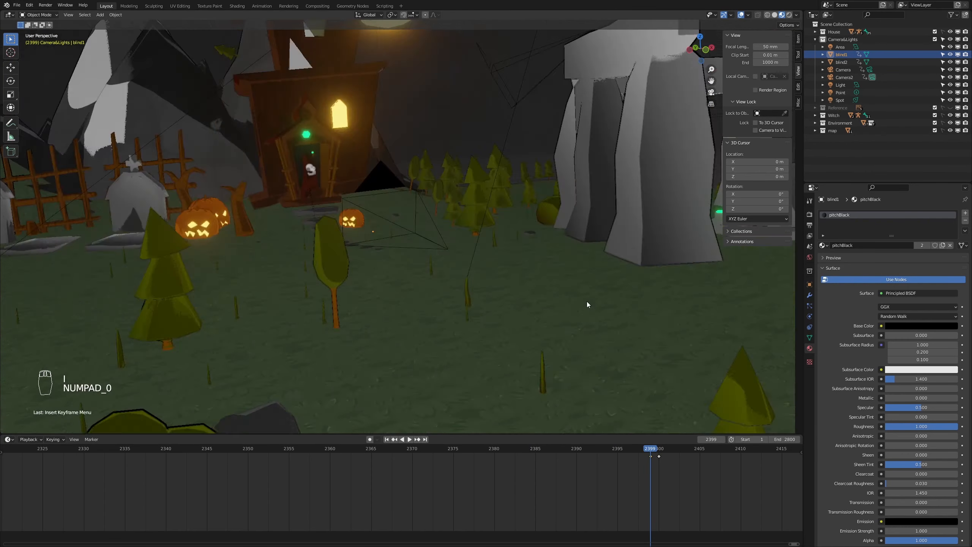
- Retime the blinds' keyframes and paste copies further along the timeline so that they close and open again
left_click_drag(671, 468, 672, 468)
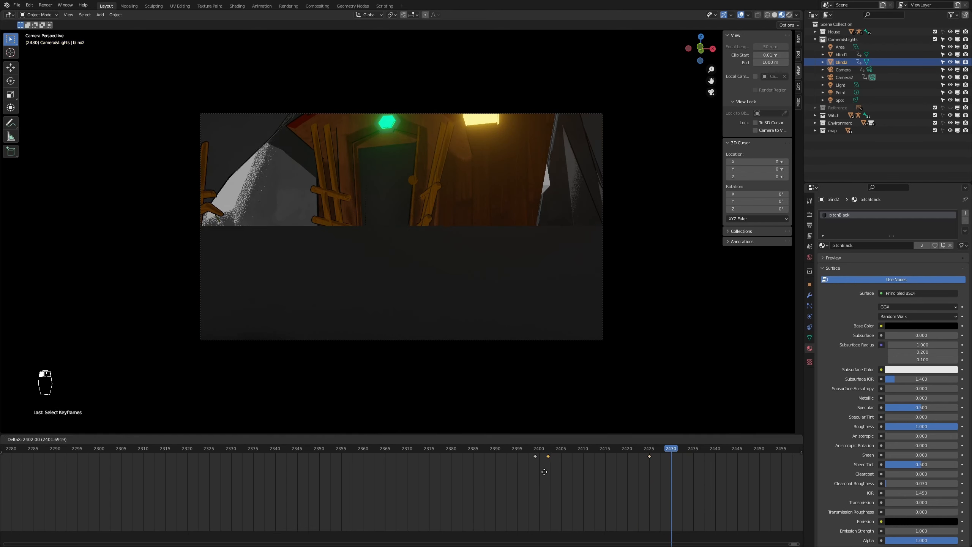
left_click_drag(544, 472, 673, 477)
left_click_drag(599, 456, 631, 459)
key("ctrl+v")
left_click(402, 307)
key("ctrl+c")
key("ctrl+v")
key("Right")
key("ctrl+v")
left_click_drag(631, 448, 483, 482)
- Copy blind2's keyframes and paste them at matching frames to repeat its closing and opening
left_click(841, 62)
key("ctrl+c")
key("ctrl+v")
key("ctrl+c")
key("ctrl+v")
- Play back the blinds' closing and opening over the house door up to frame 2470
left_click(841, 55)
left_click(841, 62)
key("space")
left_click_drag(586, 487, 729, 501)
key("space")
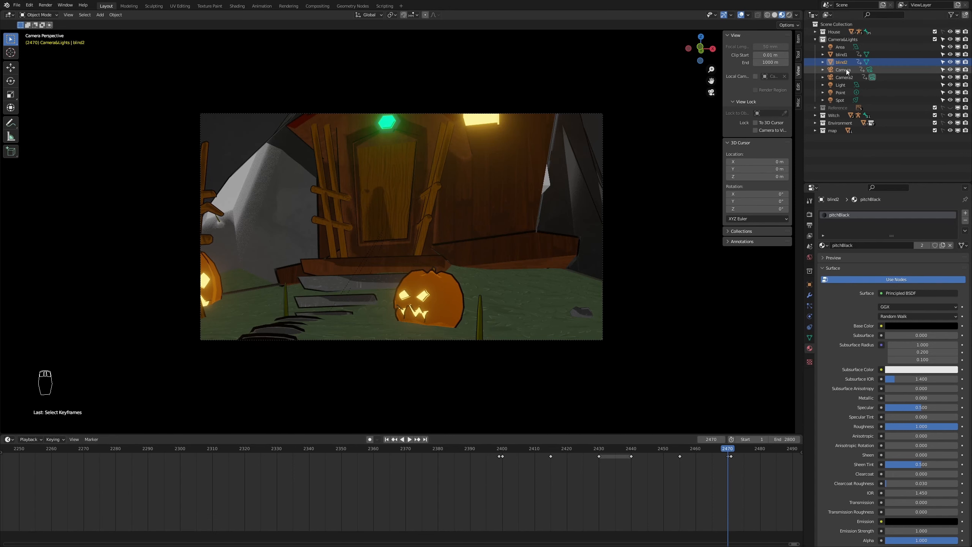
- Switch to the Animation workspace, look through the scene camera in the main viewport, and select Camera
left_click(262, 5)
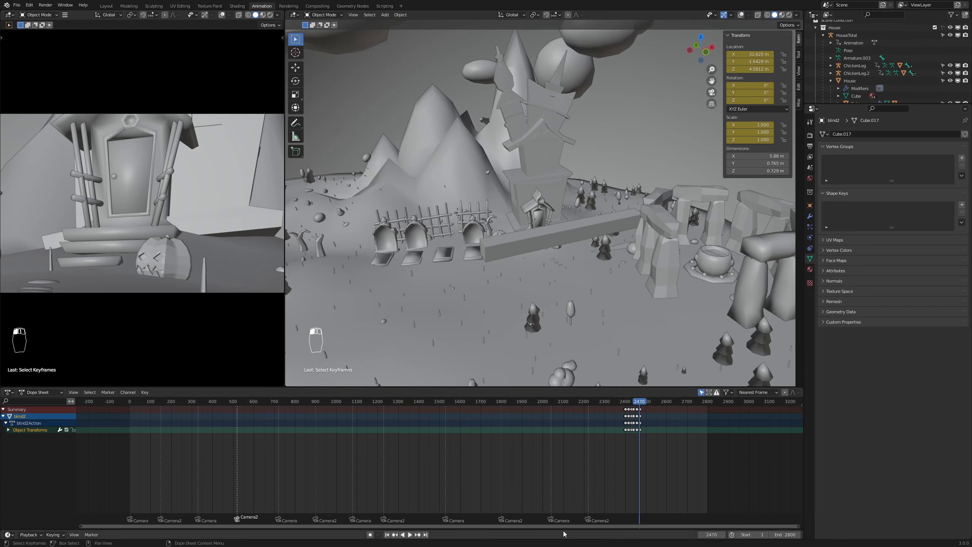
key("KP_0")
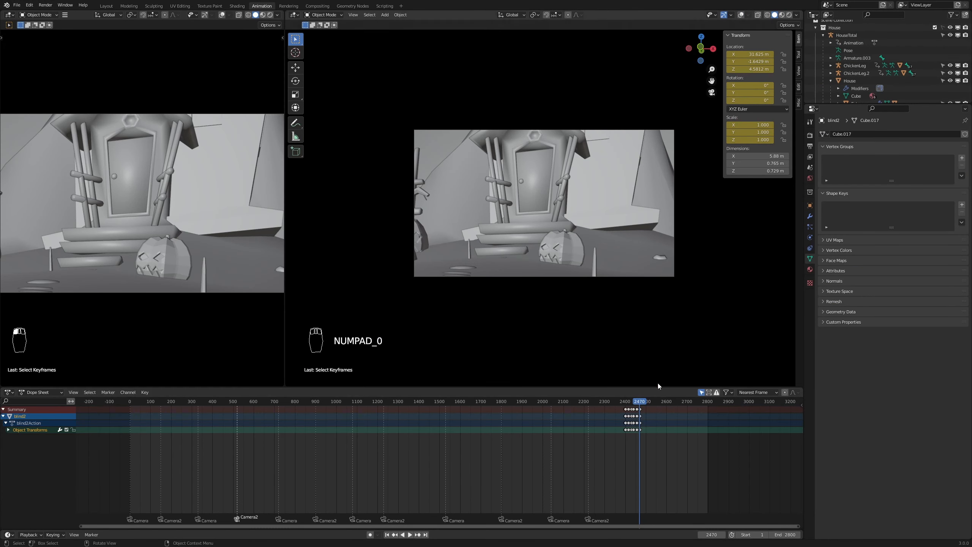
left_click(816, 28)
left_click(816, 40)
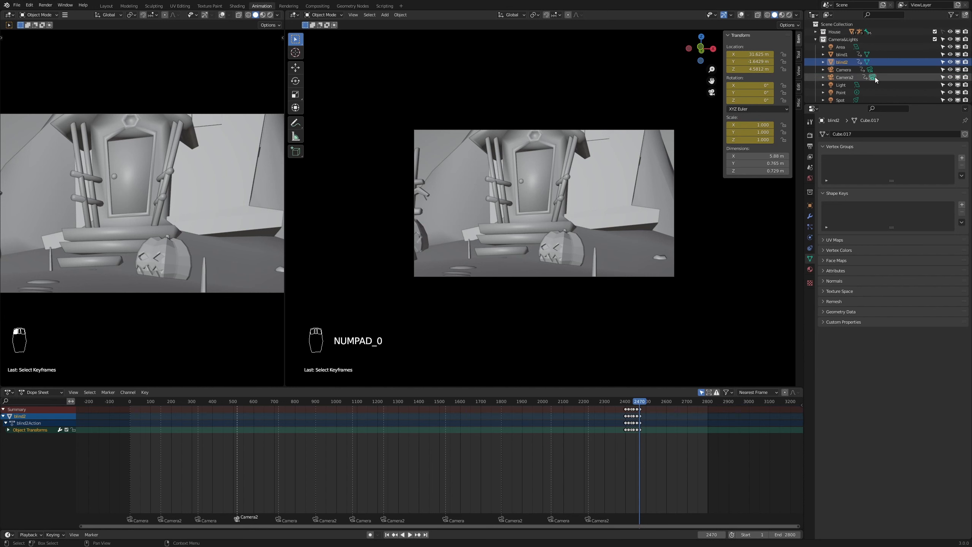
left_click(858, 70)
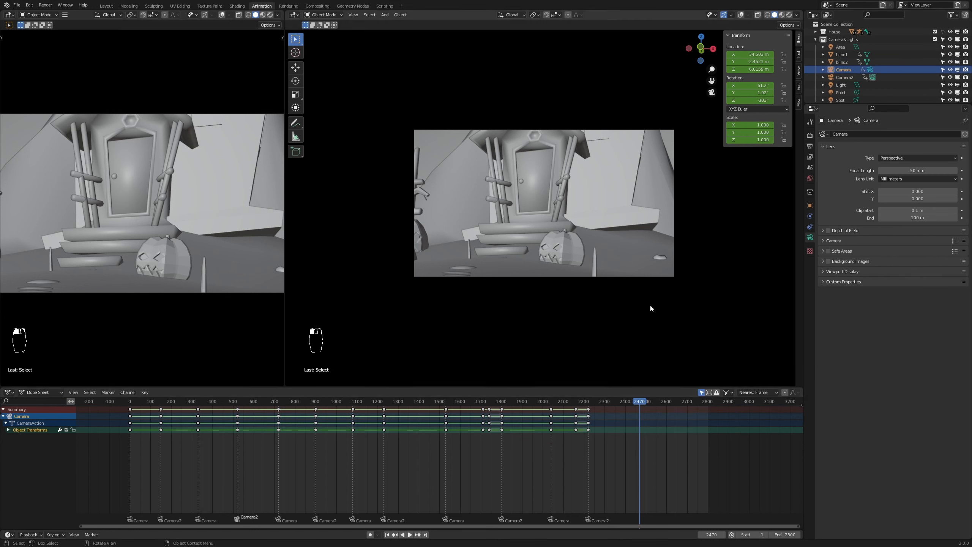
- Copy Camera2's frame 2400 keyframe and paste it at frame 2470 to hold the shot of the door
left_click_drag(600, 443, 582, 412)
key("ctrl+c")
left_click(598, 520, "ctrl")
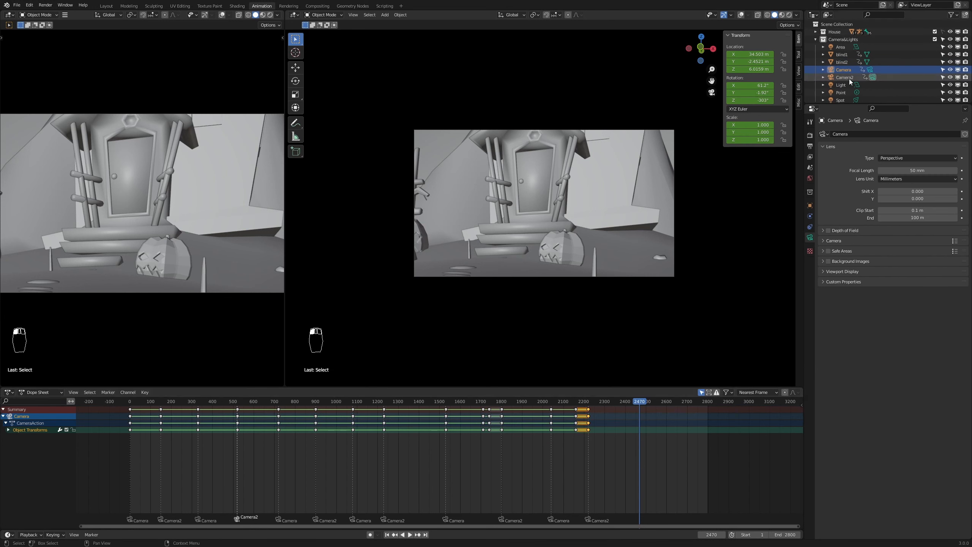
key("ctrl+v")
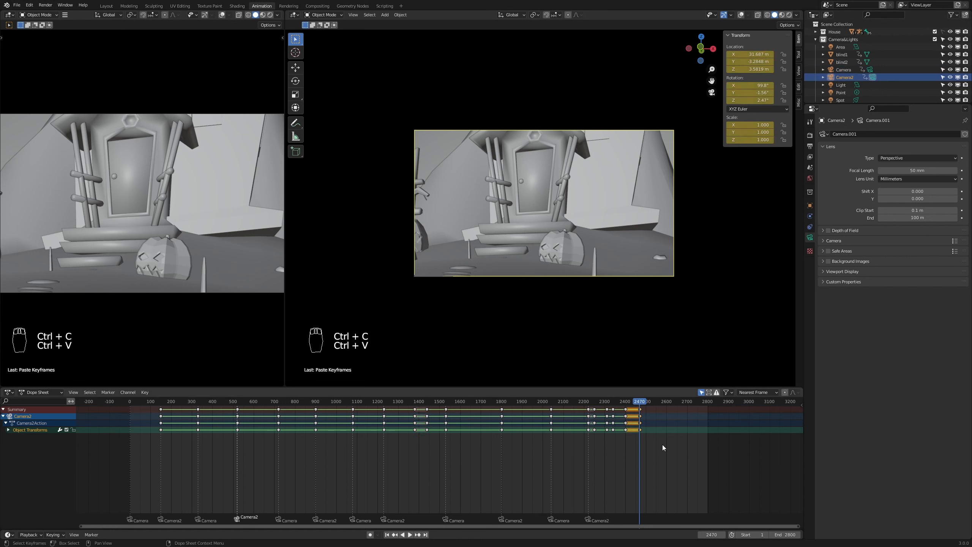
double_click(712, 534)
type("2500")
key("Return")
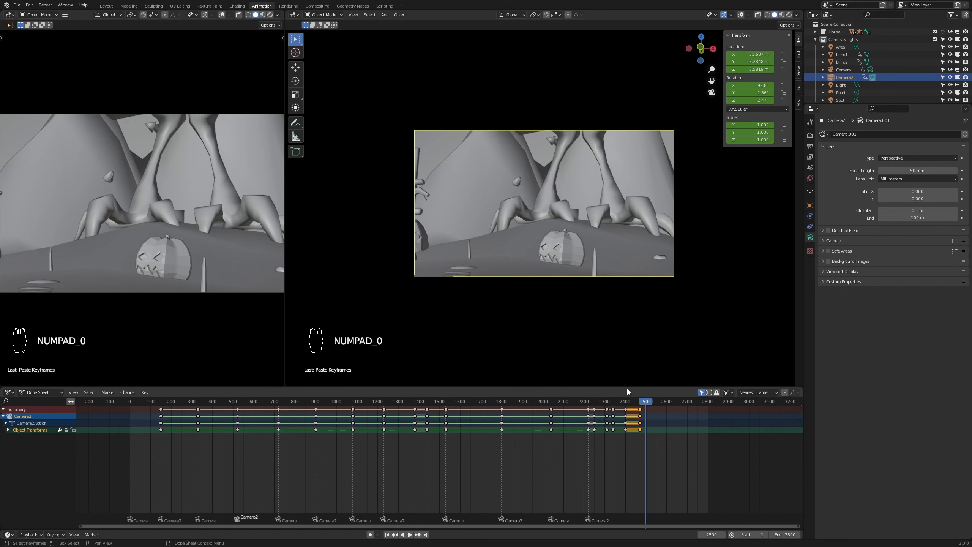
key("r")
right_click(611, 229)
- Enable locking the camera to the view in the main viewport
key("n")
key("n")
left_click(798, 71)
left_click(760, 132)
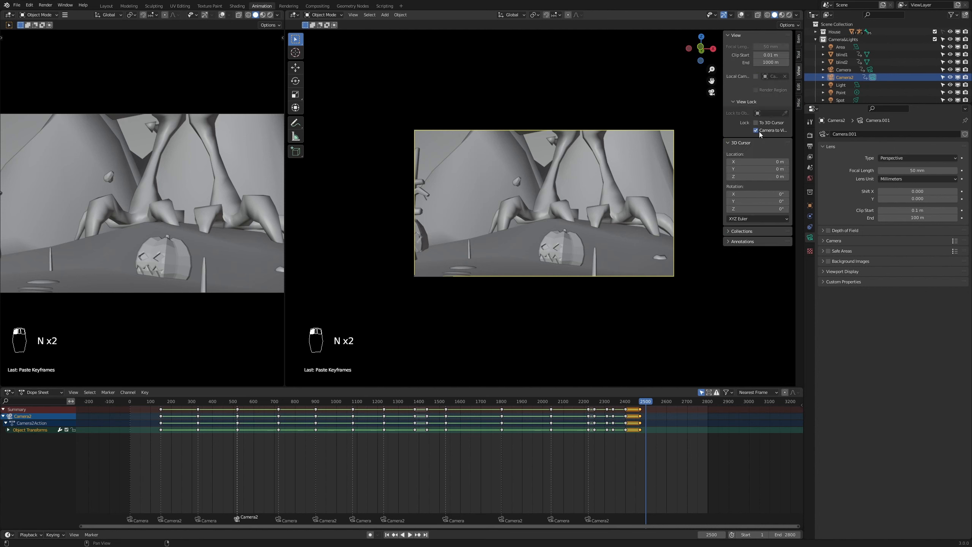
key("n")
key("ctrl+z")
key("r")
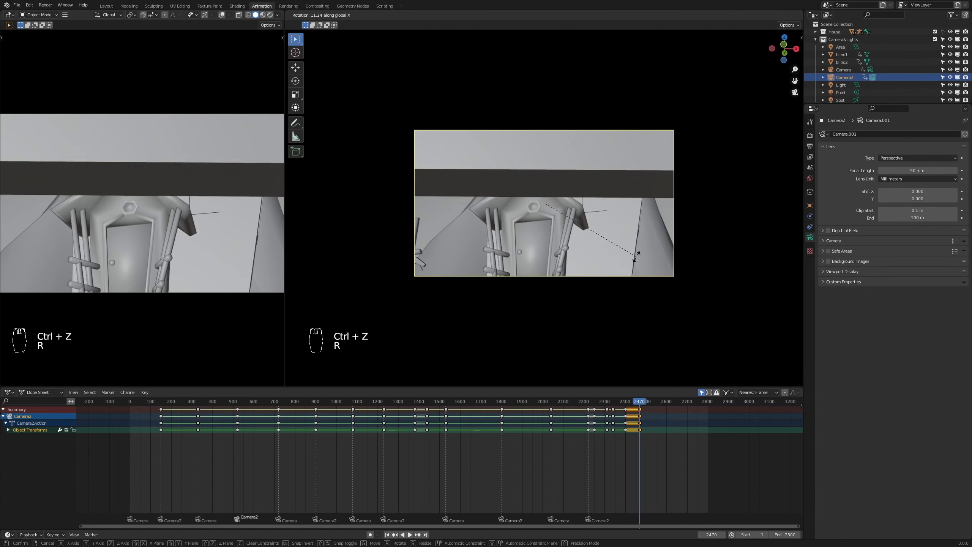
right_click(636, 258)
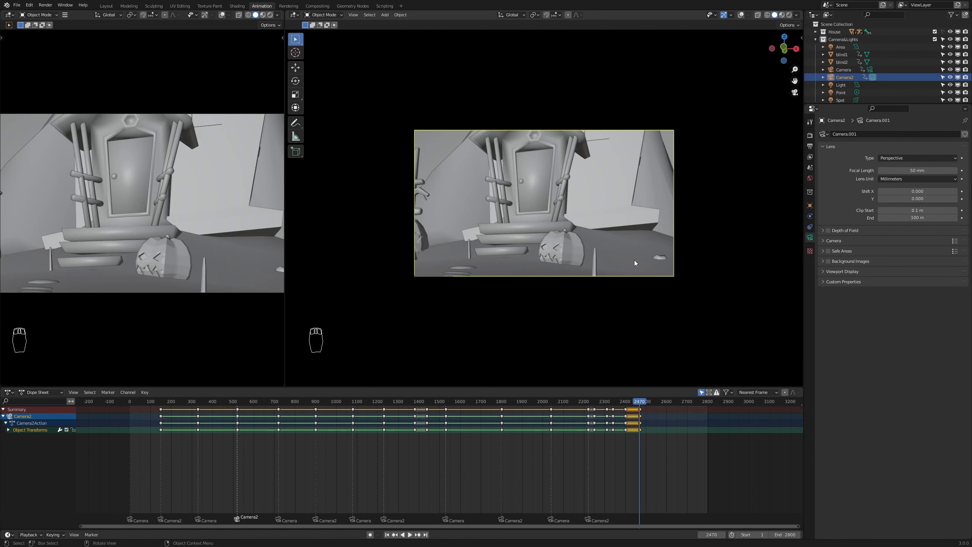
key("ctrl+z")
key("ctrl+shift+z")
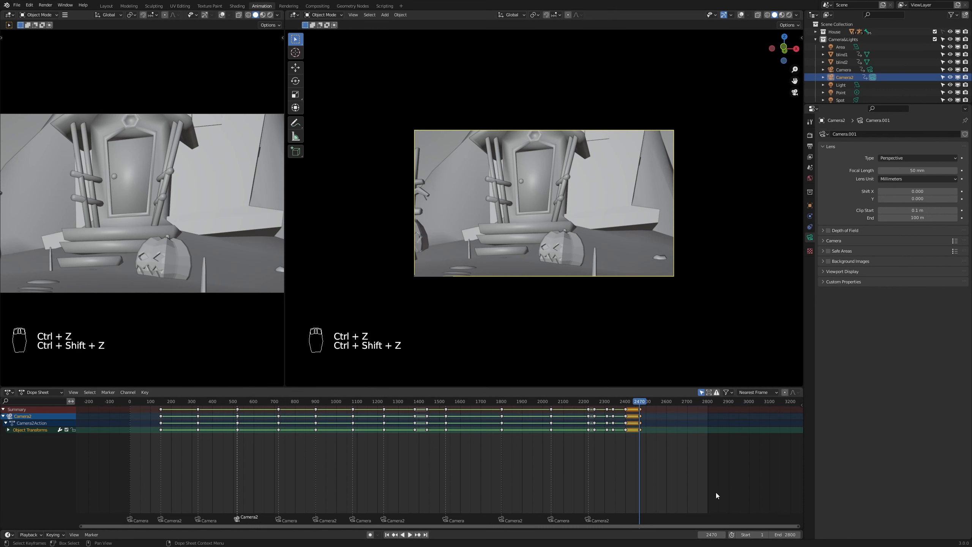
key("KP_0")
- At frame 2500, tilt Camera2 up about global X towards the rising house and insert a Location, Rotation & Scale keyframe
left_click(713, 535)
type("2500")
key("Return")
key("r")
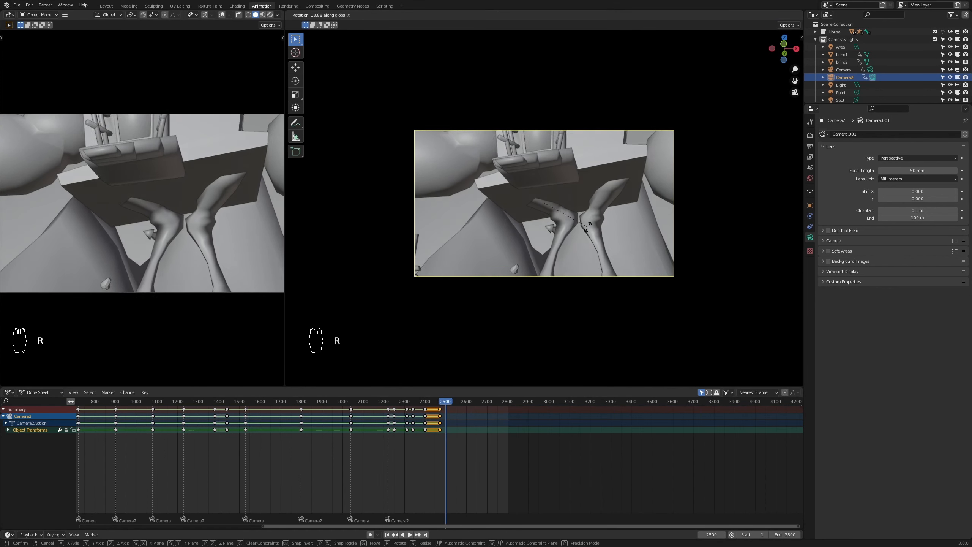
left_click(589, 232)
key("i")
left_click(588, 233)
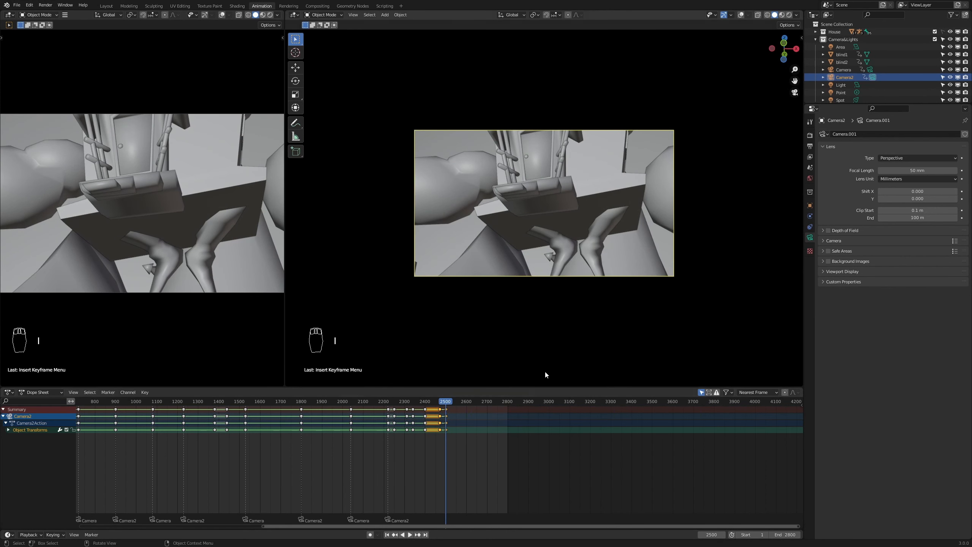
scroll(583, 329, "down", 1)
scroll(583, 329, "up", 1)
scroll(584, 328, "down", 2)
scroll(584, 329, "up", 2)
key("i")
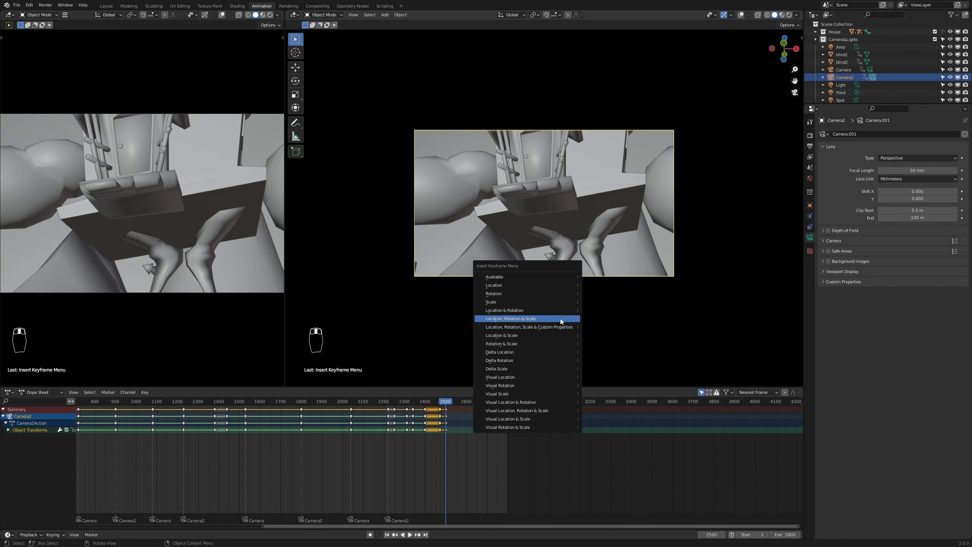
- At frame 2530, rotate and move Camera2 to frame the house's chicken legs behind the pumpkin, and keyframe it
key("n")
double_click(711, 535)
type("2530")
key("Return")
key("r")
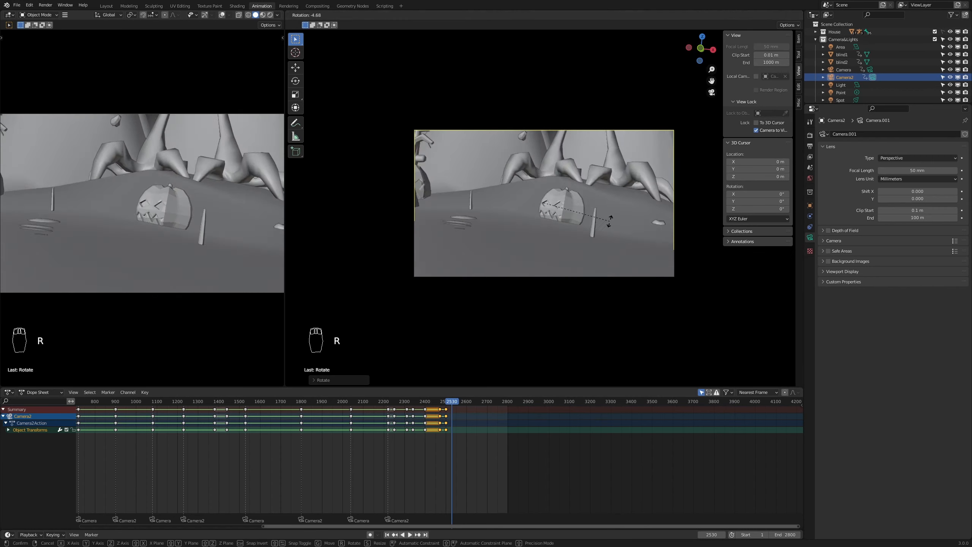
key("g")
left_click(590, 225)
key("i")
- At frame 2560, pull Camera2 back and shift it along global X to show the house standing beyond the trees
double_click(711, 535)
type("2560")
key("Return")
key("g")
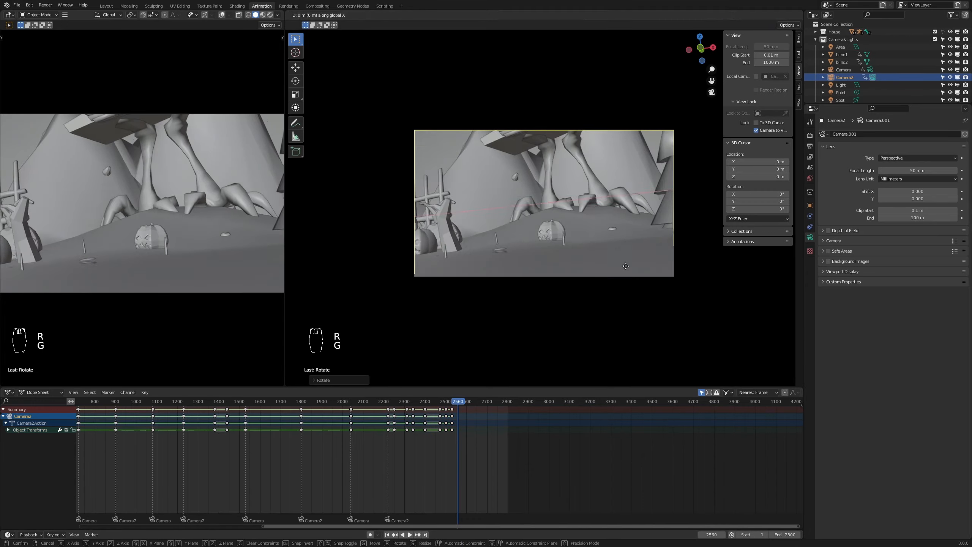
left_click(619, 243)
key("g")
key("x")
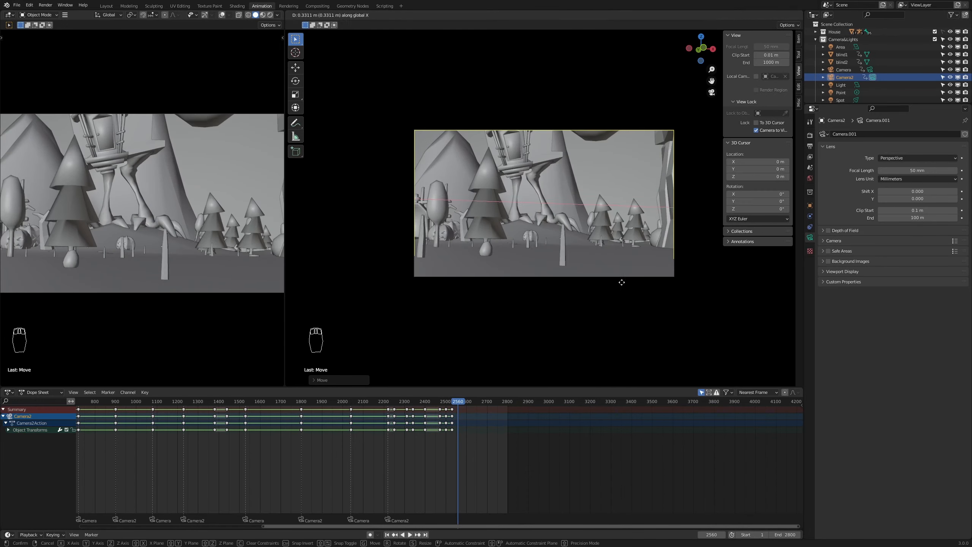
left_click(597, 269)
- Move Camera2 along global Y, rotate it to frame the house between the tree and the standing stone, and keyframe it
middle_click_drag(590, 264, 535, 245)
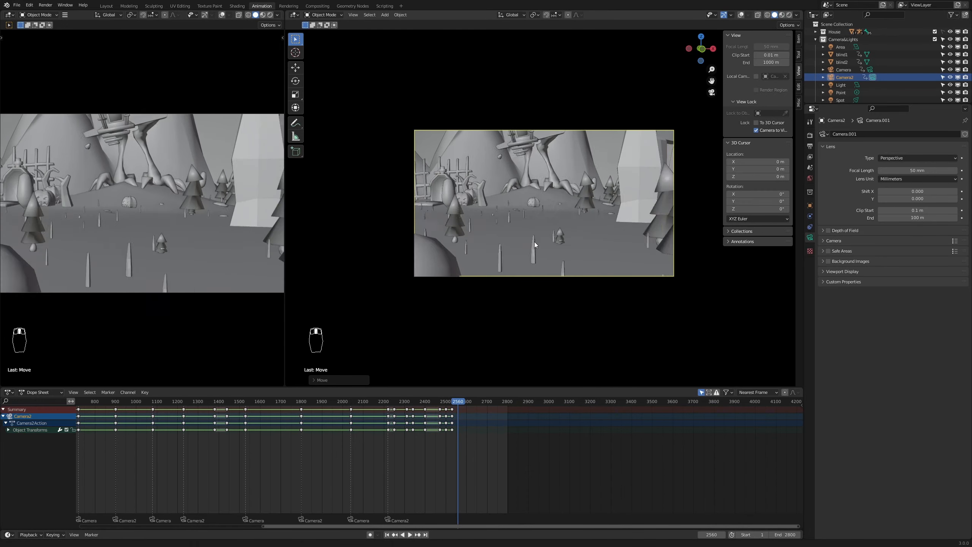
key("g")
key("y")
left_click(635, 182)
key("r")
key("g")
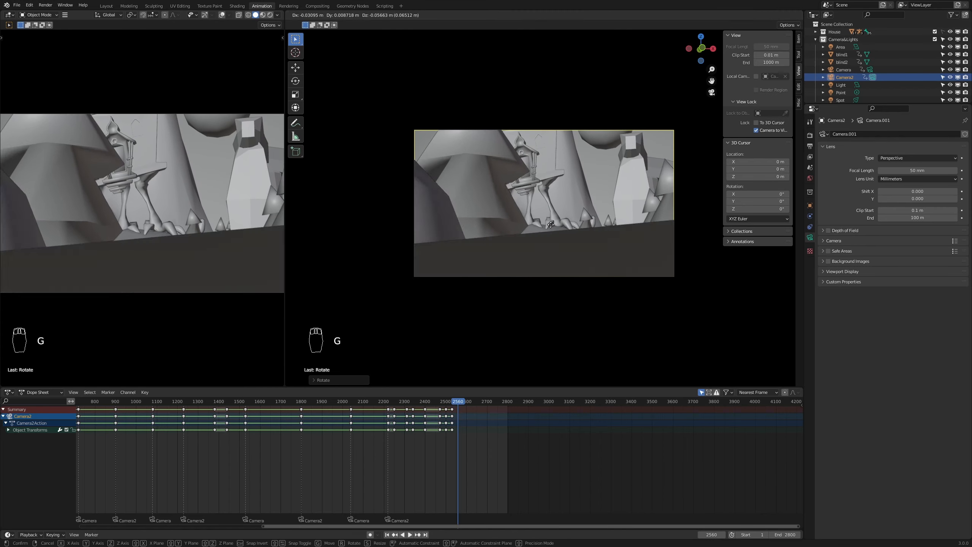
key("i")
- Tilt Camera2 up to the house's upper windows, keyframe it, and paste a copy of that keyframe at frame 2620
left_click_drag(712, 535, 734, 535)
key("r")
key("r")
key("i")
key("ctrl+c")
key("ctrl+v")
- At frame 2650, move Camera2 to reframe the house and keyframe it
double_click(712, 535)
type("2650")
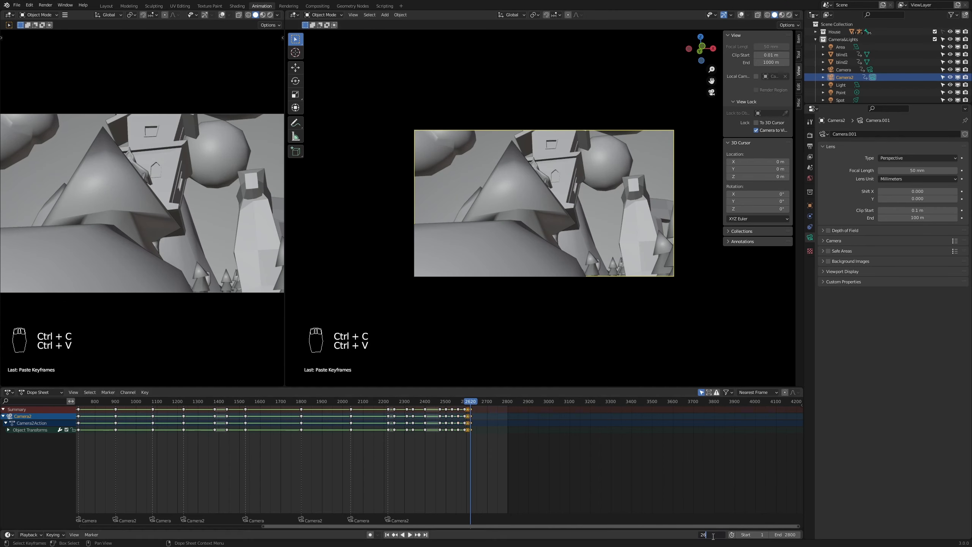
key("Return")
key("g")
key("i")
- At frame 2680, move Camera2 to frame the house's front door between the tree and the standing stone, and keyframe it
key("g")
key("g")
key("i")
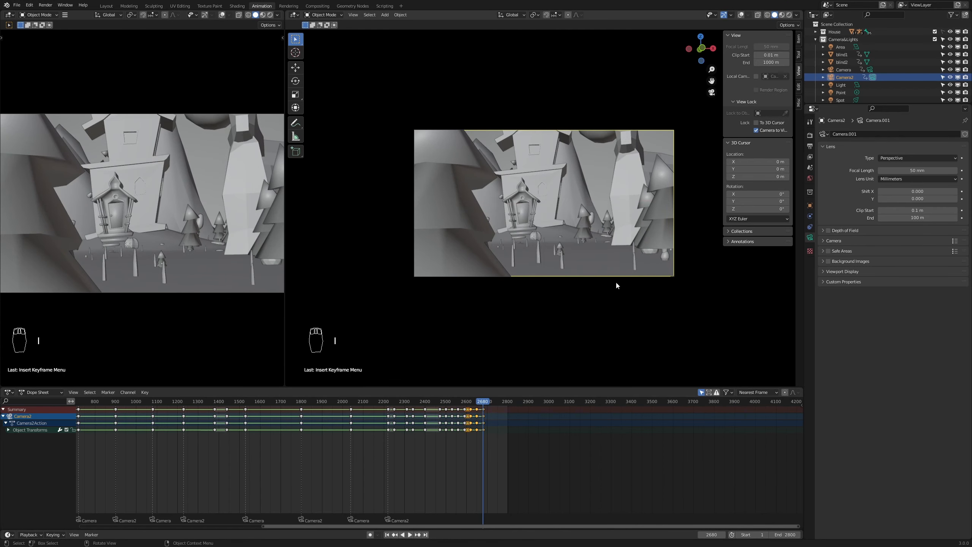
- Show the camera view with materials and play back the Camera2 moves from around frame 2482
left_click(781, 15)
left_click_drag(507, 402, 446, 410)
left_click(446, 423)
right_click(448, 427)
left_click(479, 445)
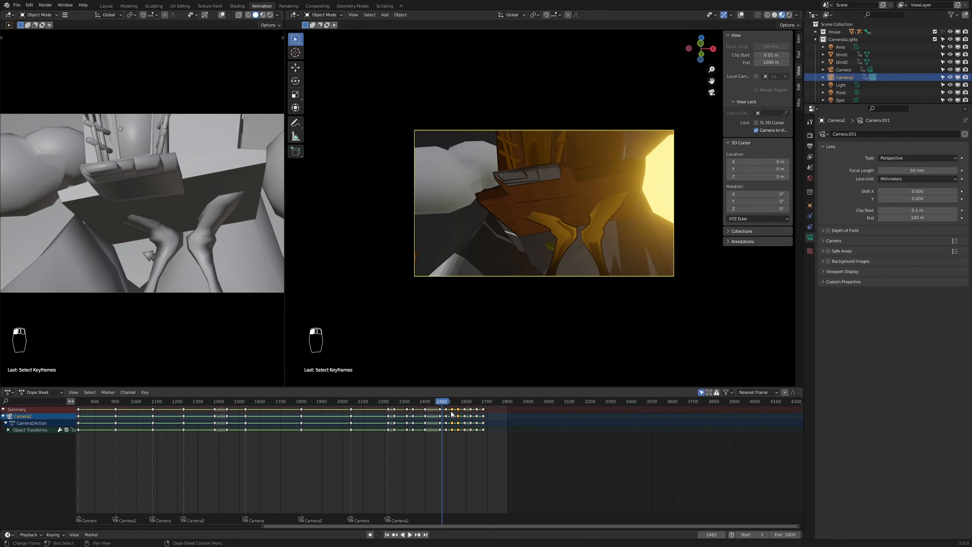
scroll(440, 425, "up", 9)
key("space")
key("space")
- Insert a keyframe for Camera2 at frame 2530 and play back the moves up to the front door
left_click(466, 401)
key("i")
key("space")
key("space")
- Paste a copy of Camera2's frame 2680 keyframe at about frame 2710, then move the camera and keyframe it at about frame 2740
left_click(534, 417)
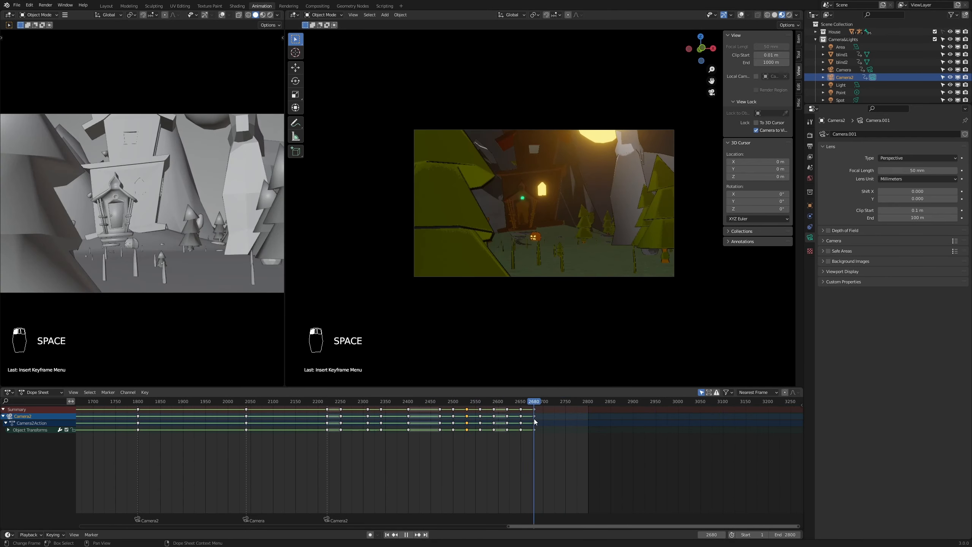
key("ctrl+c")
key("ctrl+v")
key("g")
key("i")
- At frame 2770, move Camera2 along global X behind the foreground tree and rock, and keyframe it
double_click(712, 536)
type("2770")
key("Return")
key("g")
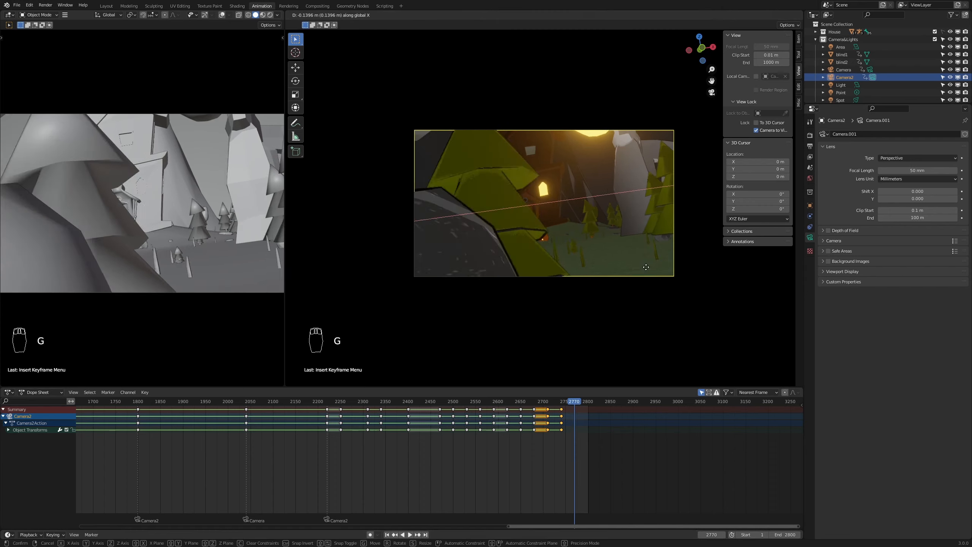
key("i")
- Play back the closing Camera2 moves and check the last keyframes
key("space")
left_click(575, 416)
right_click(560, 422)
mouse_move(559, 422)
left_click(591, 443)
left_click(592, 445)
- Shift all Camera2 keyframes from frame 2470 onward about 10 frames earlier and scrub through the result to frame 2706
left_click_drag(592, 402, 435, 451)
mouse_move(583, 446)
left_mouse_down()
mouse_move(506, 416)
mouse_move(438, 408)
left_mouse_up()
key("g")
left_click_drag(436, 402, 547, 439)
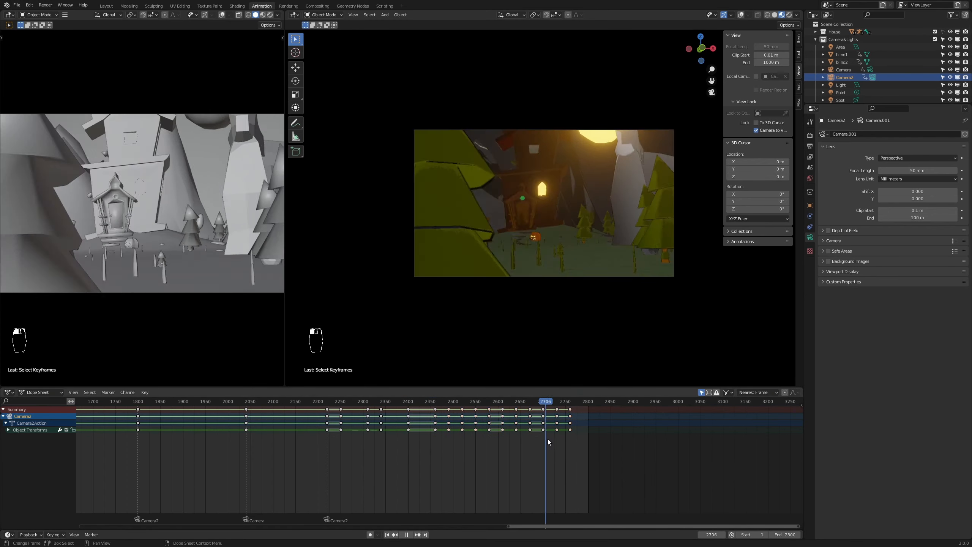
- Set the animation's end frame to 2790
double_click(784, 535)
type("2790")
key("Return")
- Switch the camera view to rendered shading and scrub to frame 2526
left_click_drag(422, 437, 407, 438)
left_click(789, 16)
left_click_drag(407, 402, 465, 402)
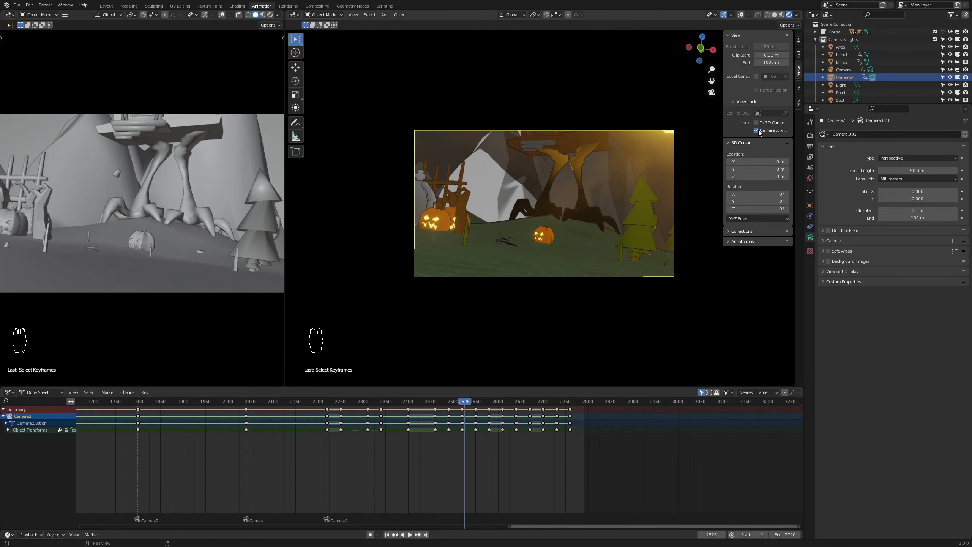
- Unlock the camera from the view and orbit out to an overview of the house and stone circle
left_click(757, 130)
middle_click_drag(590, 229, 609, 286)
scroll(608, 286, "down", 5)
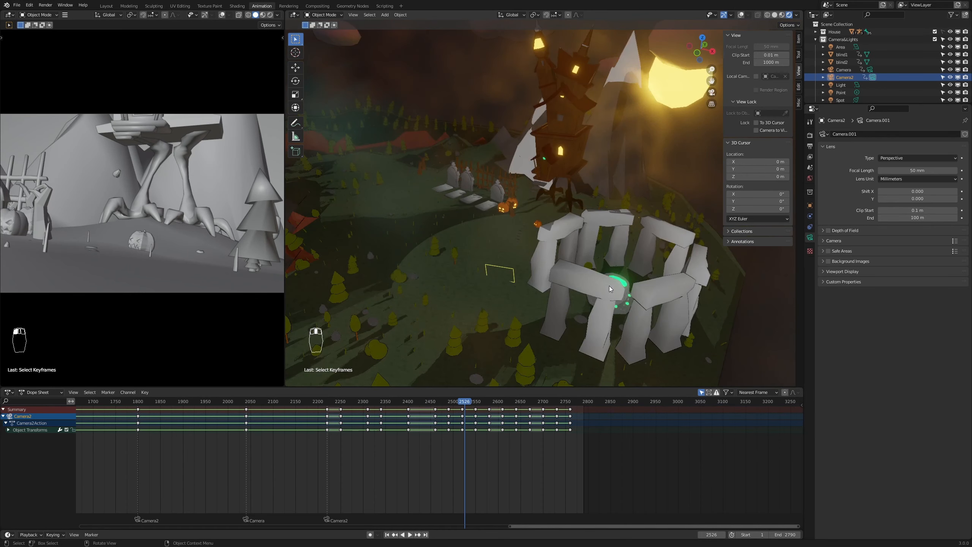